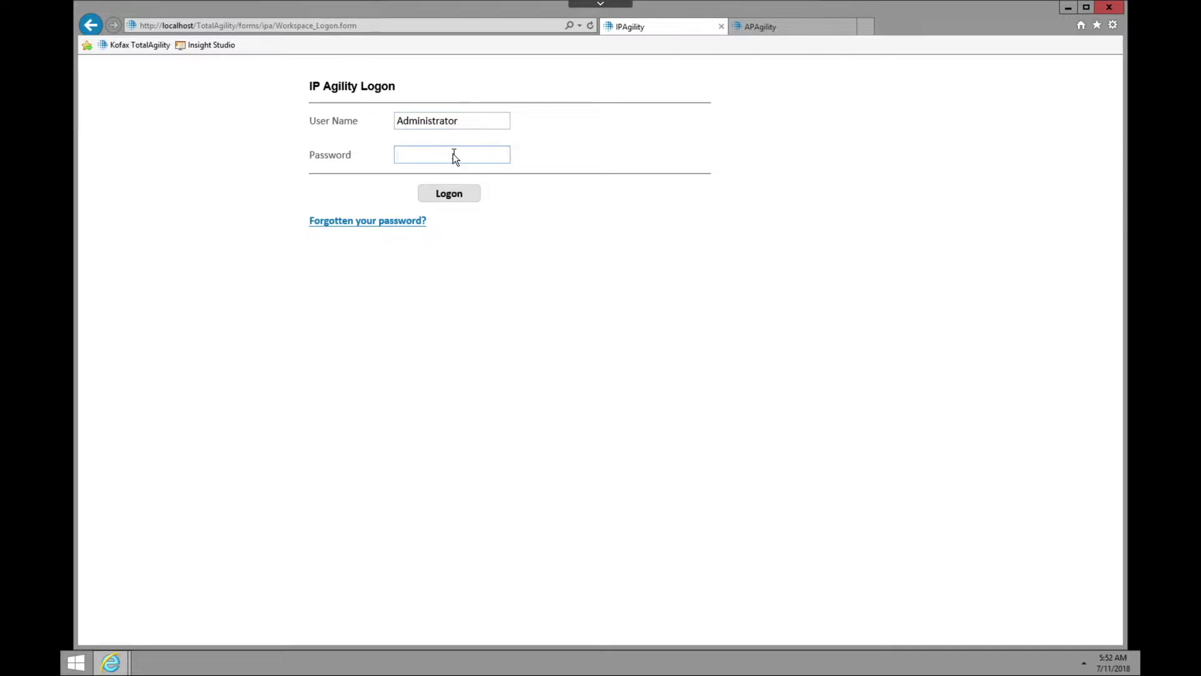
Enter the administrator account's password and log on to IP Agility
{"action": "type", "text": "•••••"}
{"action": "left_click", "coordinate": [456, 192]}
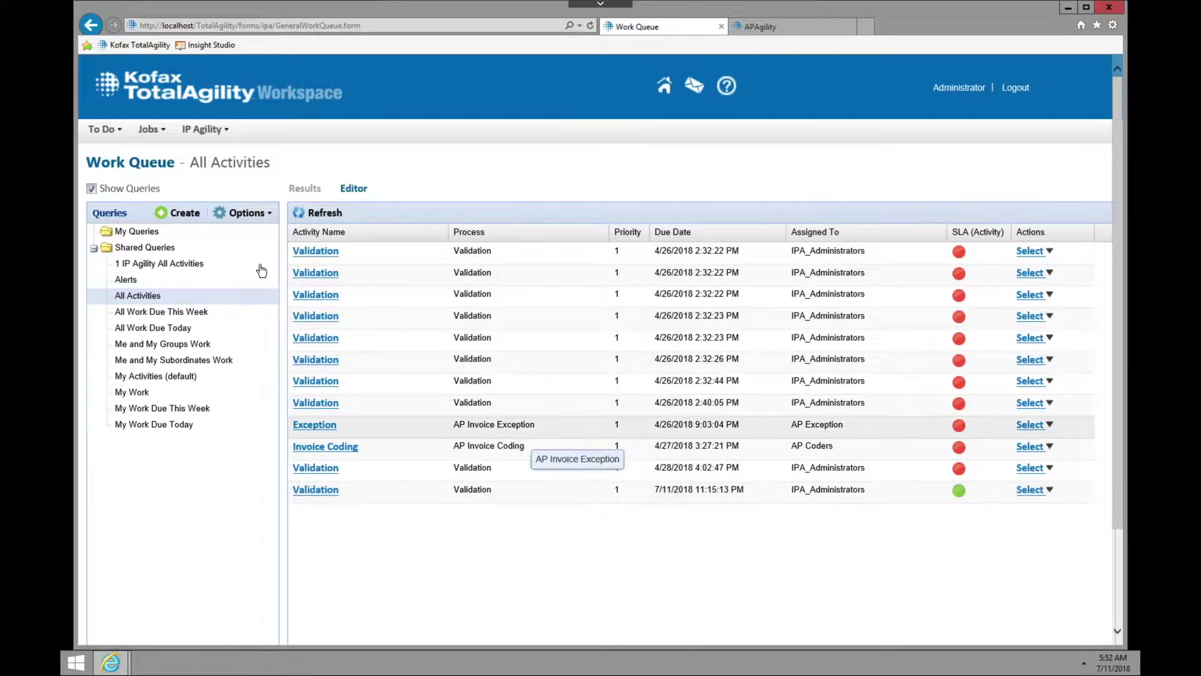
Open the IP Agility Scan page and set Client to Kofax US
{"action": "left_click", "coordinate": [211, 129]}
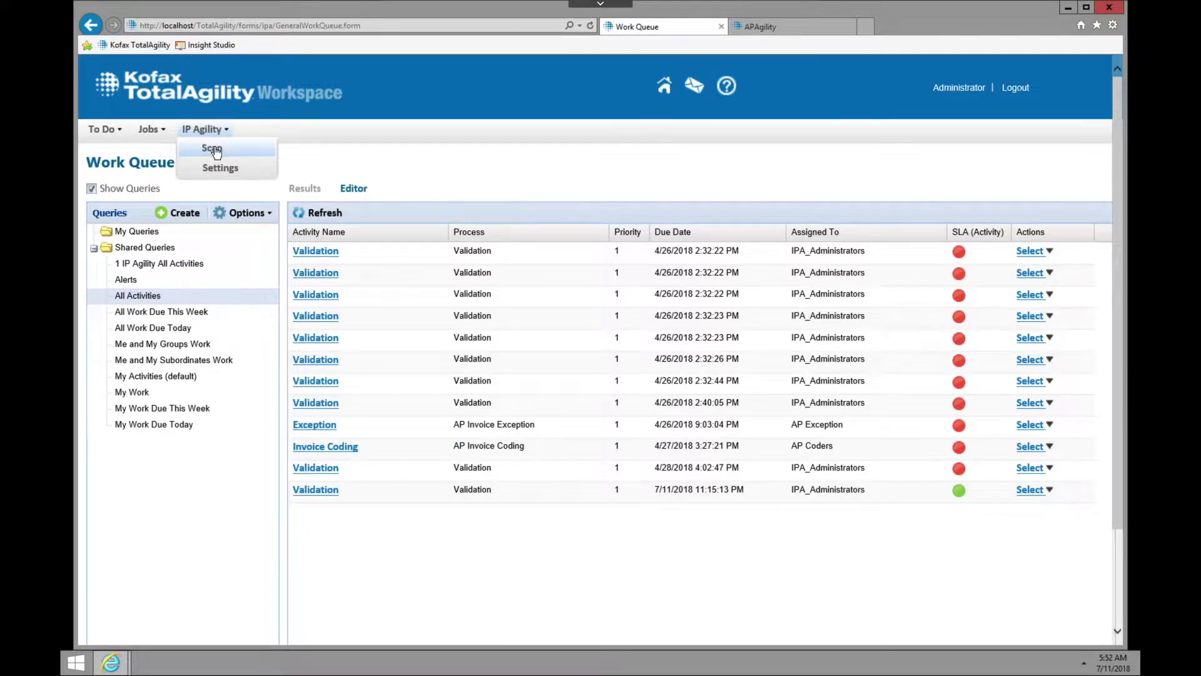
{"action": "left_click", "coordinate": [214, 150]}
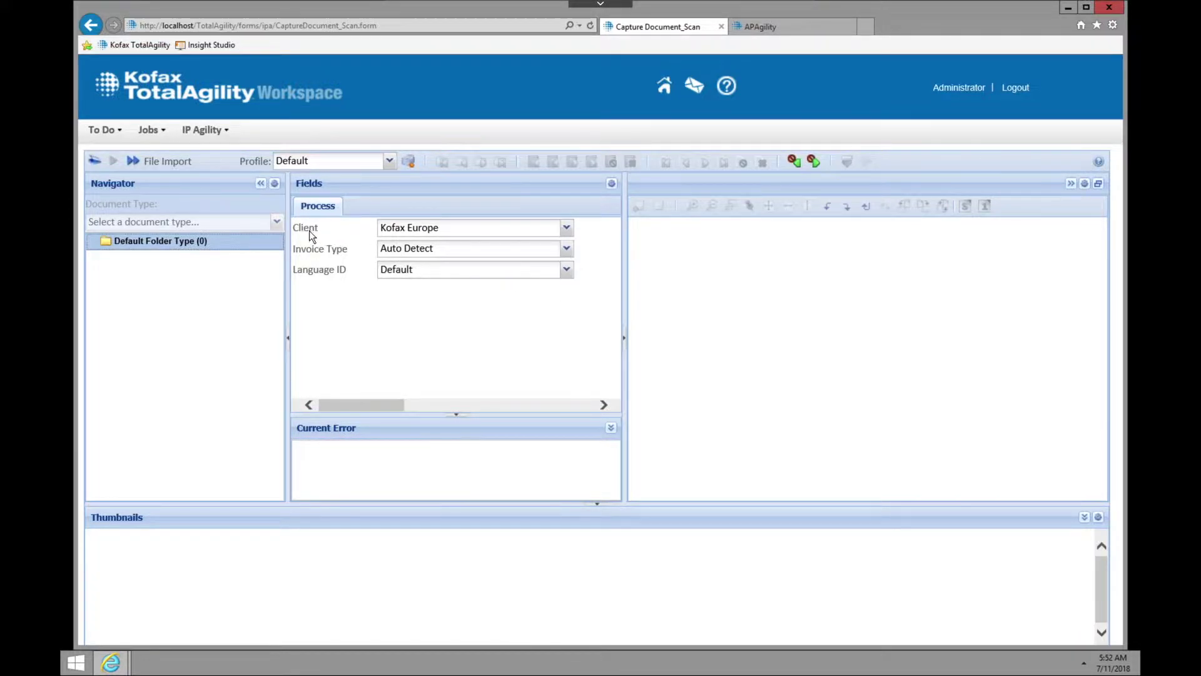
{"action": "left_click", "coordinate": [566, 228]}
{"action": "left_click", "coordinate": [432, 262]}
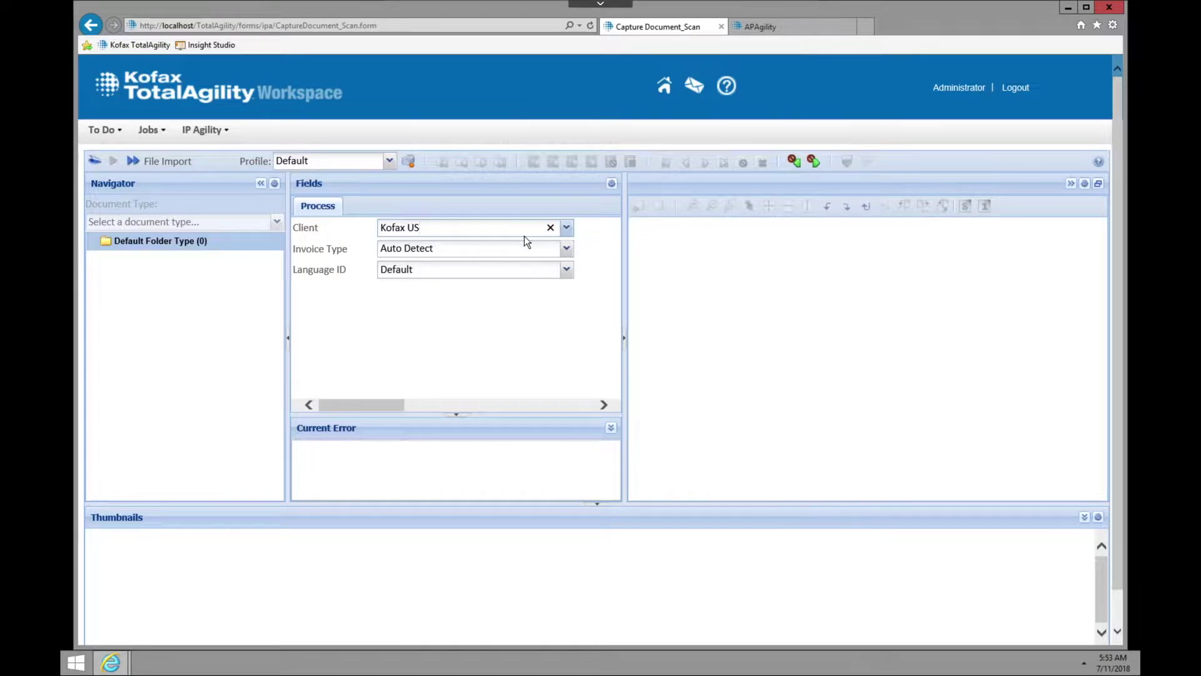
Keep Invoice Type as Auto Detect and Language ID as Default
{"action": "left_click", "coordinate": [565, 248]}
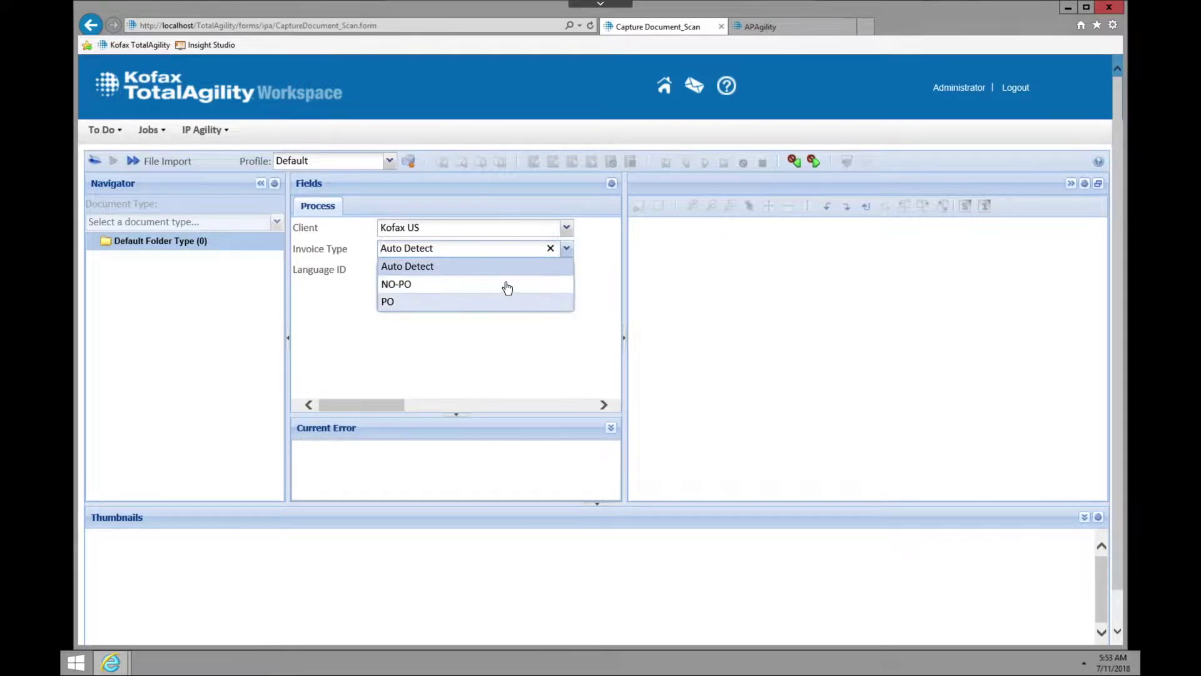
{"action": "left_click", "coordinate": [497, 331]}
{"action": "left_click", "coordinate": [567, 270]}
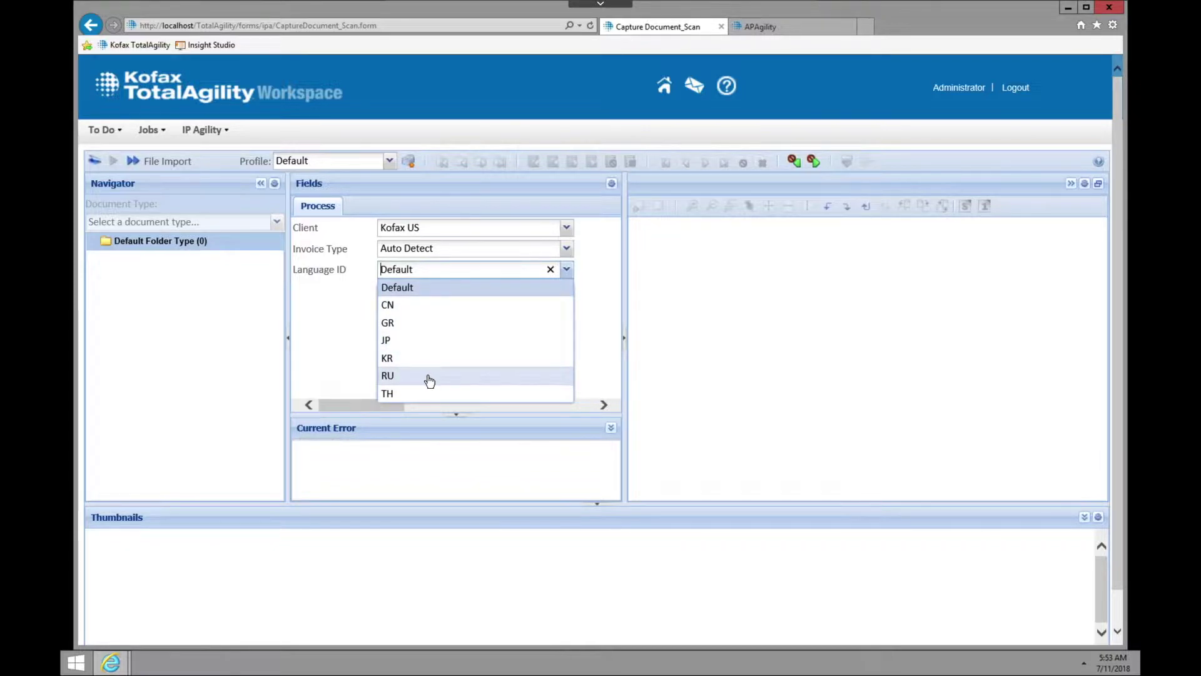
{"action": "left_click", "coordinate": [338, 357]}
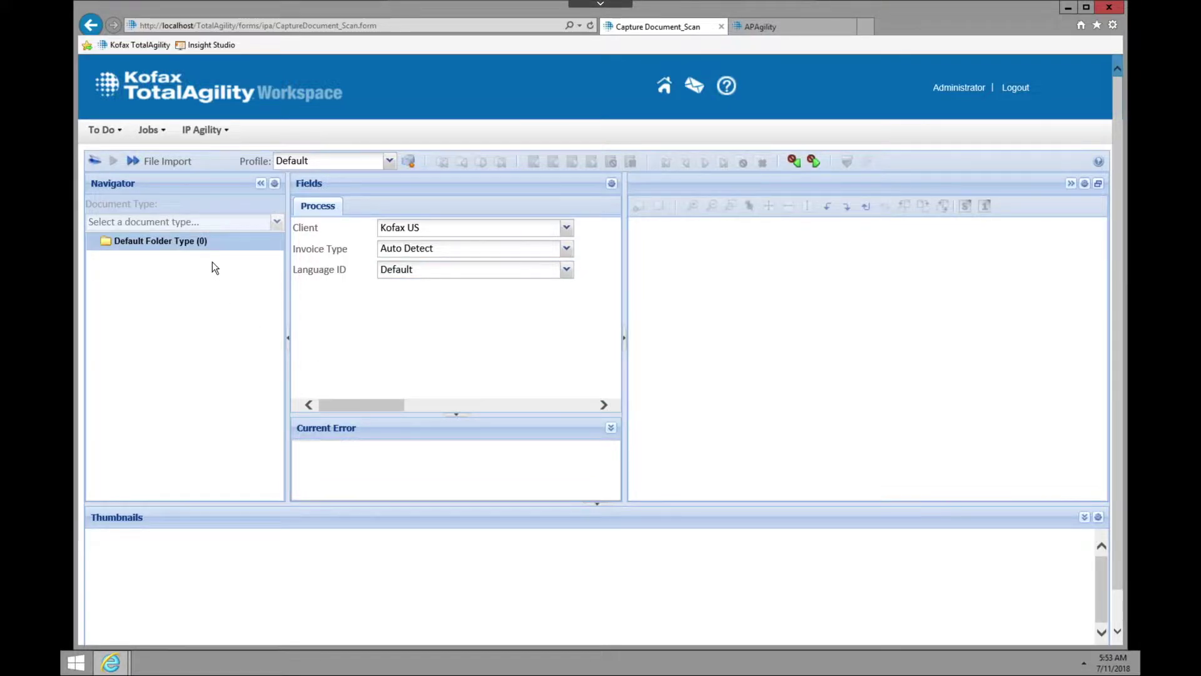
{"action": "left_click", "coordinate": [95, 162]}
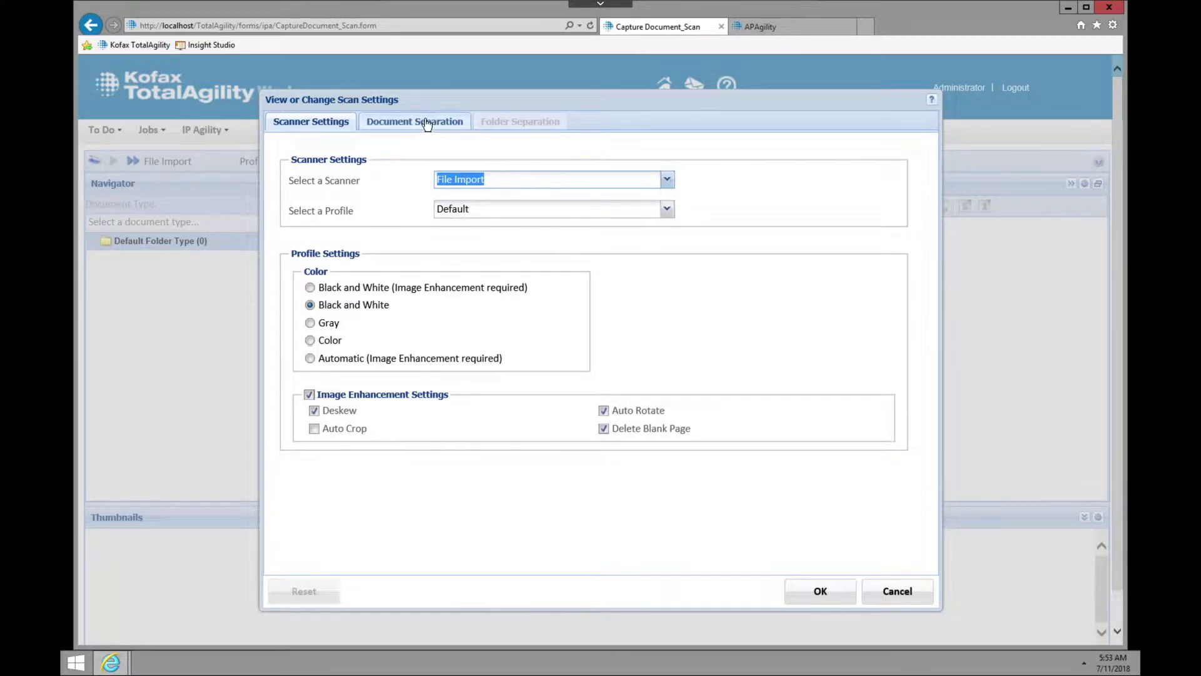
{"action": "left_click", "coordinate": [401, 129]}
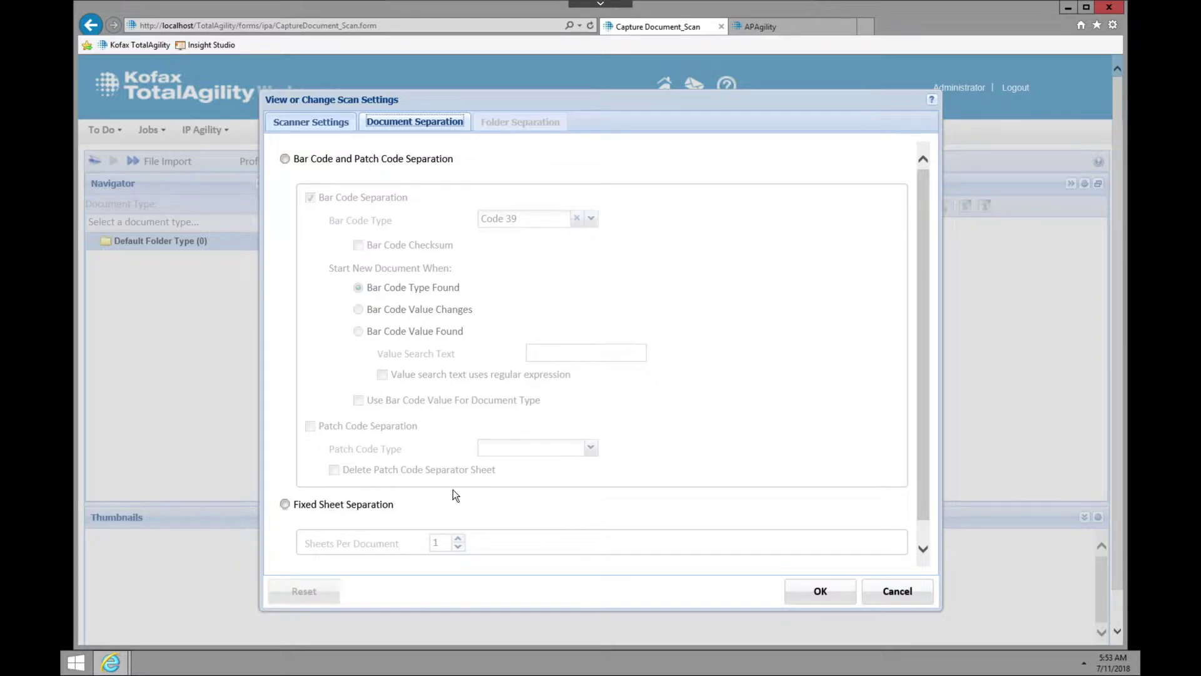
{"action": "left_click", "coordinate": [335, 125]}
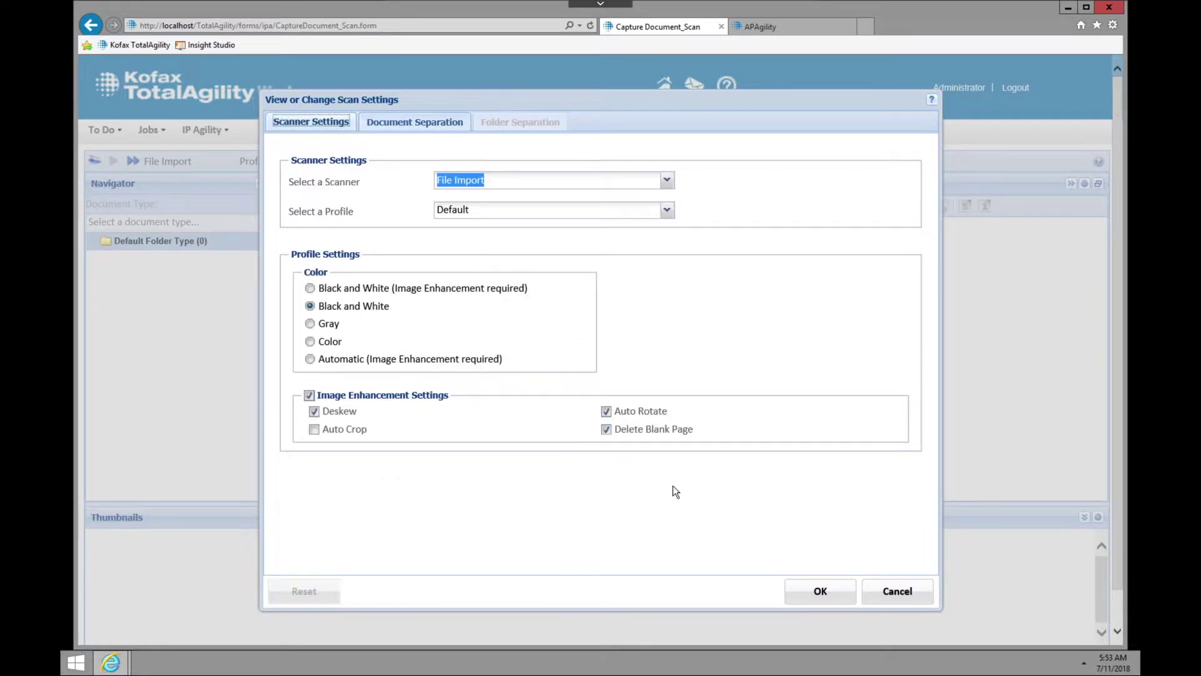
{"action": "left_click", "coordinate": [819, 593]}
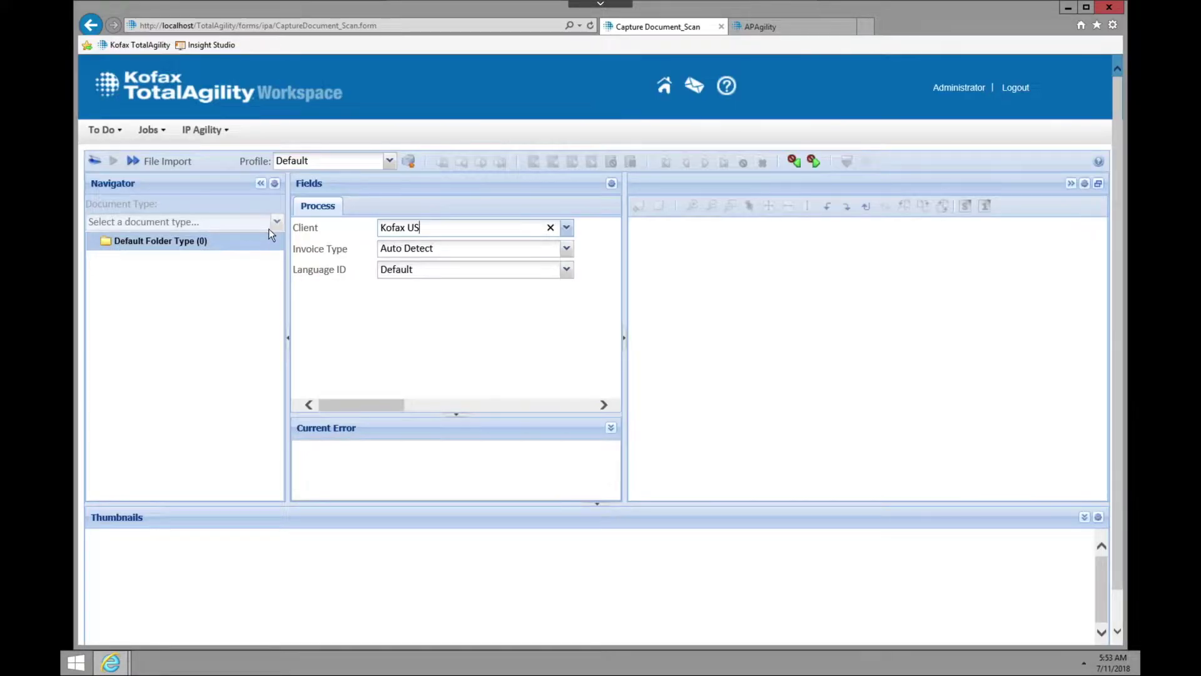
Import all eight PDFs from the Invoices folder, from A1 Lighting NPO.pdf onward
{"action": "left_click", "coordinate": [131, 162]}
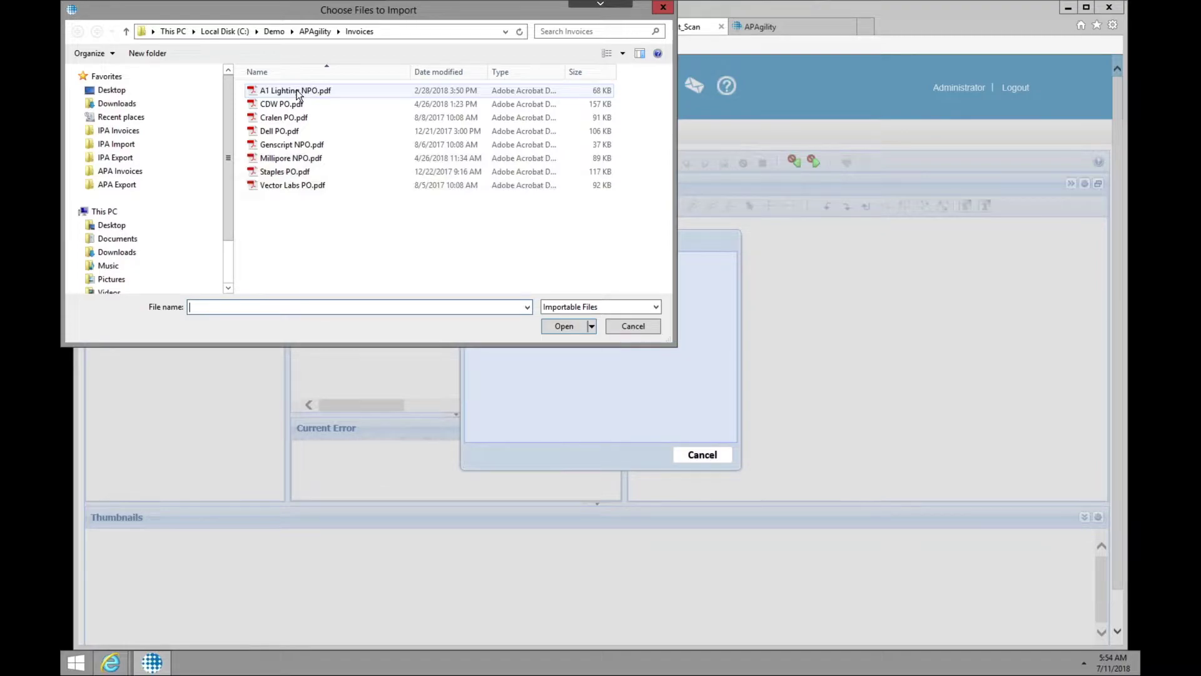
{"action": "left_click", "coordinate": [298, 92]}
{"action": "left_click", "coordinate": [303, 184], "text": "shift"}
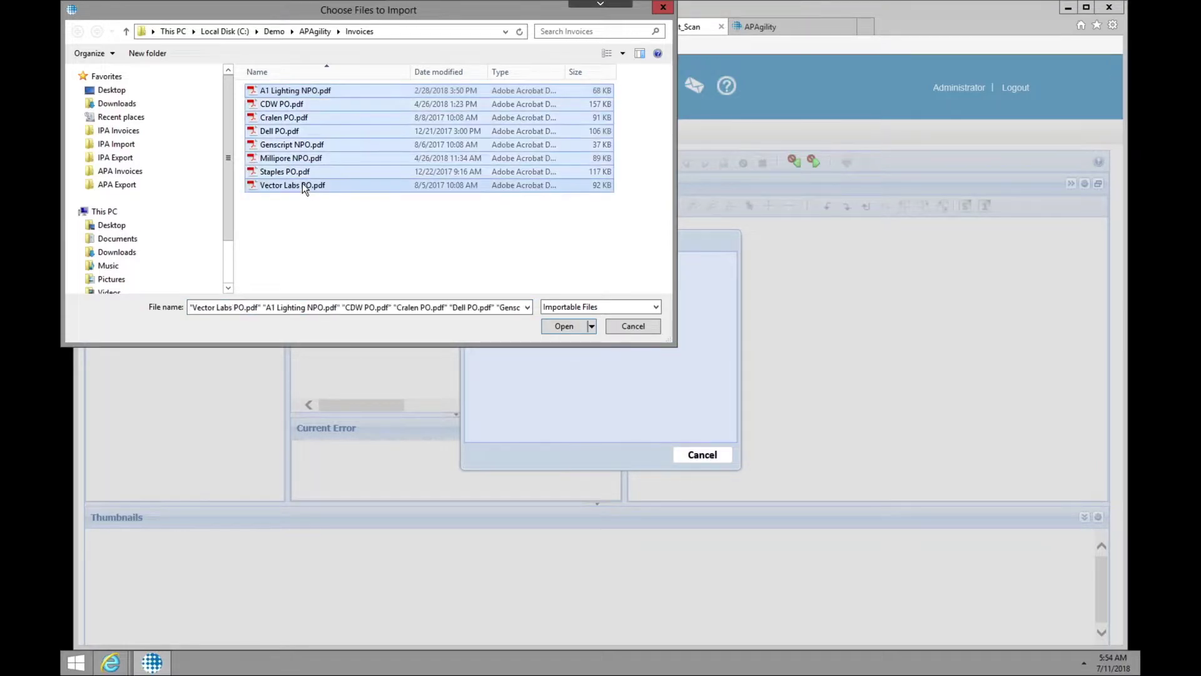
{"action": "left_click", "coordinate": [564, 326]}
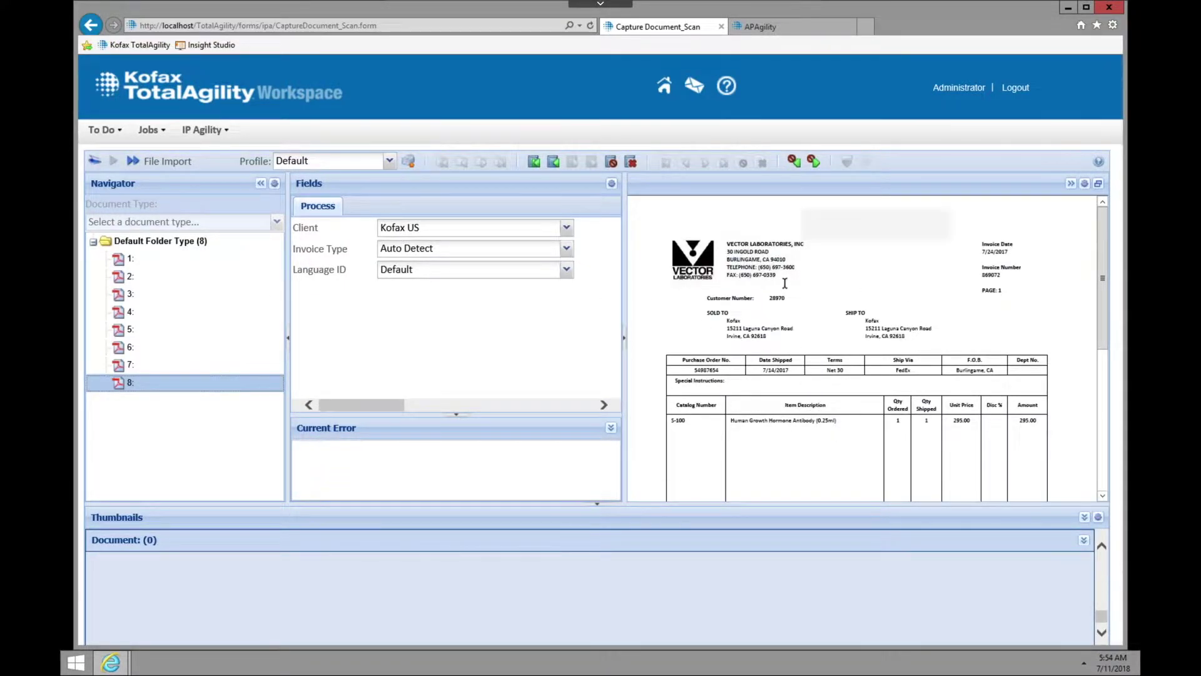
Preview documents 1–8, from CDW through Vector Laboratories, then submit the batch
{"action": "left_click", "coordinate": [128, 258]}
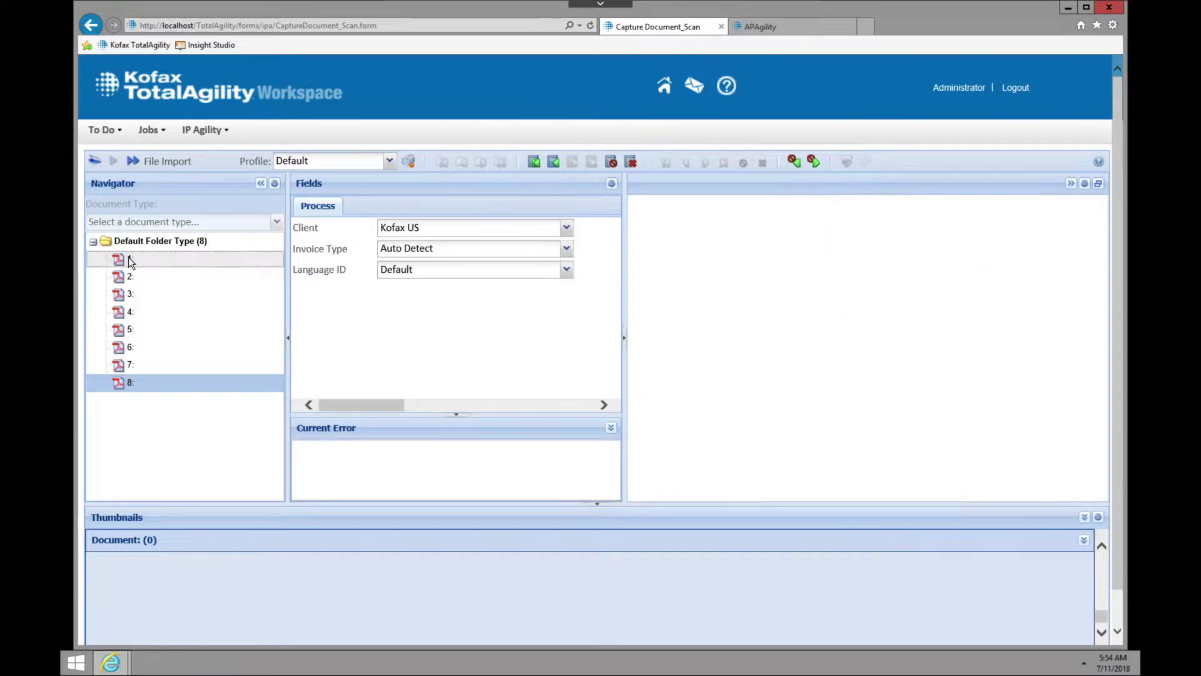
{"action": "left_click", "coordinate": [141, 275]}
{"action": "left_click", "coordinate": [140, 294]}
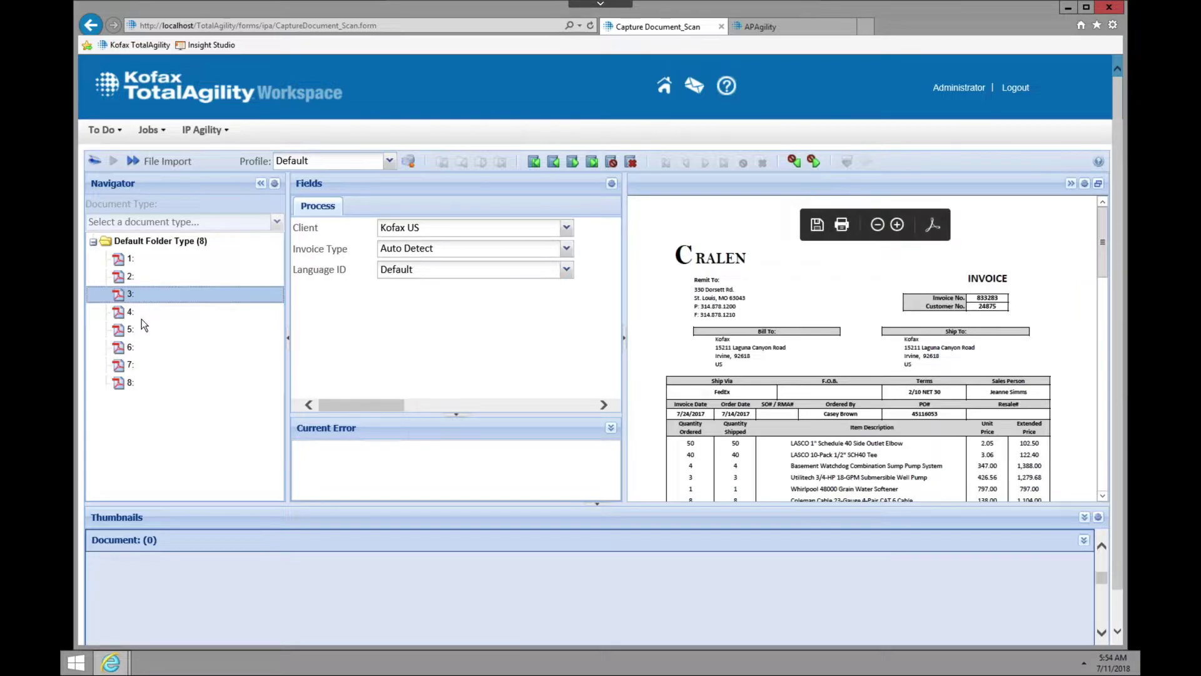
{"action": "left_click", "coordinate": [141, 318]}
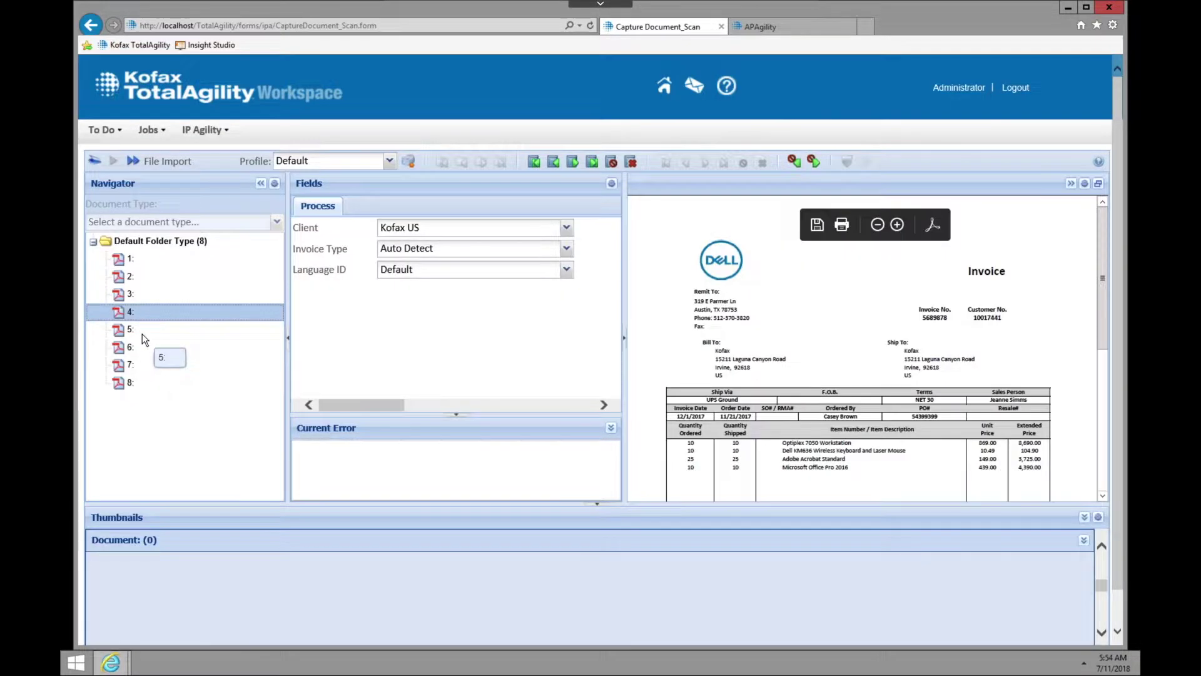
{"action": "left_click", "coordinate": [142, 333]}
{"action": "left_click", "coordinate": [144, 350]}
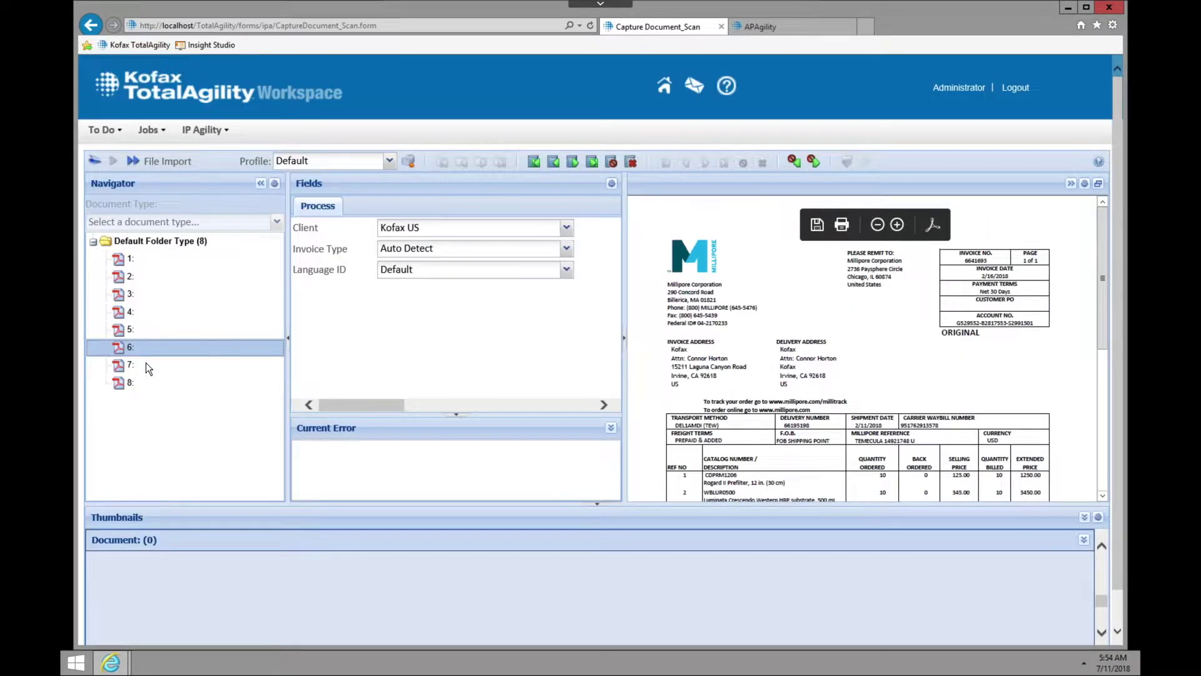
{"action": "left_click", "coordinate": [146, 362]}
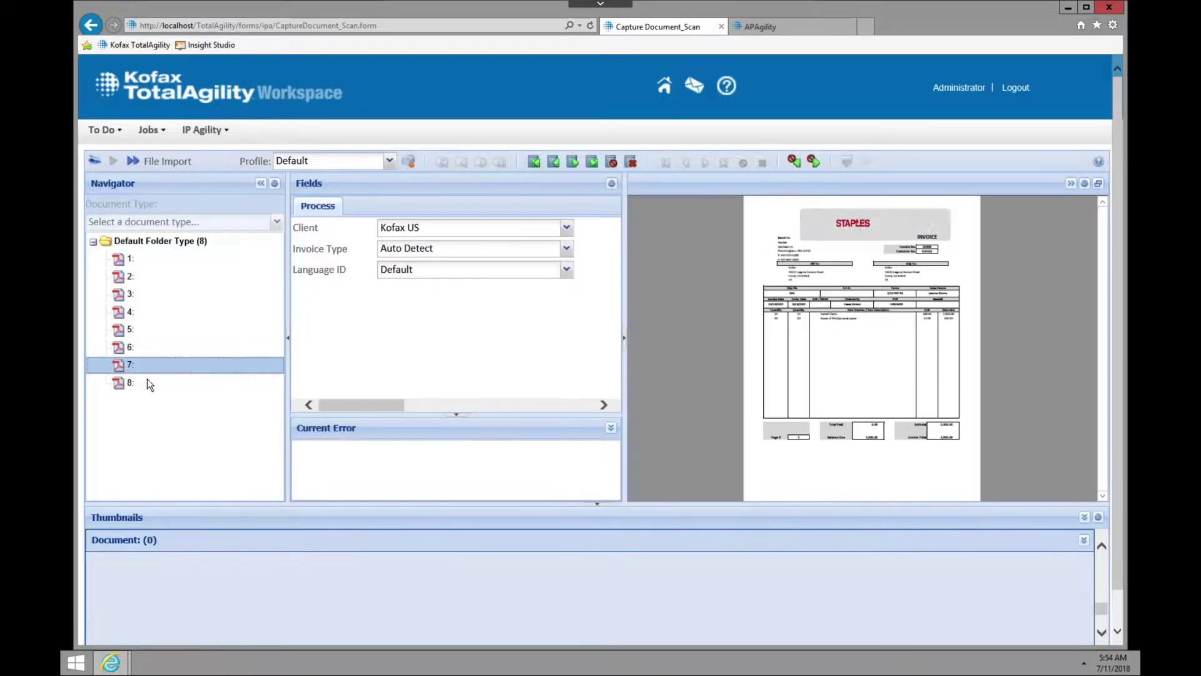
{"action": "left_click", "coordinate": [146, 382]}
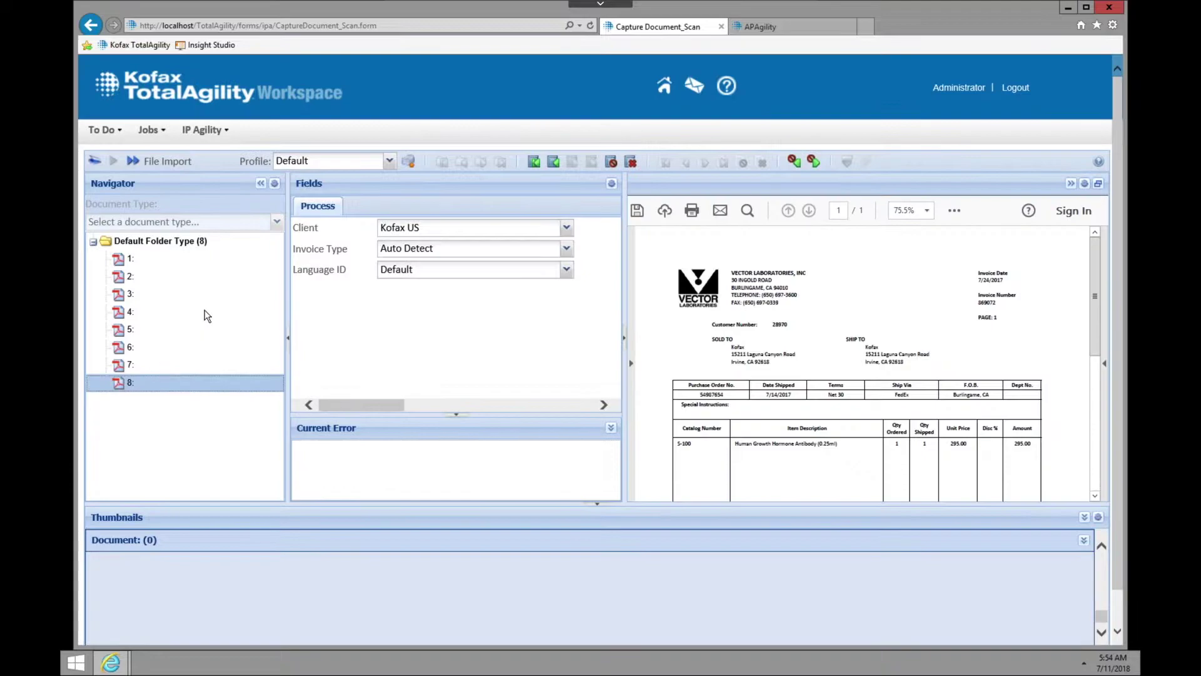
{"action": "left_click", "coordinate": [407, 162]}
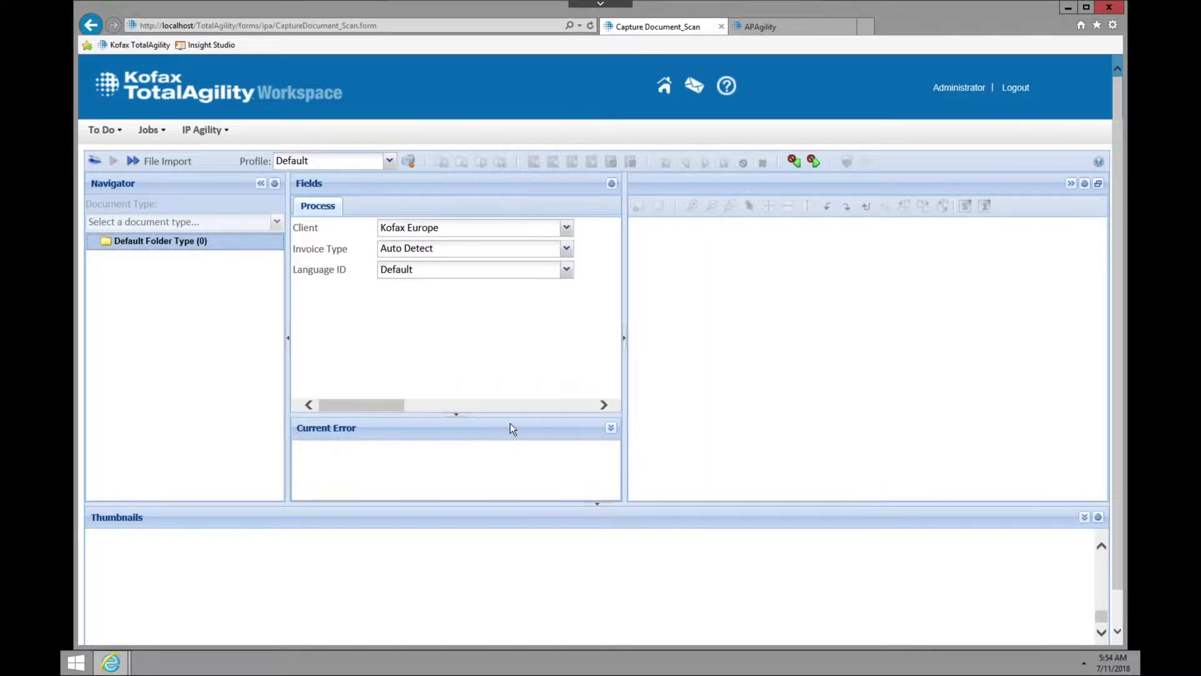
{"action": "left_click", "coordinate": [222, 132]}
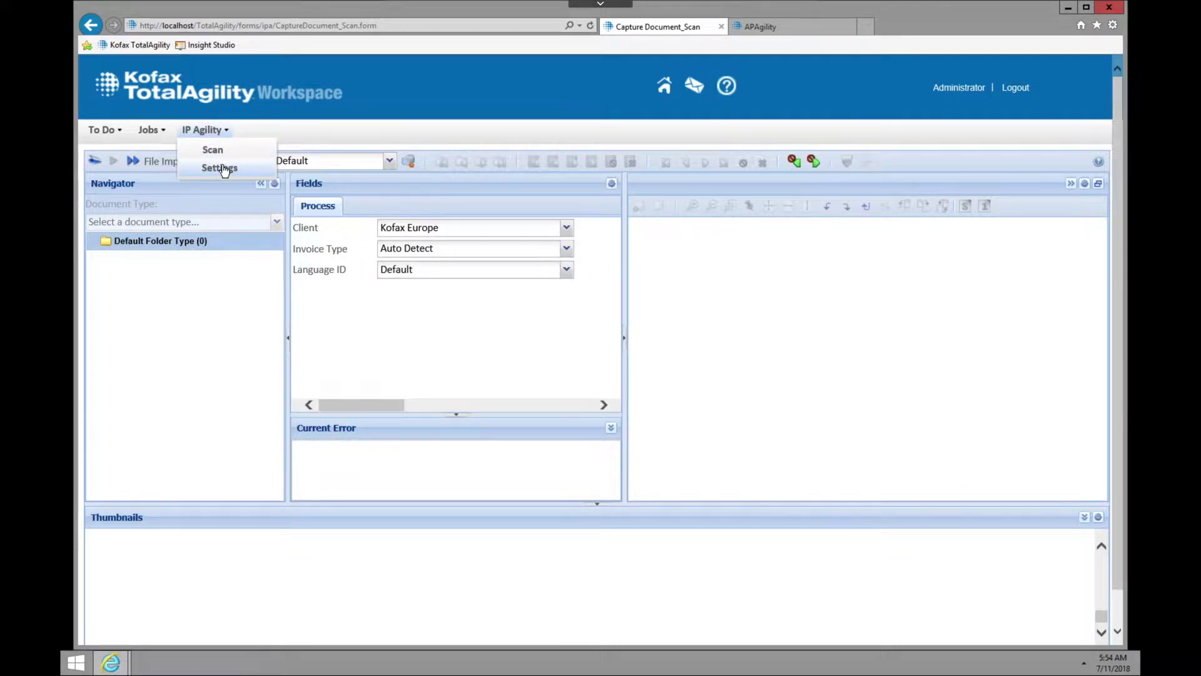
{"action": "left_click", "coordinate": [223, 169]}
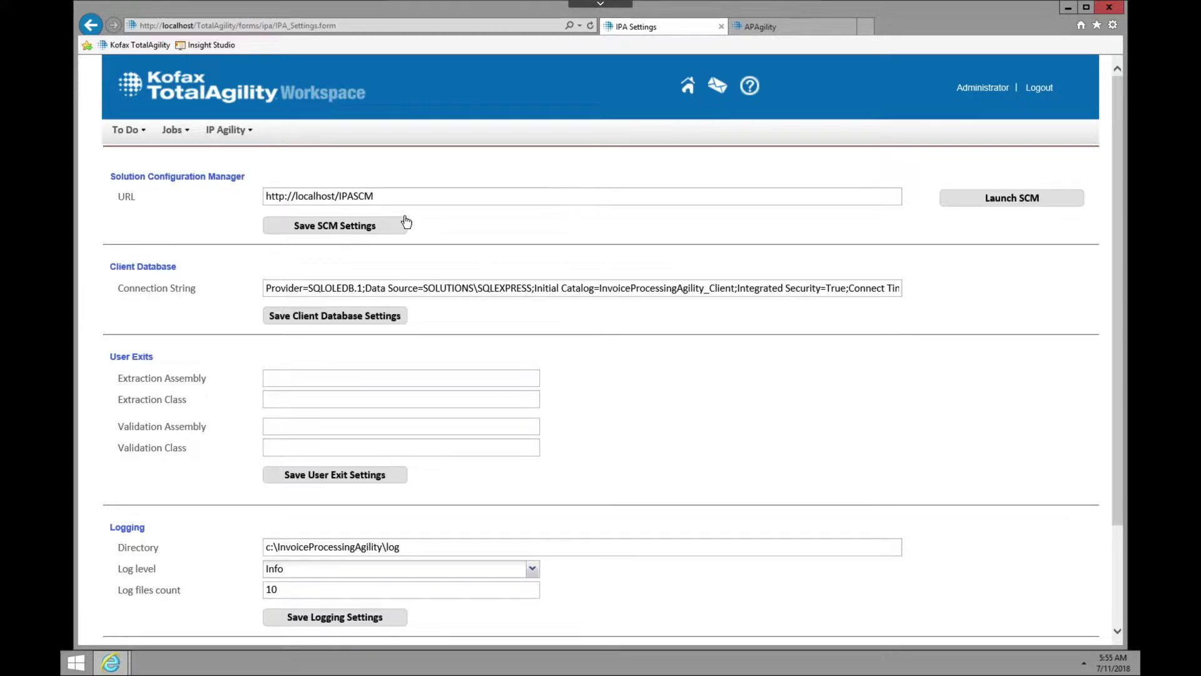
{"action": "left_click", "coordinate": [1005, 204]}
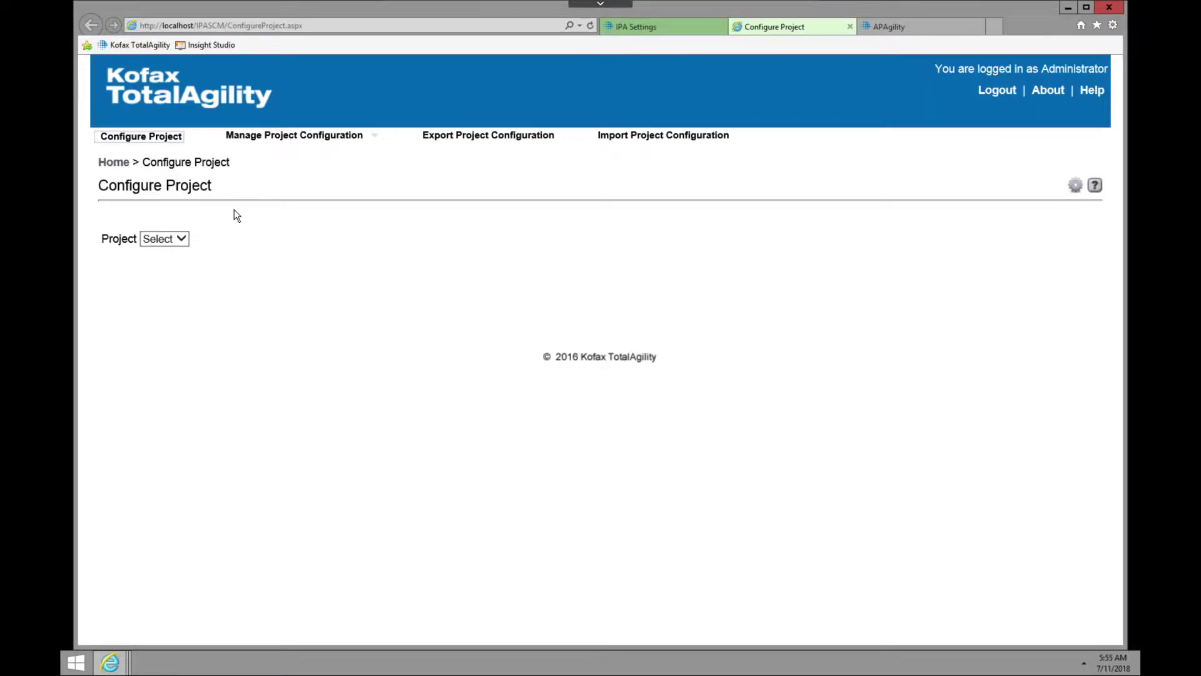
Load Profile Settings for the 0 - DEFAULT profile of the IPA project
{"action": "left_click", "coordinate": [181, 239]}
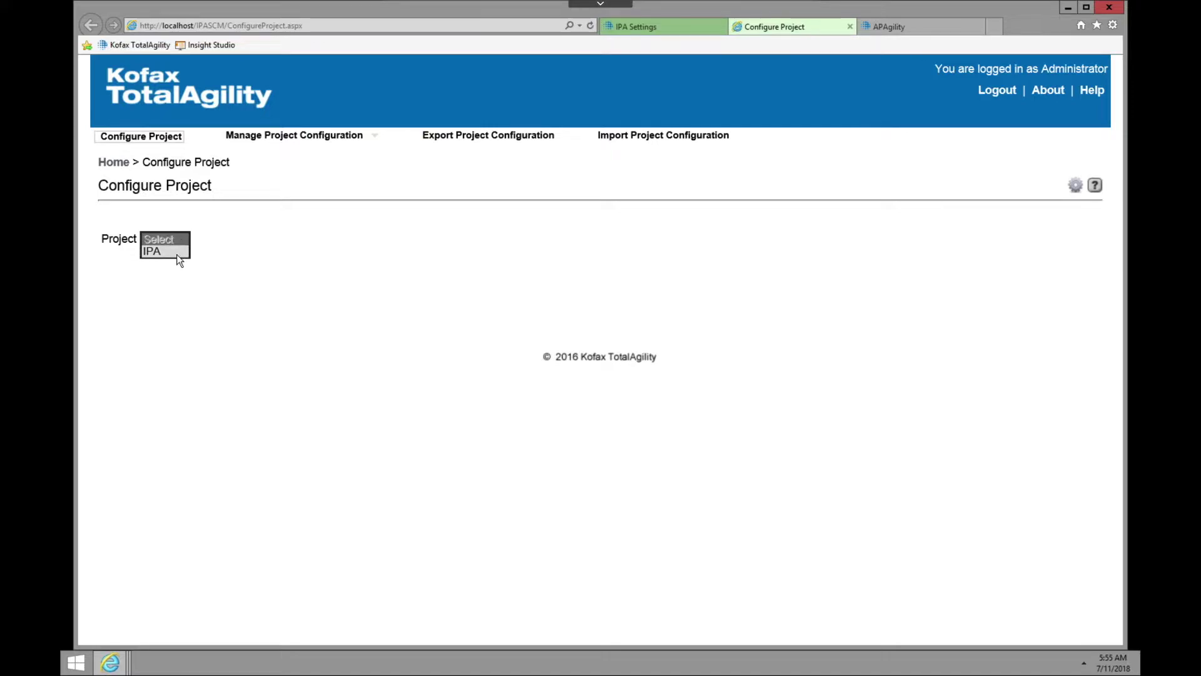
{"action": "left_click", "coordinate": [177, 254]}
{"action": "left_click", "coordinate": [280, 241]}
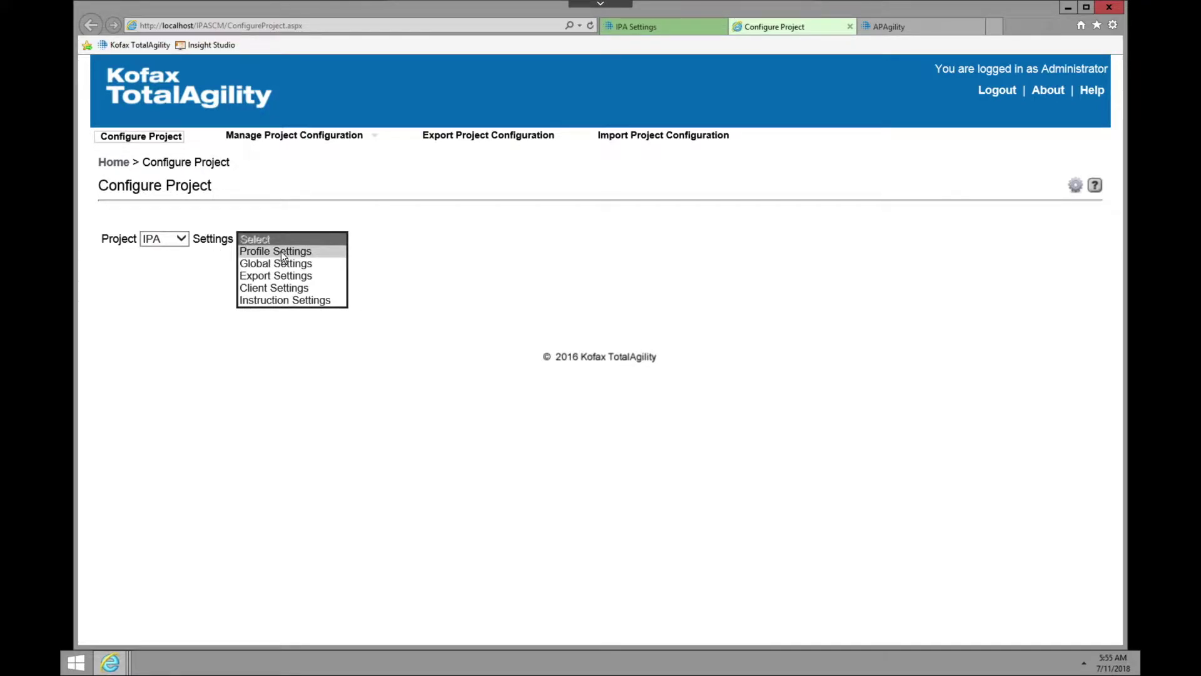
{"action": "left_click", "coordinate": [282, 252]}
{"action": "left_click", "coordinate": [430, 240]}
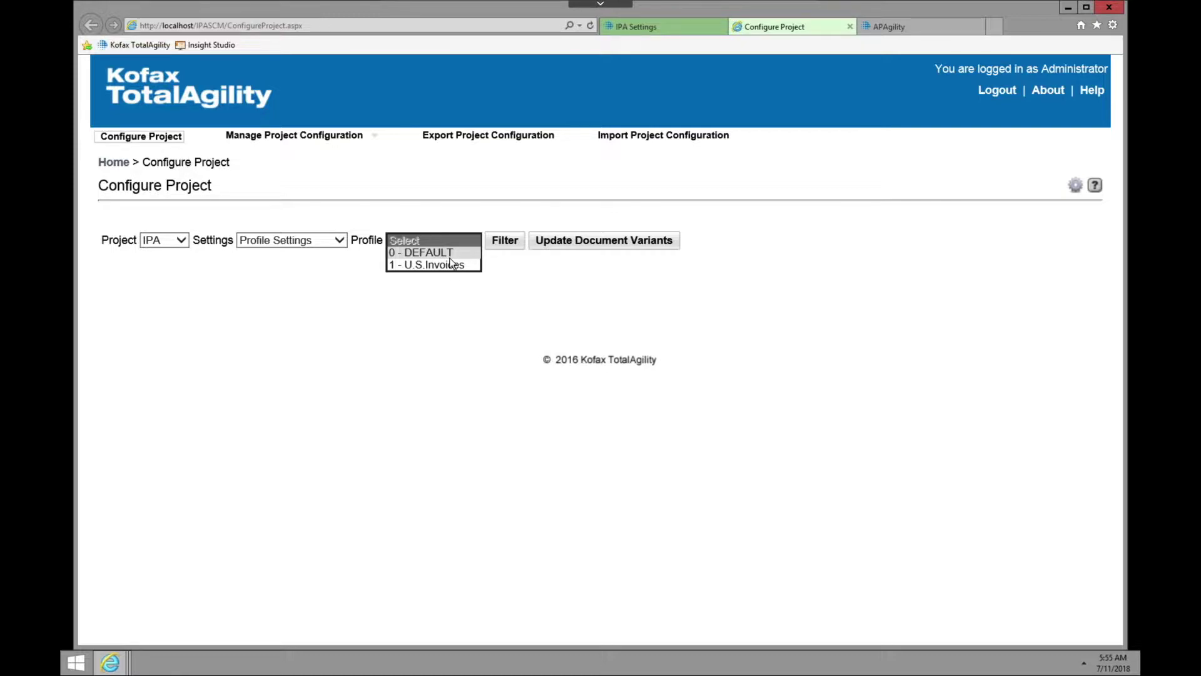
{"action": "left_click", "coordinate": [450, 252]}
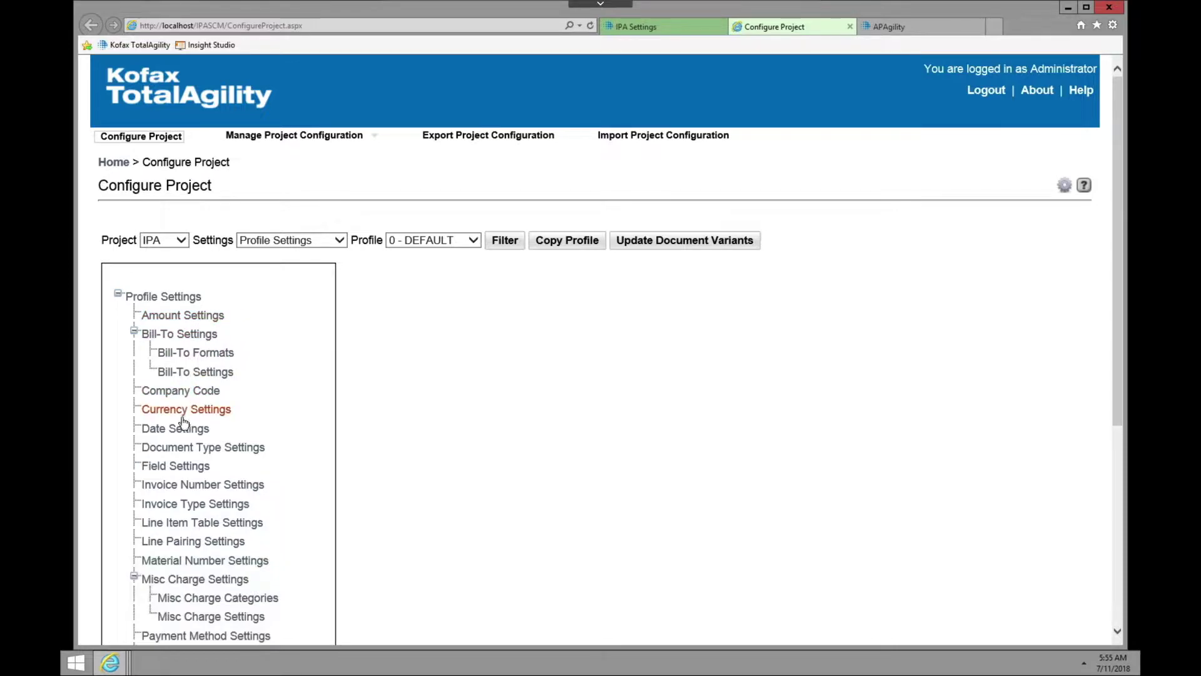
Browse Amount, Company Code, Currency, Date and Document Type settings of the profile
{"action": "scroll", "coordinate": [186, 488], "scroll_direction": "down", "scroll_amount": 3}
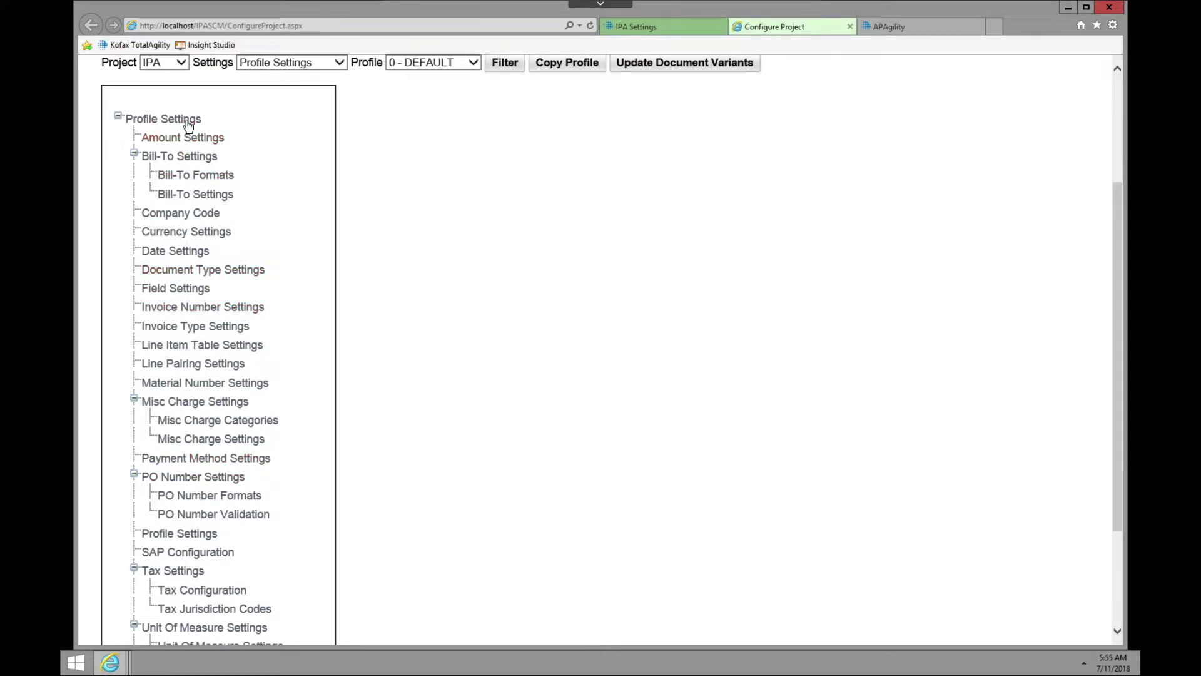
{"action": "left_click", "coordinate": [186, 139]}
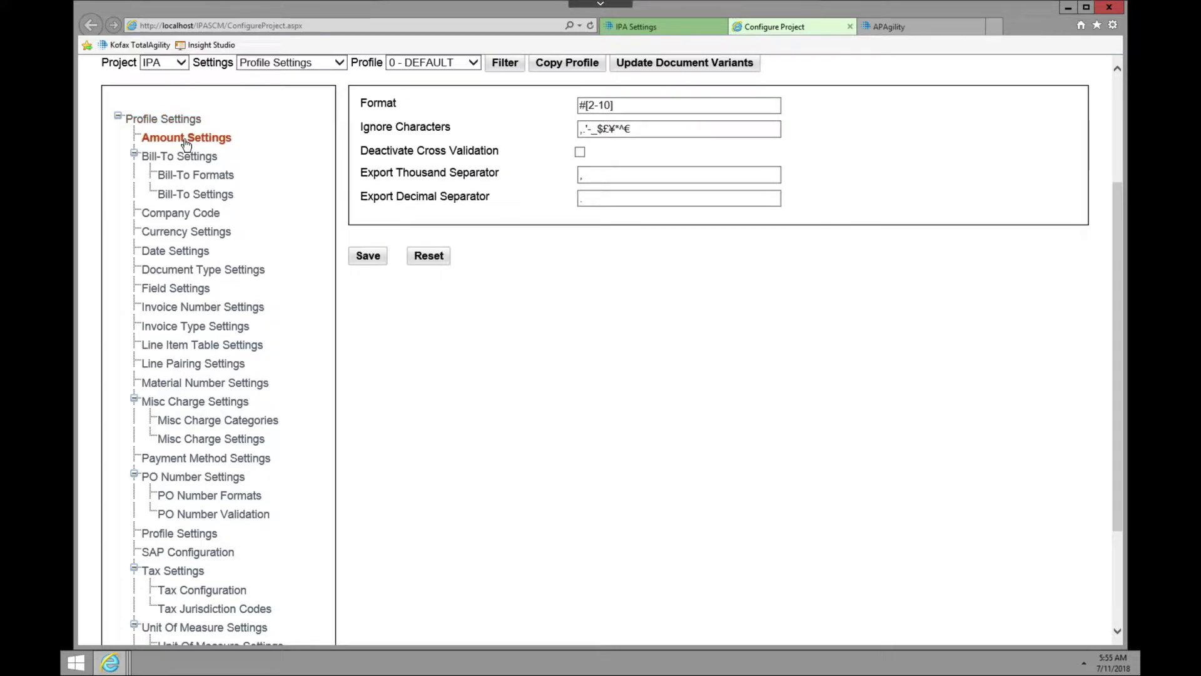
{"action": "left_click", "coordinate": [641, 192]}
{"action": "left_click", "coordinate": [492, 129]}
{"action": "left_click", "coordinate": [182, 215]}
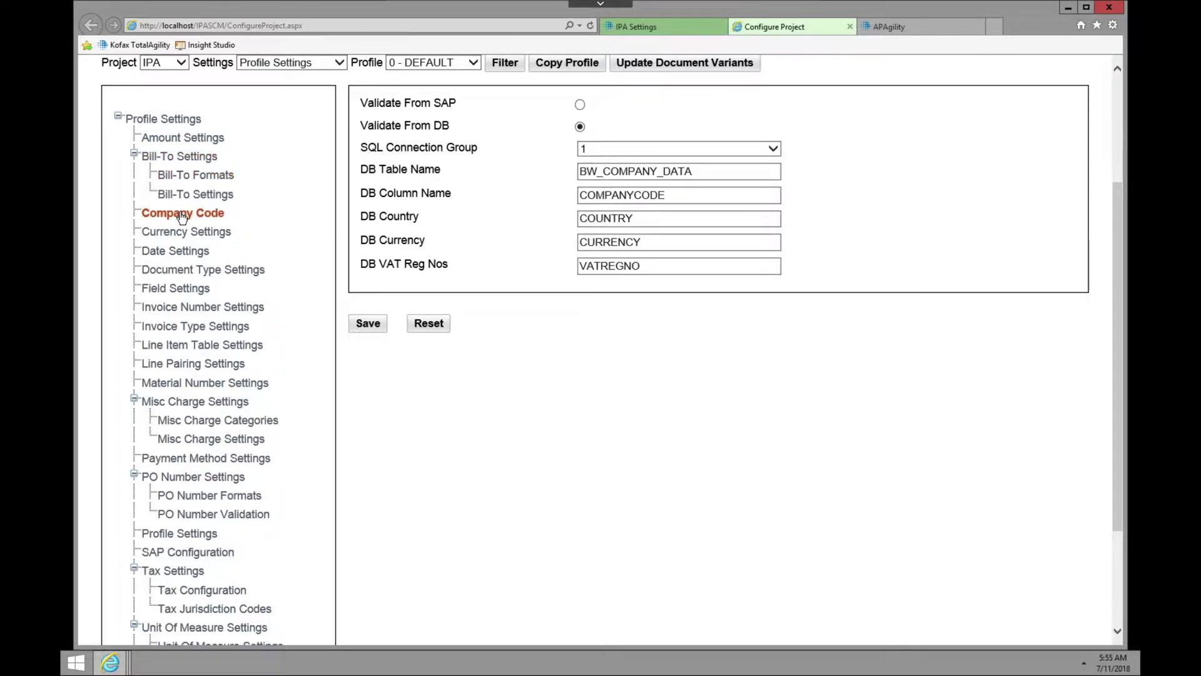
{"action": "left_click", "coordinate": [182, 235]}
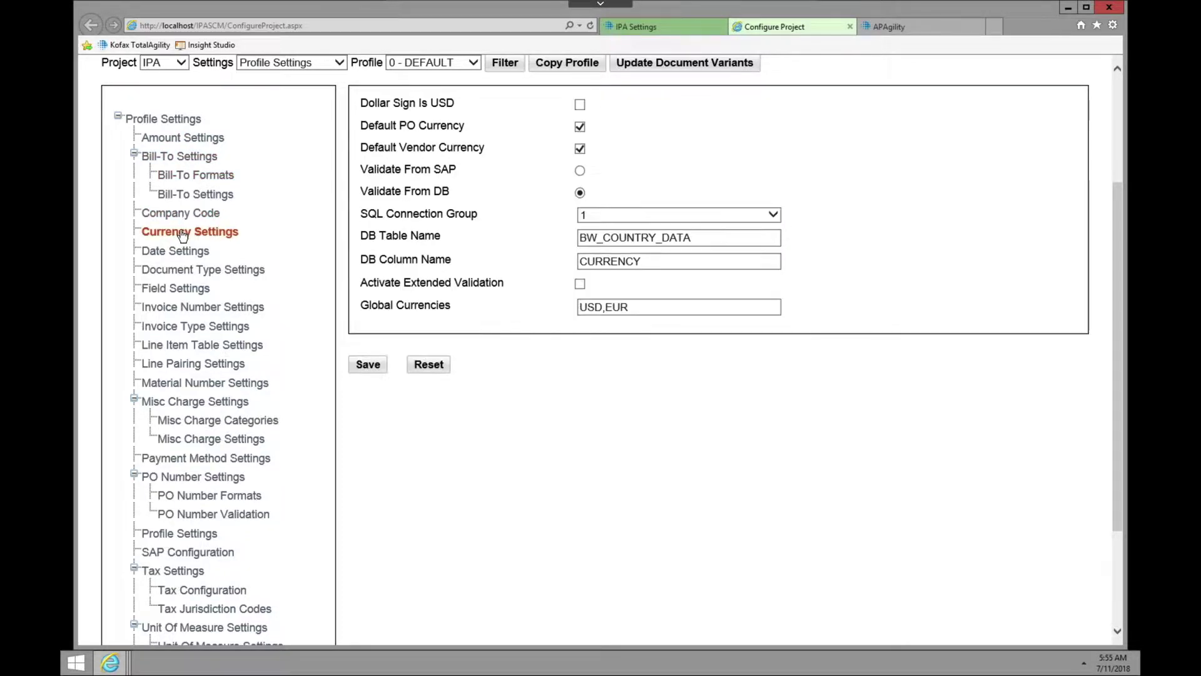
{"action": "left_click", "coordinate": [177, 254]}
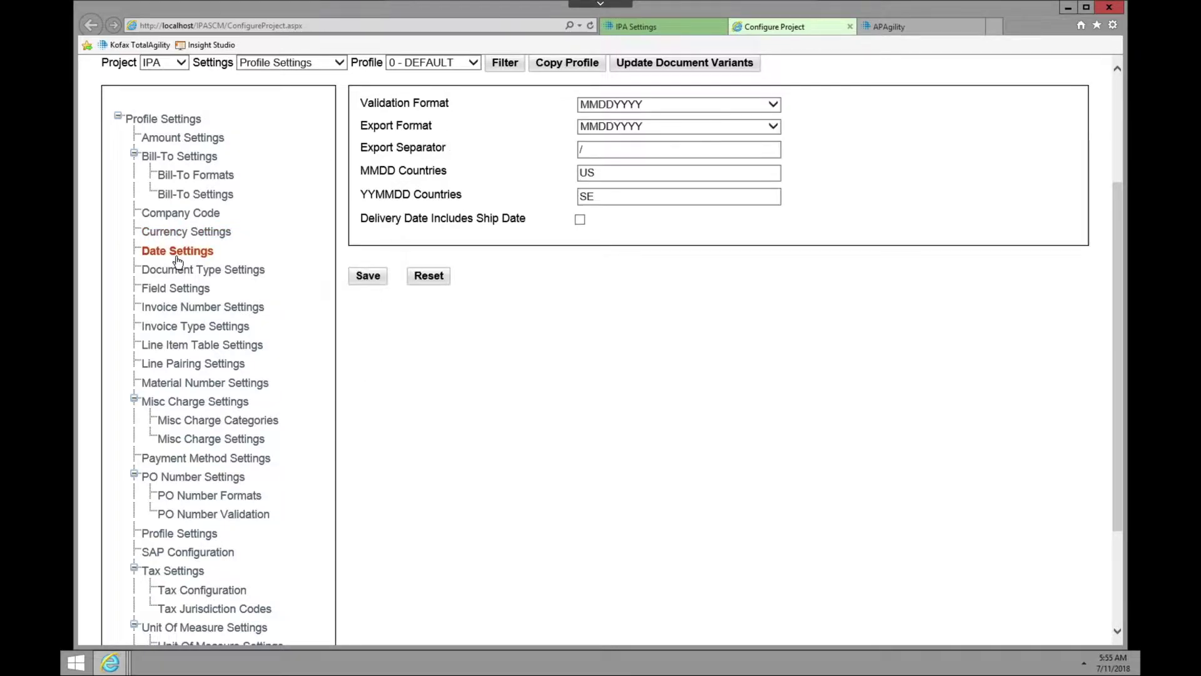
{"action": "left_click", "coordinate": [178, 272]}
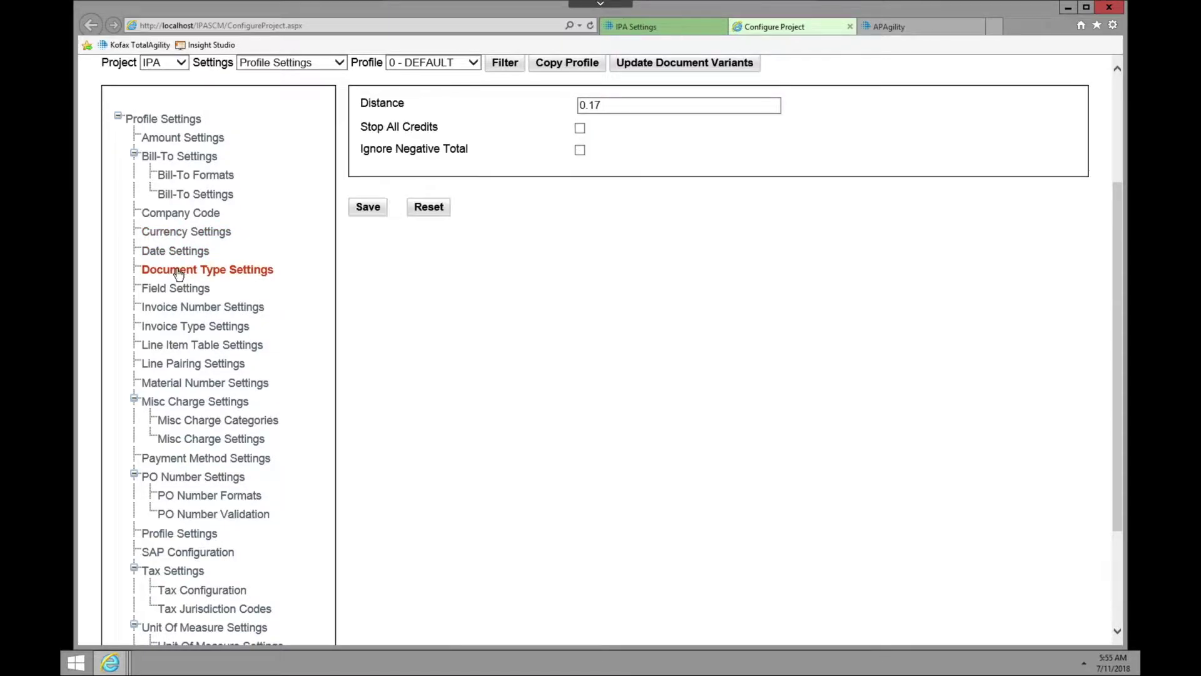
Show the 0 - DEFAULT profile's Field Settings grid of INVOICES fields
{"action": "left_click", "coordinate": [178, 289]}
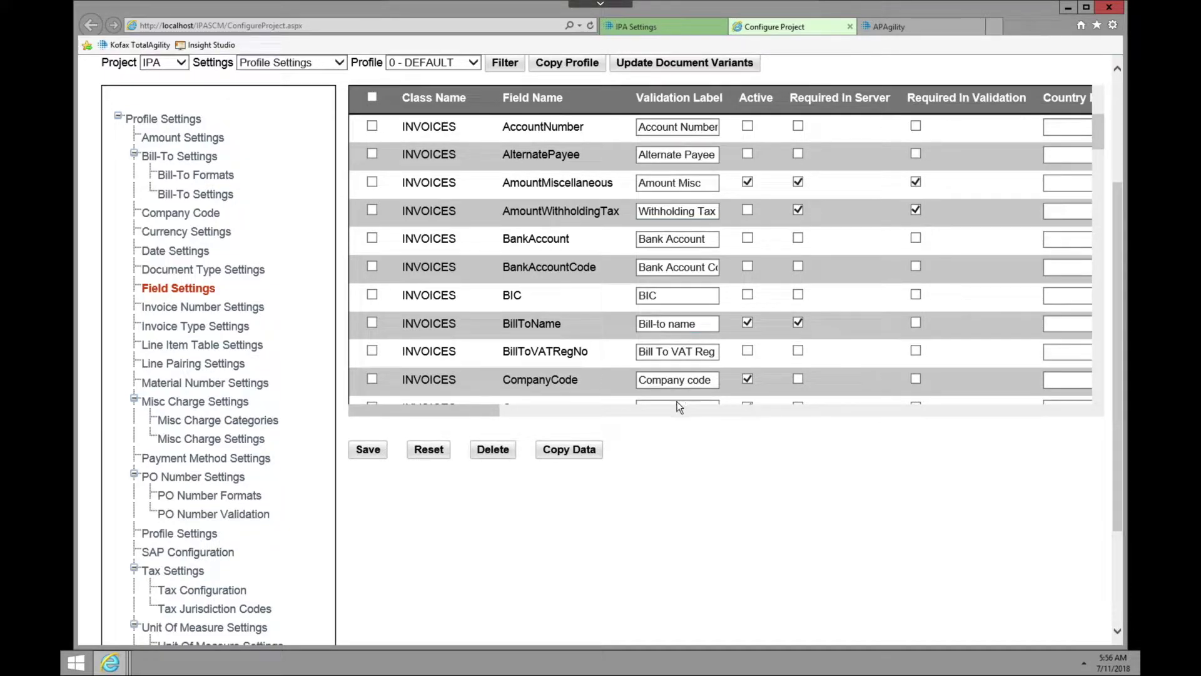
{"action": "left_click", "coordinate": [522, 410]}
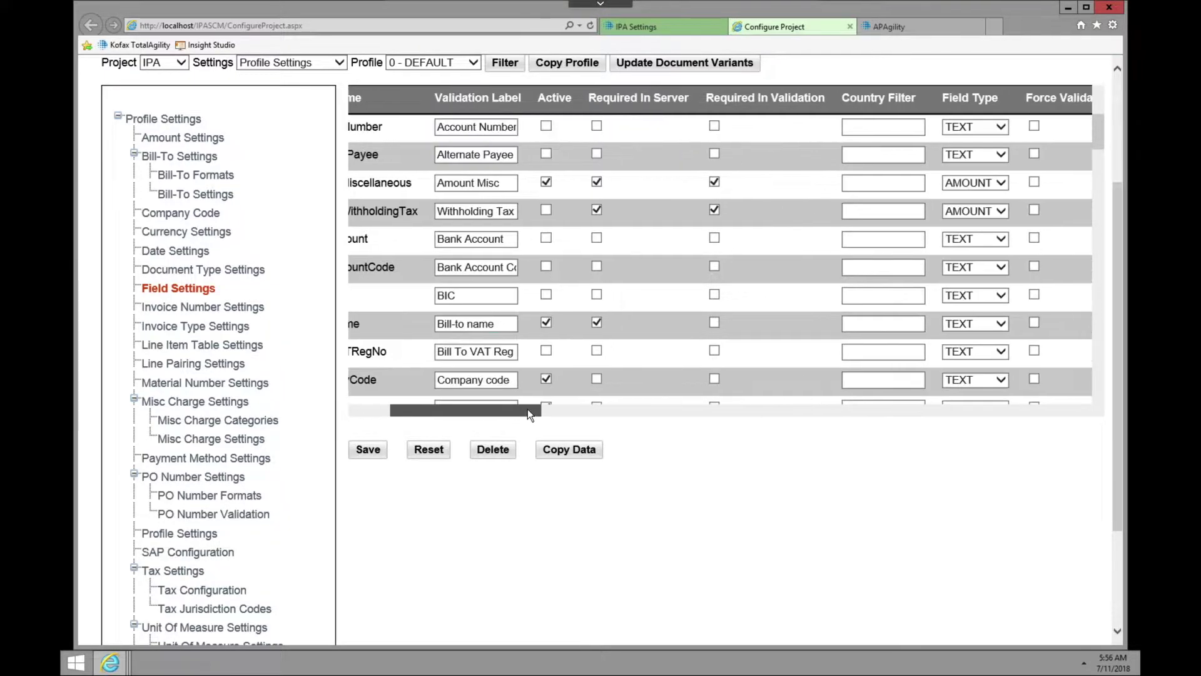
{"action": "left_click_drag", "start_coordinate": [545, 413], "coordinate": [612, 409]}
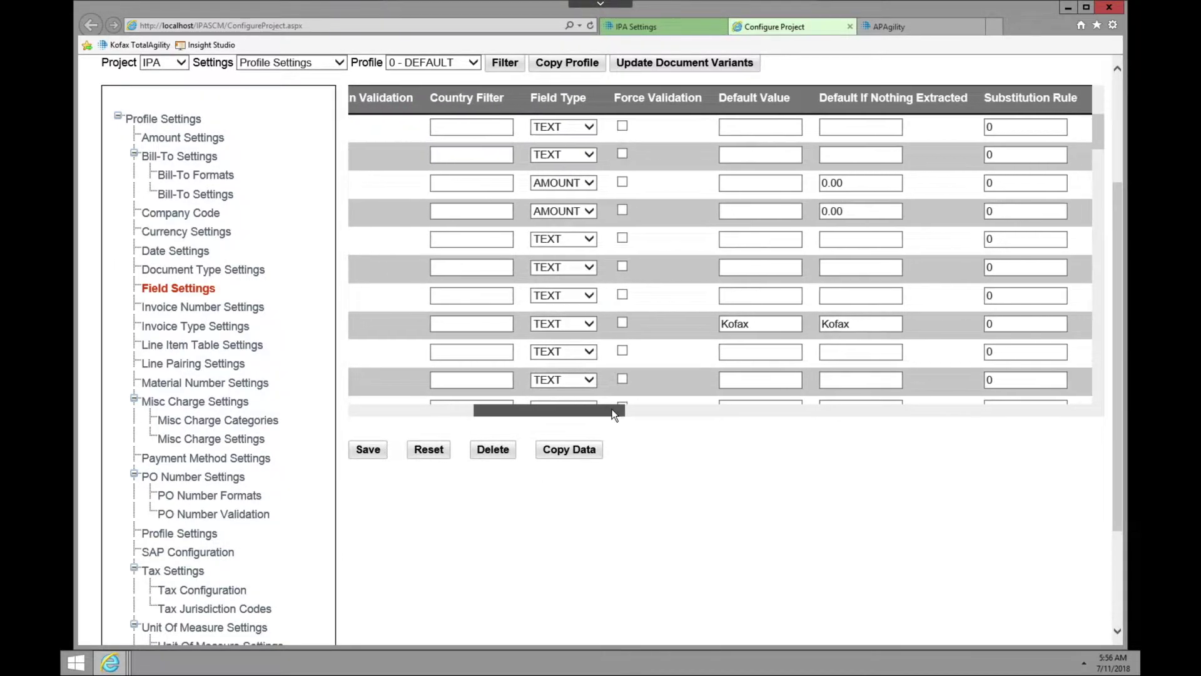
{"action": "left_click", "coordinate": [588, 125]}
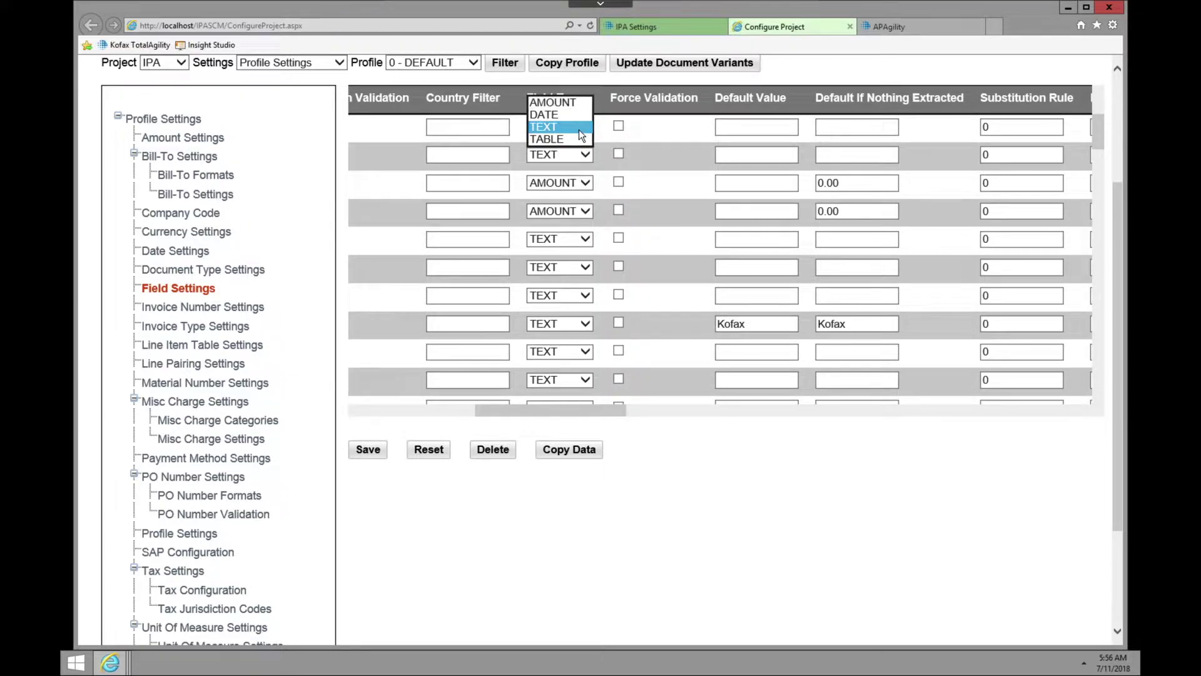
{"action": "left_click", "coordinate": [650, 124]}
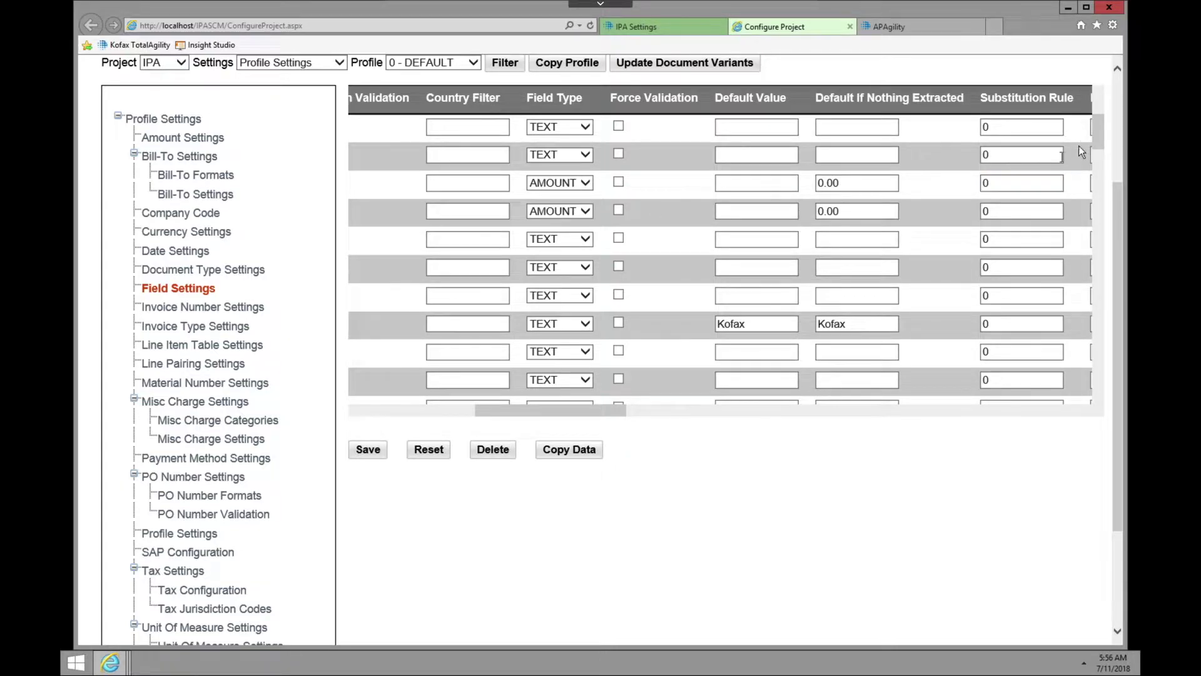
{"action": "mouse_move", "coordinate": [1096, 136]}
{"action": "left_mouse_down"}
{"action": "mouse_move", "coordinate": [1096, 213]}
{"action": "mouse_move", "coordinate": [1087, 133]}
{"action": "left_mouse_up"}
{"action": "left_click_drag", "start_coordinate": [510, 412], "coordinate": [996, 417]}
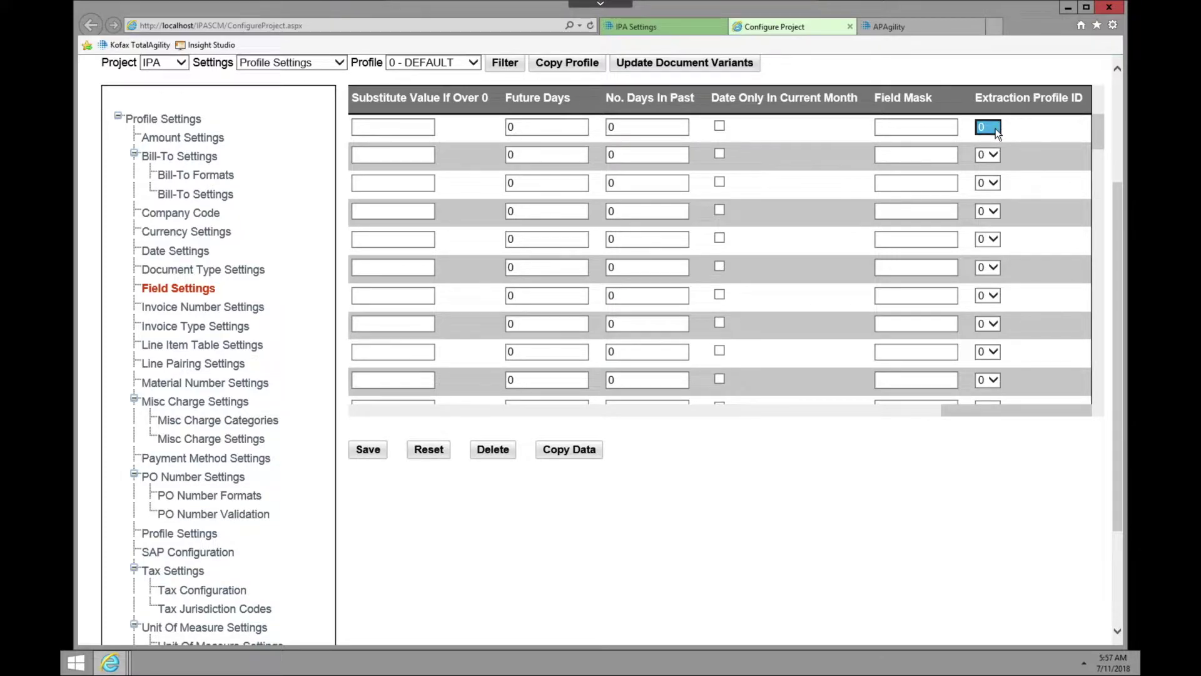
{"action": "left_click", "coordinate": [996, 128]}
{"action": "left_click_drag", "start_coordinate": [995, 421], "coordinate": [376, 396]}
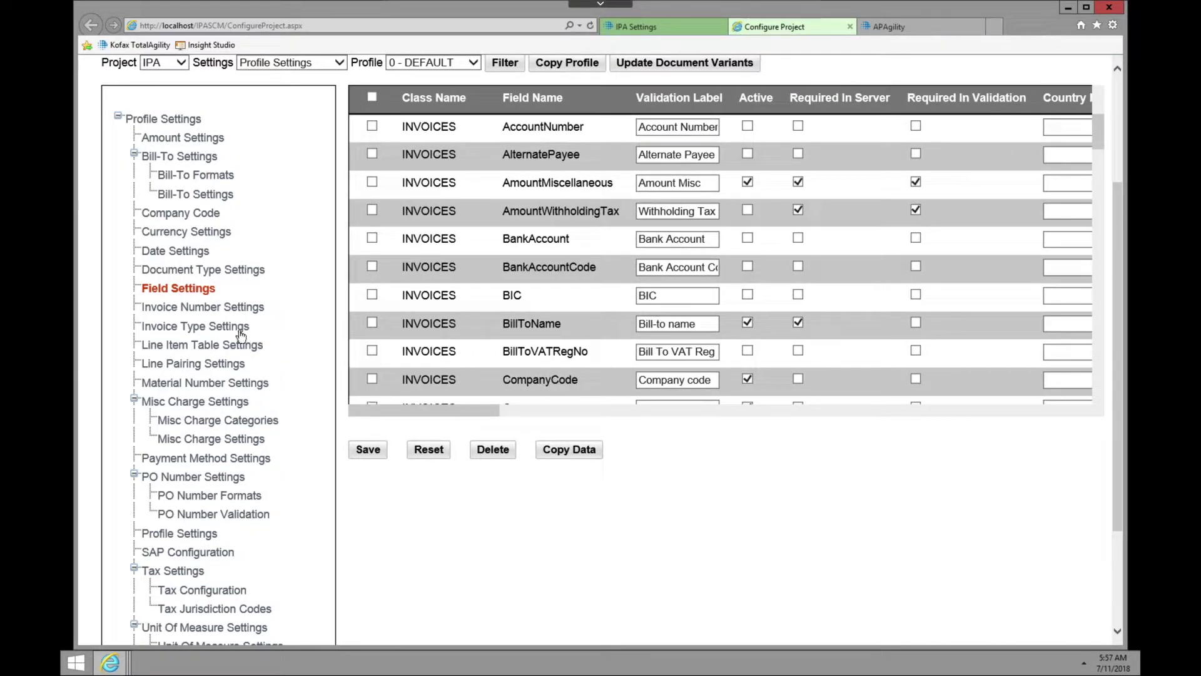
Browse Invoice Number, Line Item Table, Material Number and Line Pairing settings, reaching BW_POLINES_DATA
{"action": "left_click", "coordinate": [226, 308]}
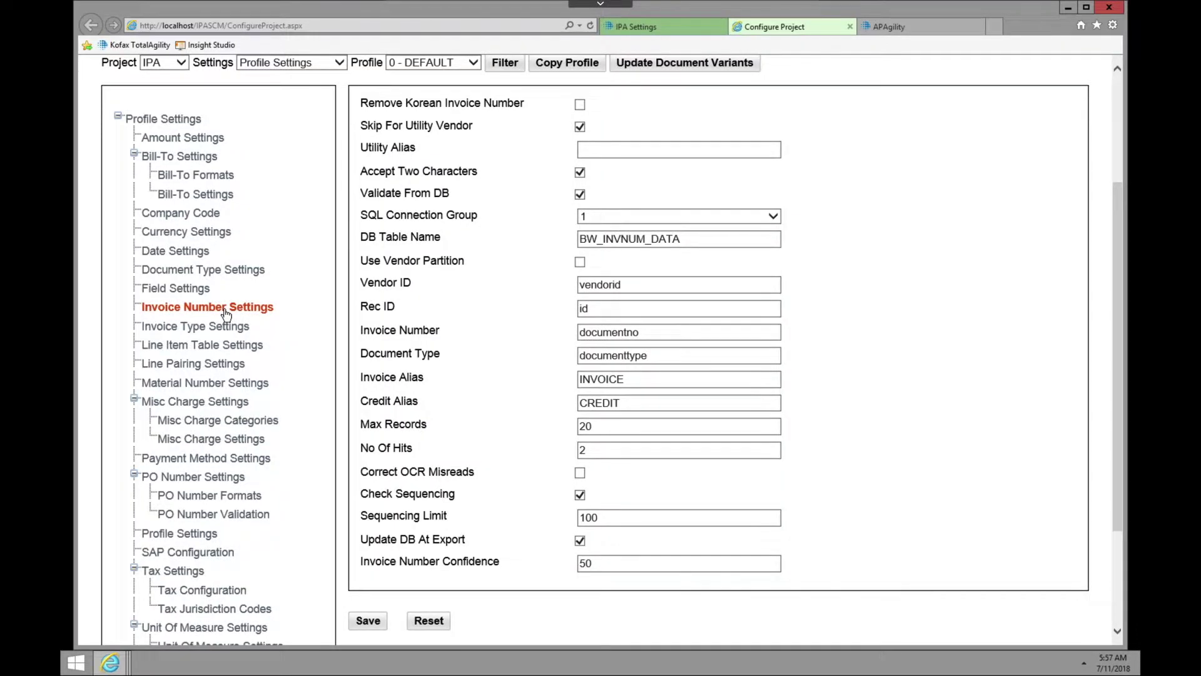
{"action": "left_click", "coordinate": [206, 347]}
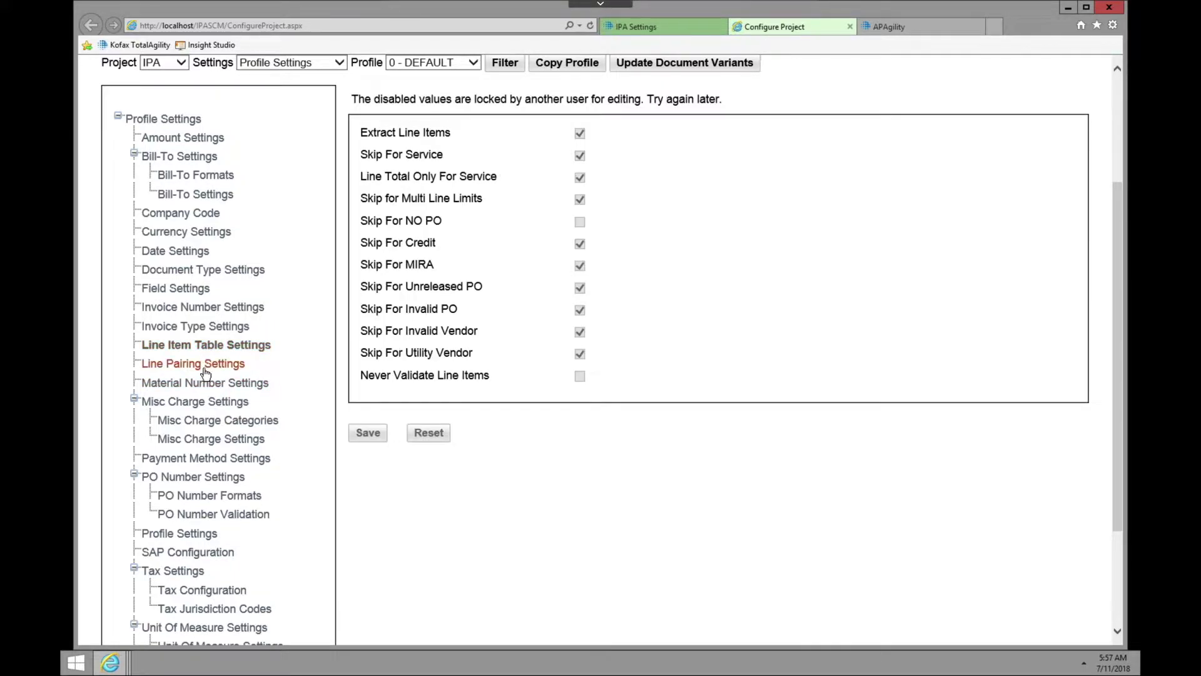
{"action": "left_click", "coordinate": [211, 384]}
{"action": "left_click", "coordinate": [206, 365]}
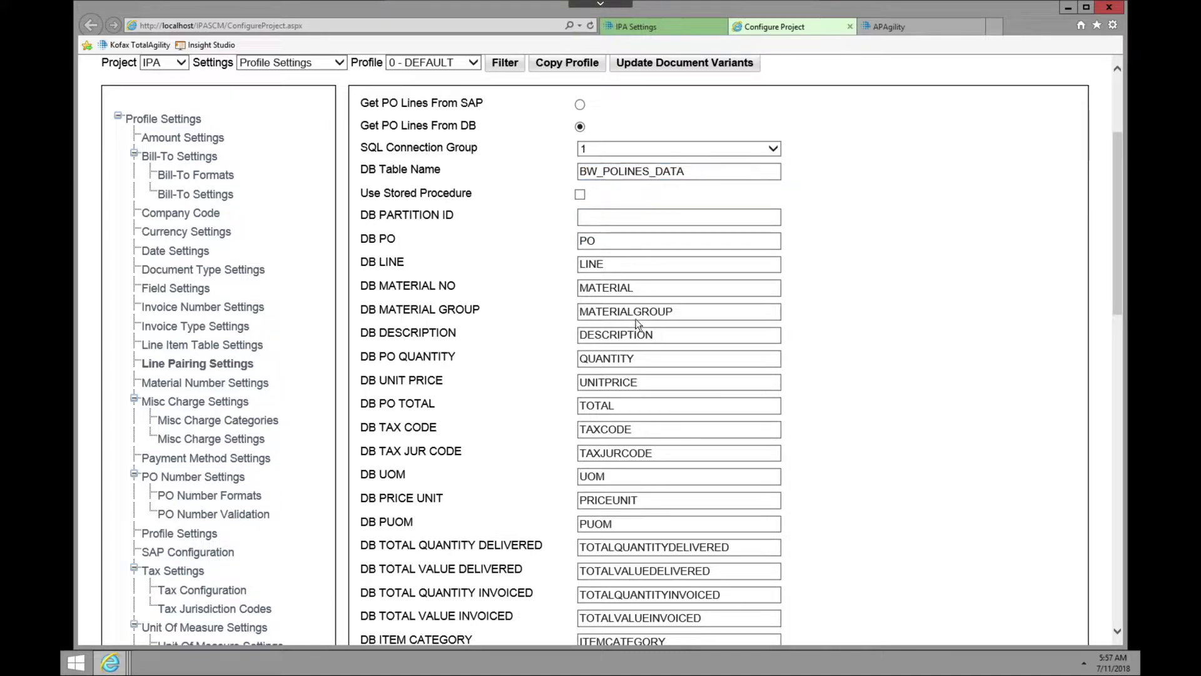
{"action": "left_click_drag", "start_coordinate": [1118, 201], "coordinate": [1107, 122]}
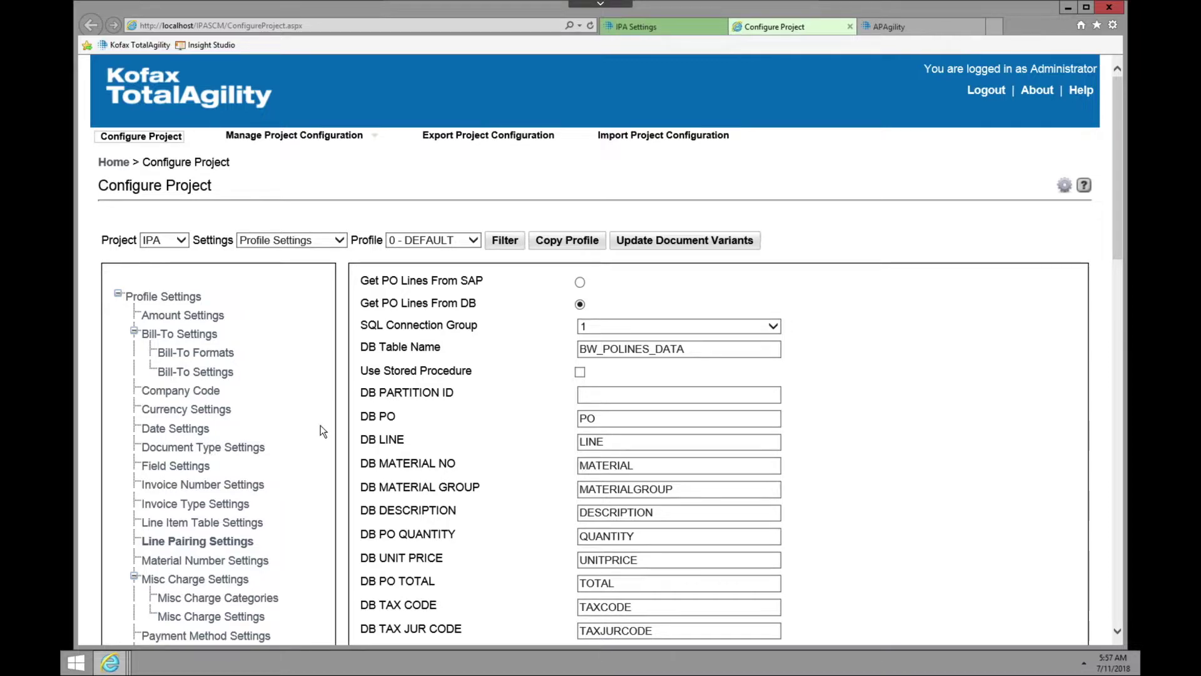
{"action": "scroll", "coordinate": [320, 427], "scroll_direction": "down", "scroll_amount": 2}
{"action": "scroll", "coordinate": [577, 264], "scroll_direction": "up", "scroll_amount": 2}
{"action": "scroll", "coordinate": [1016, 302], "scroll_direction": "down", "scroll_amount": 2}
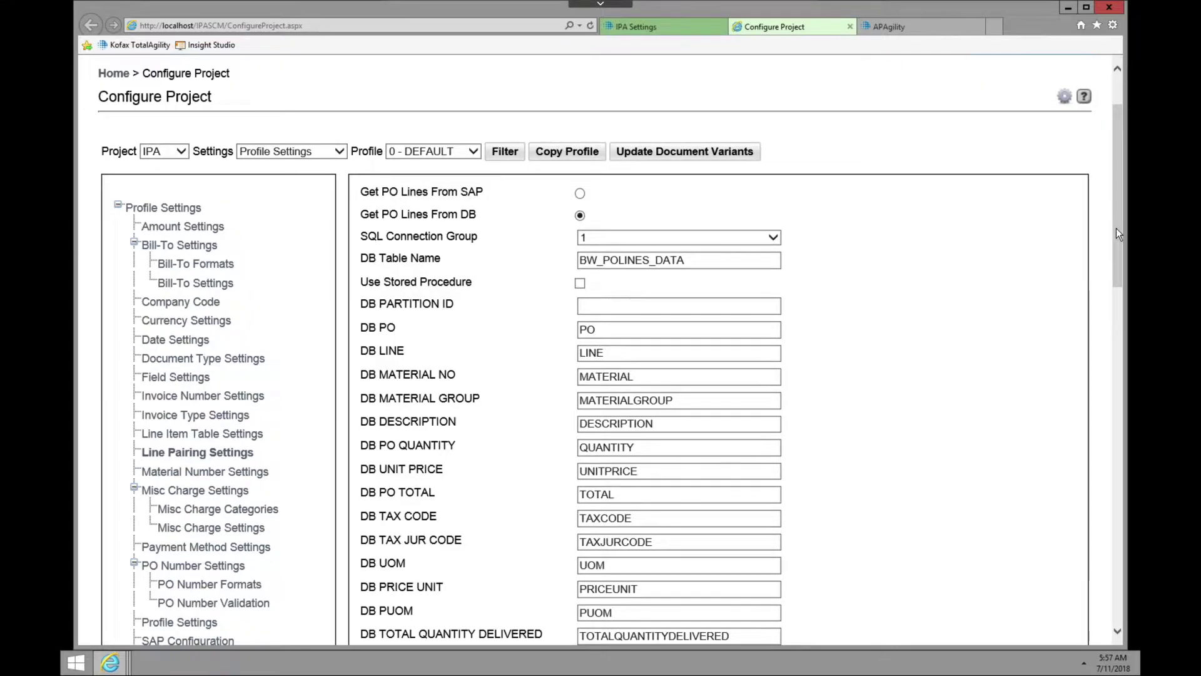
{"action": "left_click_drag", "start_coordinate": [1113, 240], "coordinate": [1100, 129]}
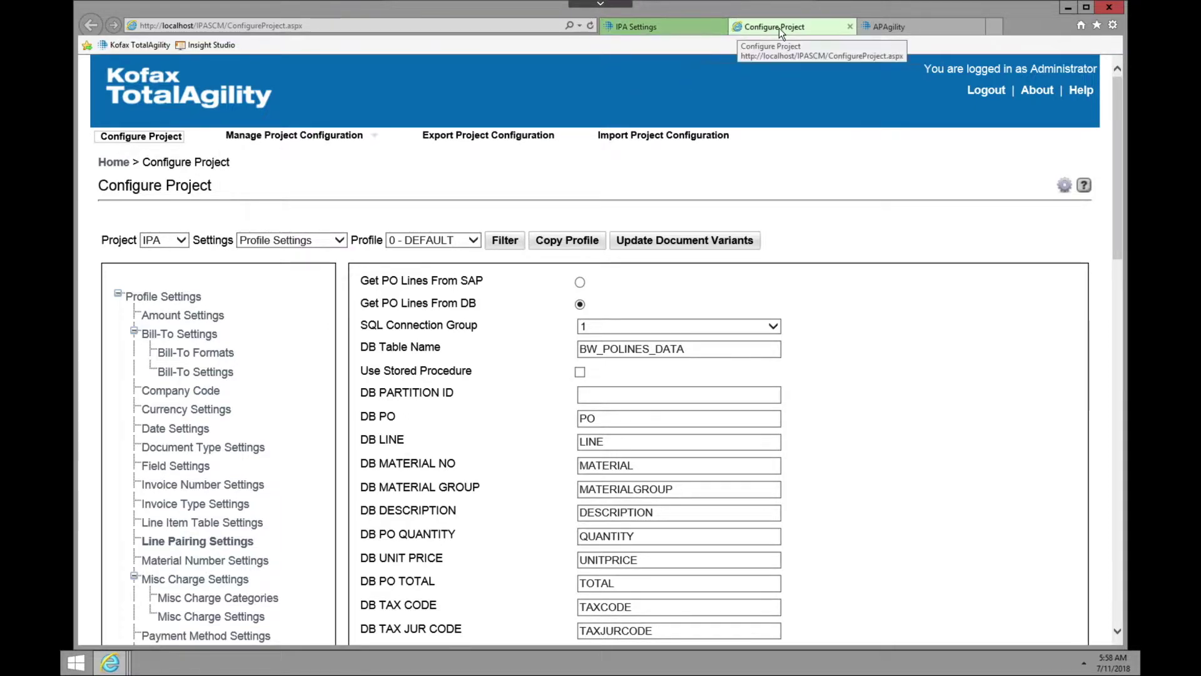
Return to the workspace tab and open the To Do Work Queue
{"action": "left_click", "coordinate": [689, 25]}
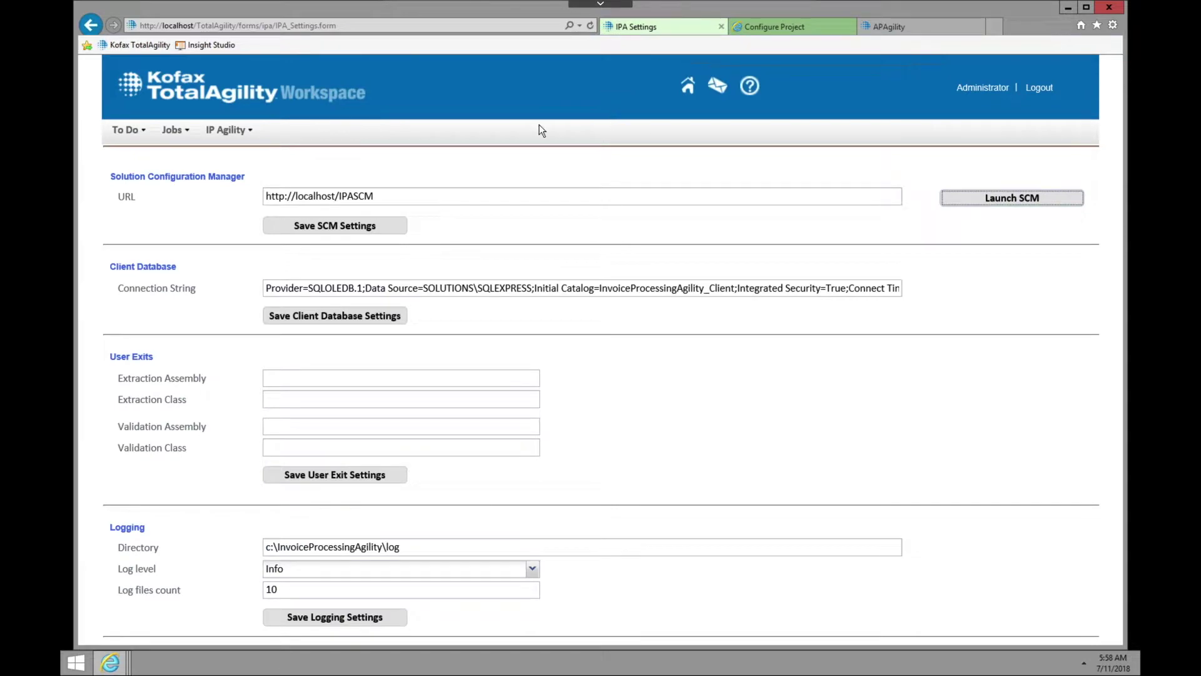
{"action": "left_click", "coordinate": [130, 132]}
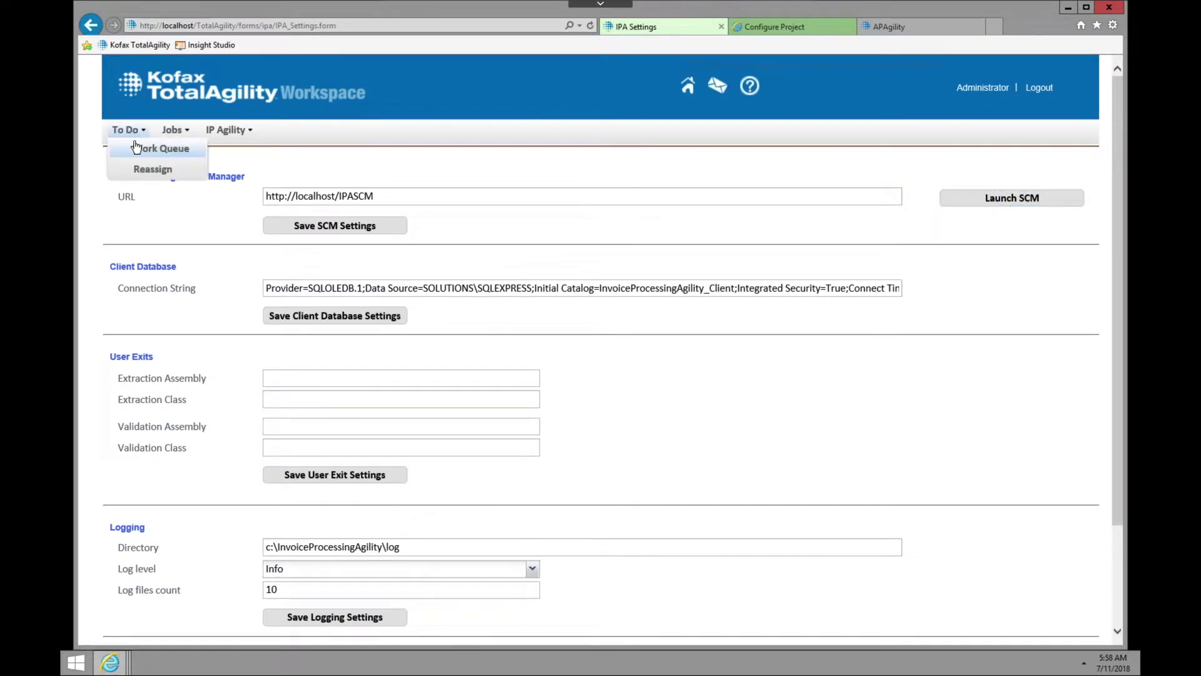
{"action": "left_click", "coordinate": [139, 150]}
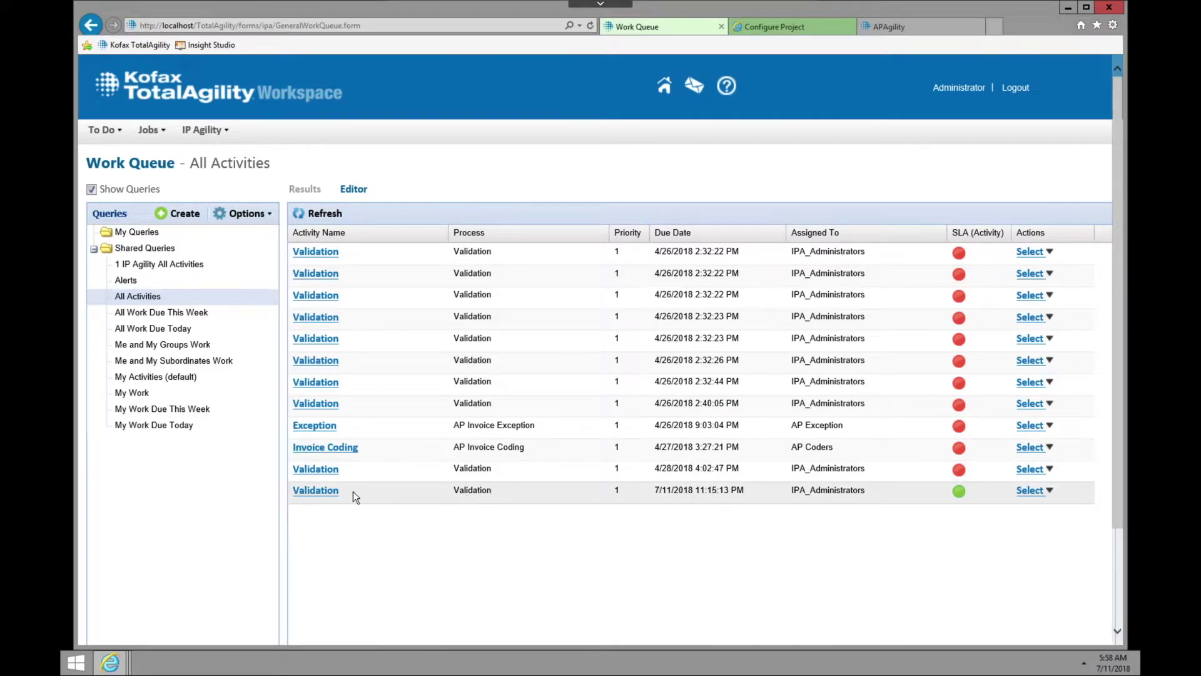
Open the Validation task due 7/11/2018 for the A1 Lighting invoice 309194
{"action": "left_click", "coordinate": [316, 491]}
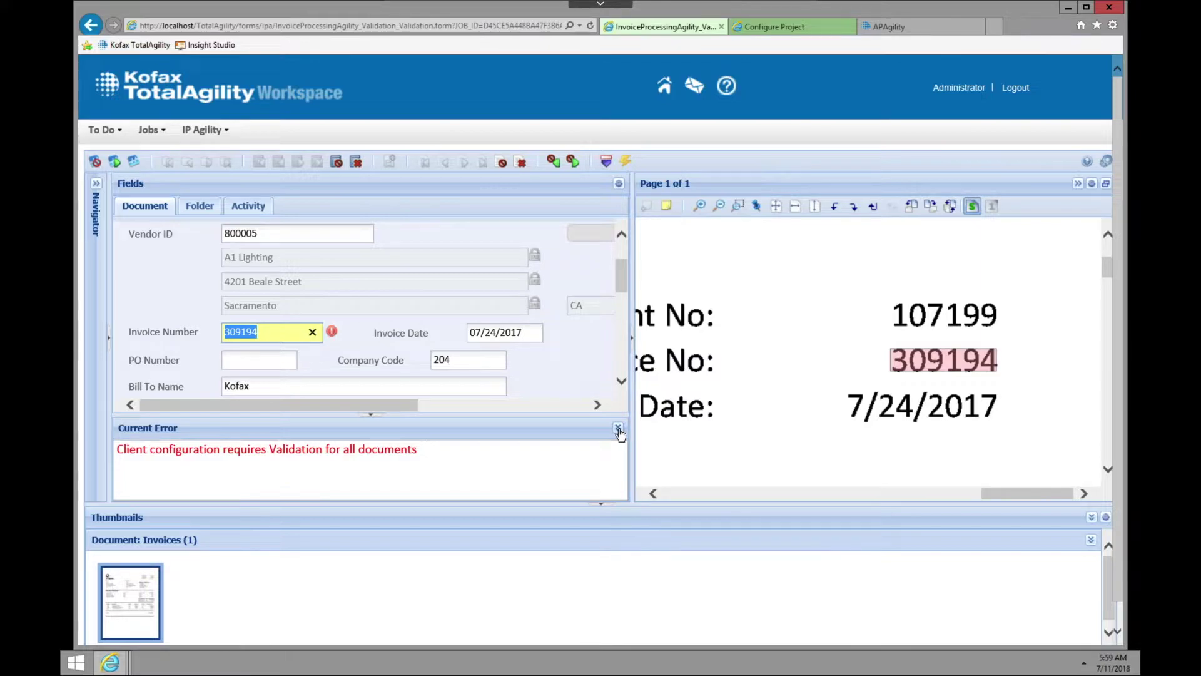
Collapse the Current Error panel and drag the splitter left to widen the invoice image
{"action": "left_click", "coordinate": [373, 416]}
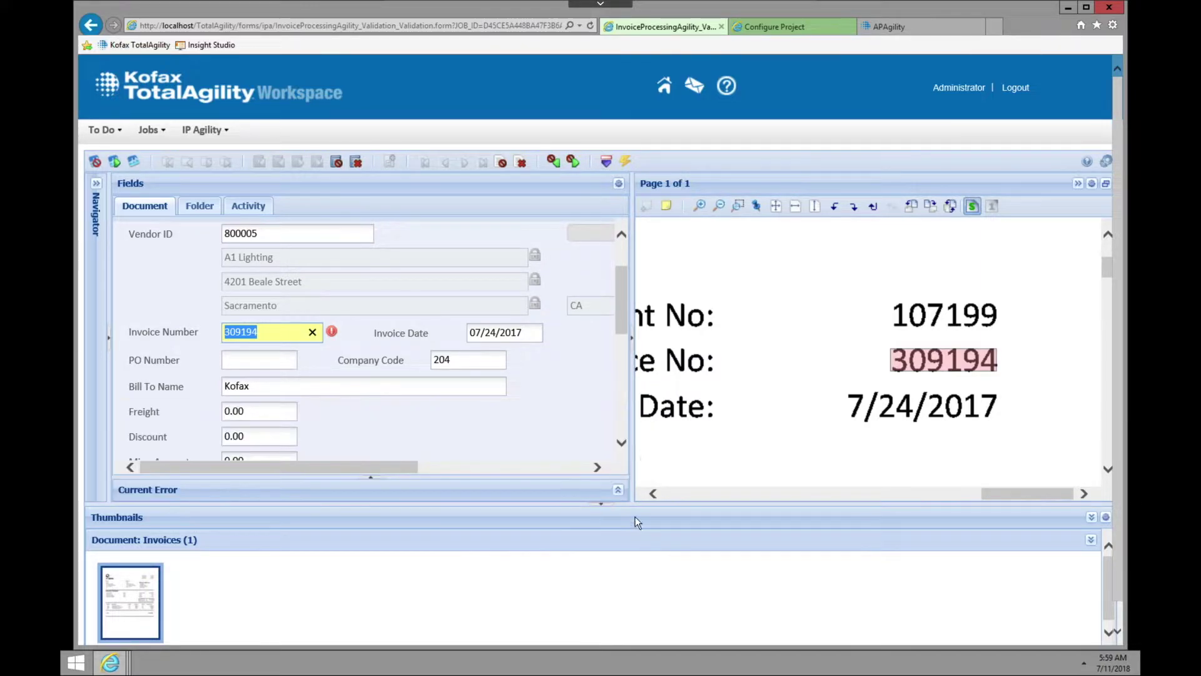
{"action": "left_click", "coordinate": [601, 502]}
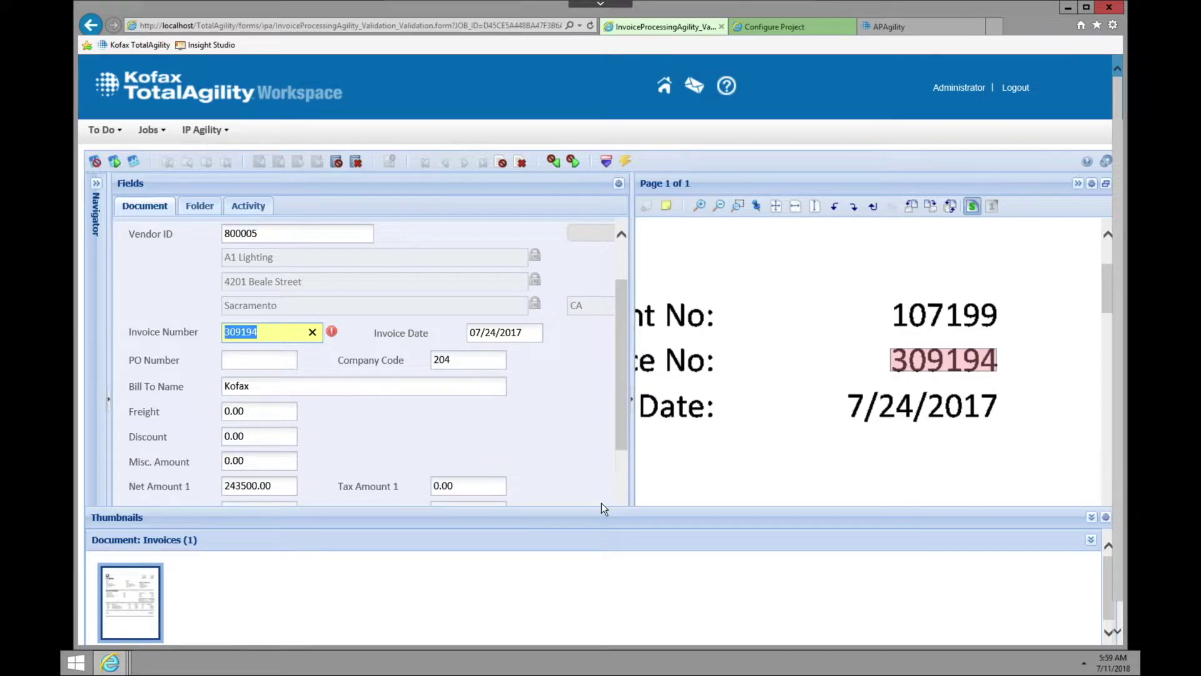
{"action": "left_click_drag", "start_coordinate": [617, 378], "coordinate": [605, 377]}
{"action": "left_click_drag", "start_coordinate": [596, 302], "coordinate": [592, 250]}
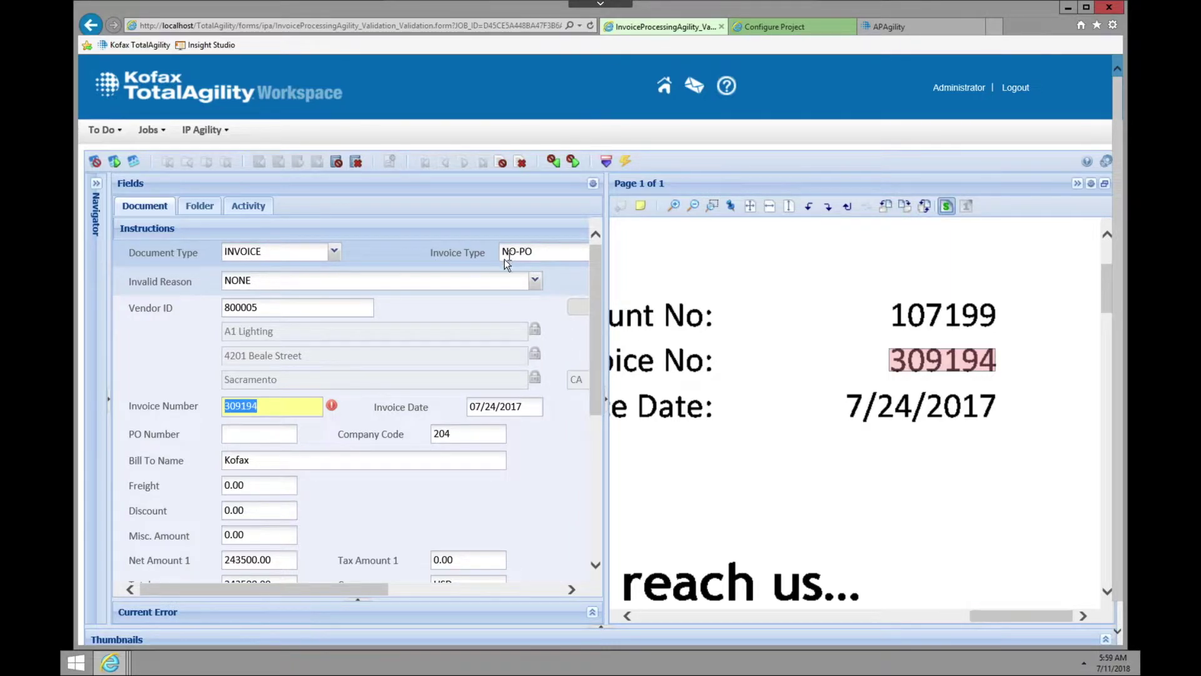
Review the Invalid Reason options, keeping it set to NONE
{"action": "left_click", "coordinate": [535, 281]}
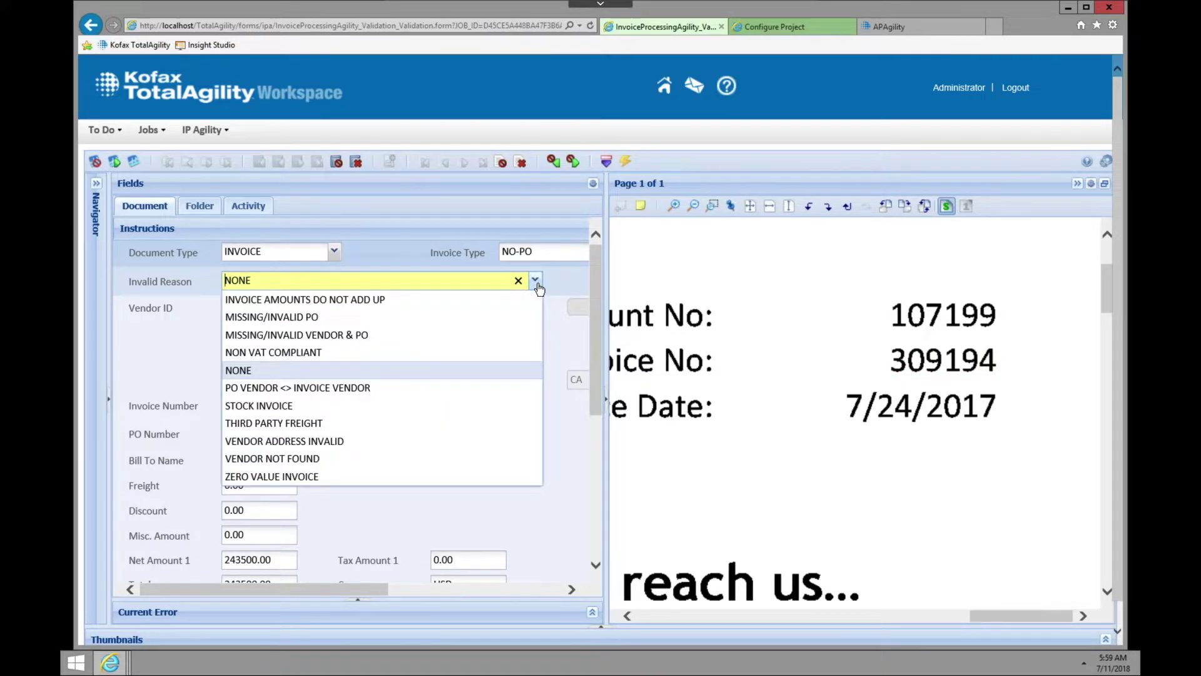
{"action": "left_click", "coordinate": [559, 282]}
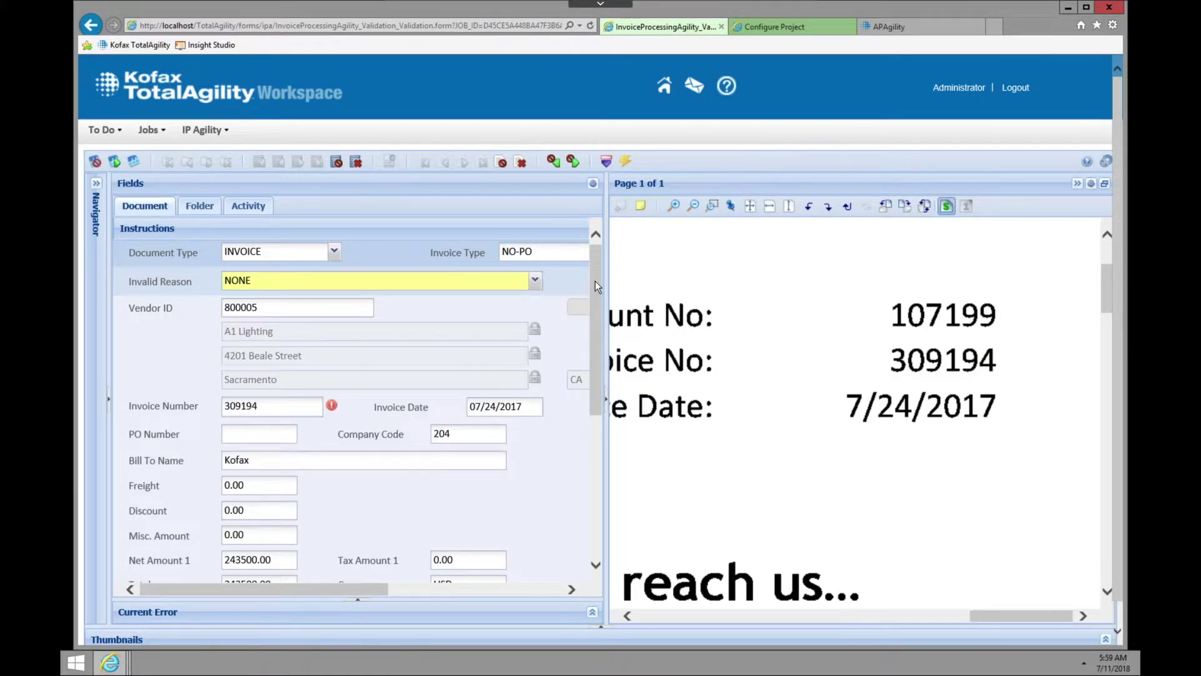
{"action": "left_click_drag", "start_coordinate": [594, 282], "coordinate": [594, 296]}
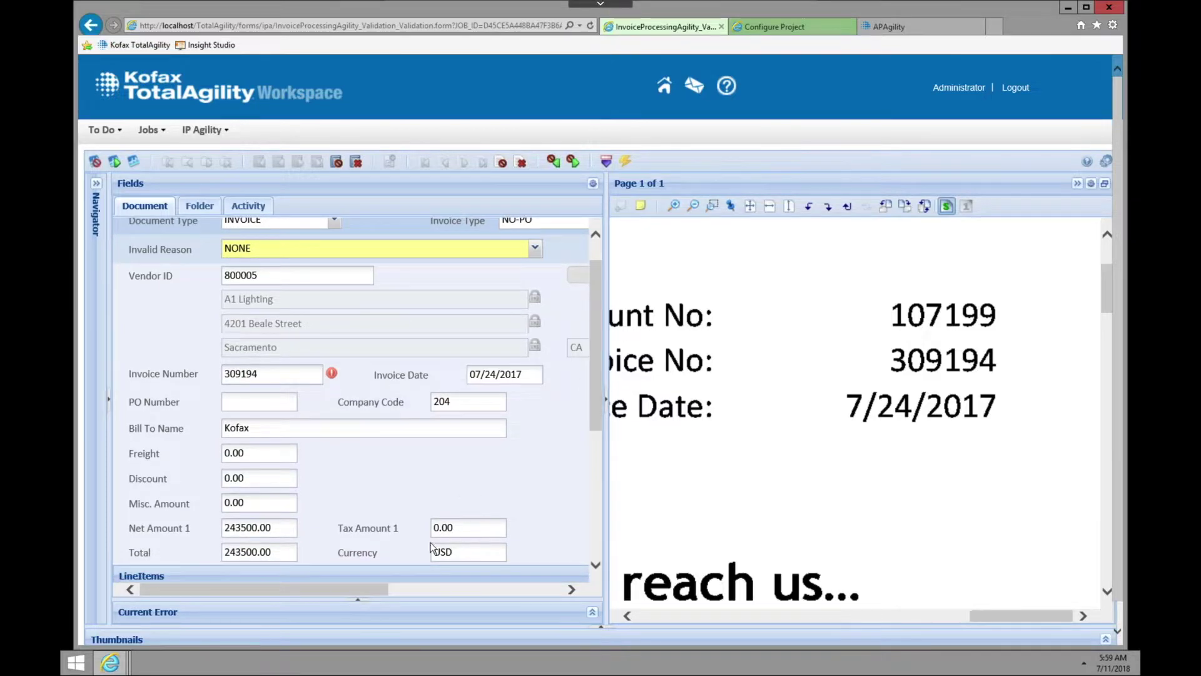
{"action": "left_click_drag", "start_coordinate": [342, 591], "coordinate": [320, 513]}
Fit the invoice to full width and find the flagged invoice number 309194 on the document
{"action": "left_click", "coordinate": [770, 207]}
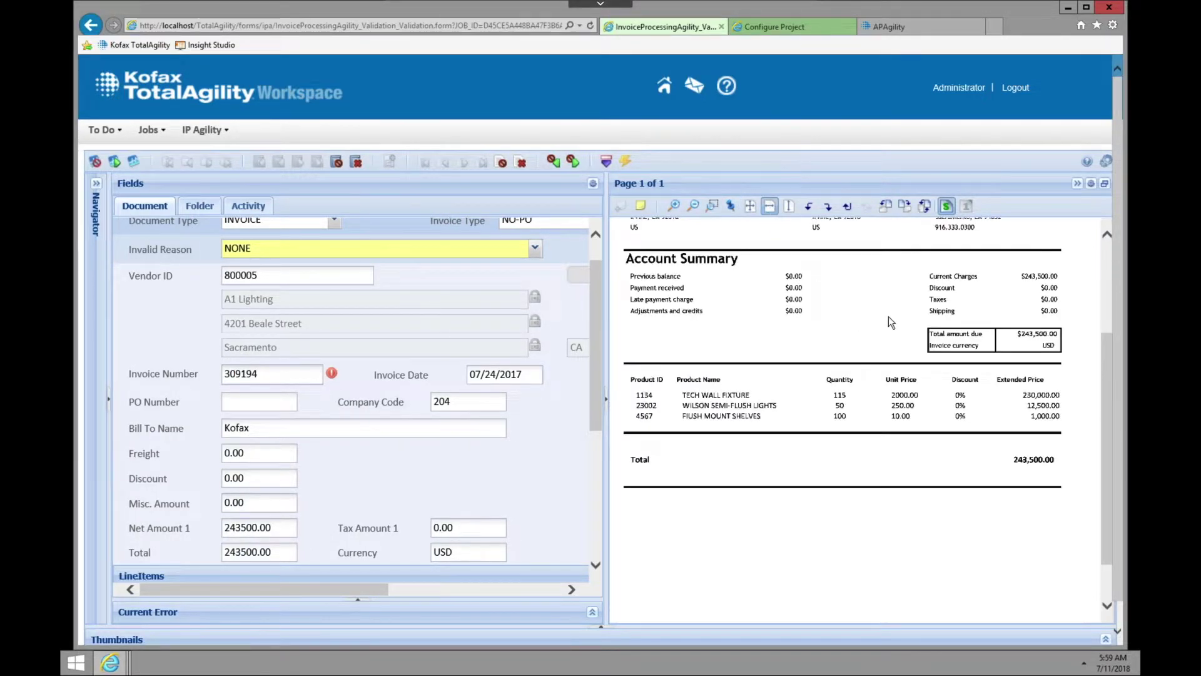
{"action": "left_click_drag", "start_coordinate": [1108, 353], "coordinate": [1099, 262]}
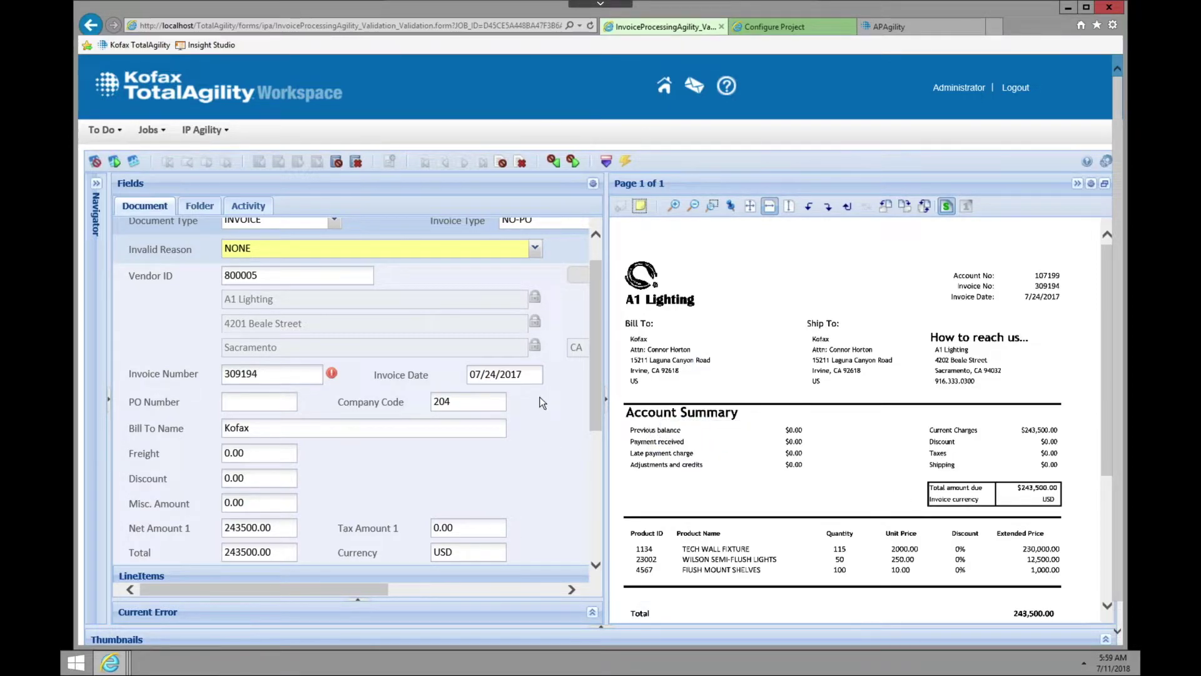
{"action": "left_click", "coordinate": [269, 374]}
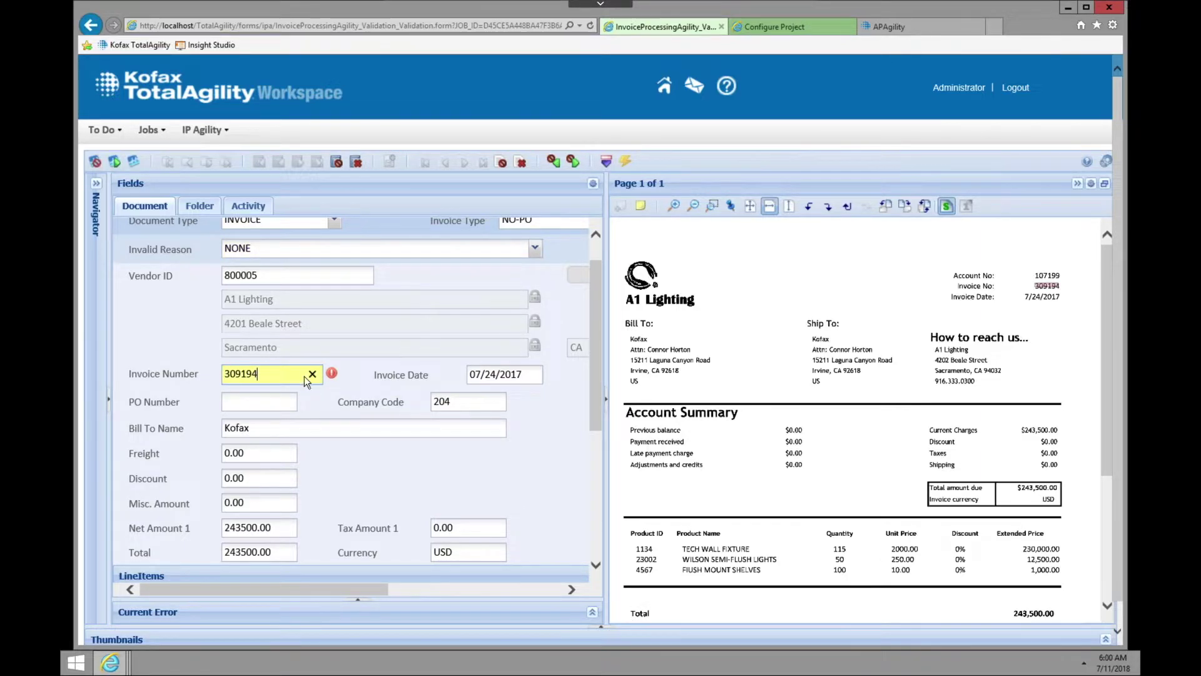
{"action": "mouse_move", "coordinate": [271, 375]}
Review line items 1134, 23002 and 4567, then return to the Invoice Number field
{"action": "left_click_drag", "start_coordinate": [593, 373], "coordinate": [590, 441]}
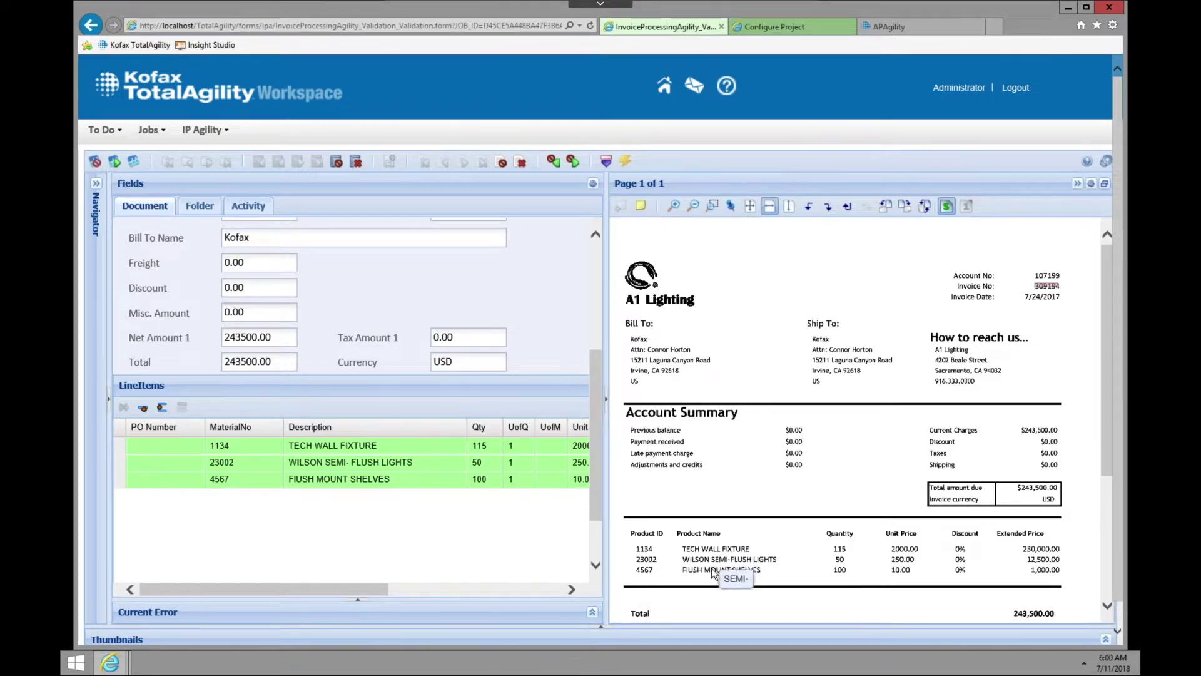
{"action": "left_click_drag", "start_coordinate": [596, 468], "coordinate": [599, 347]}
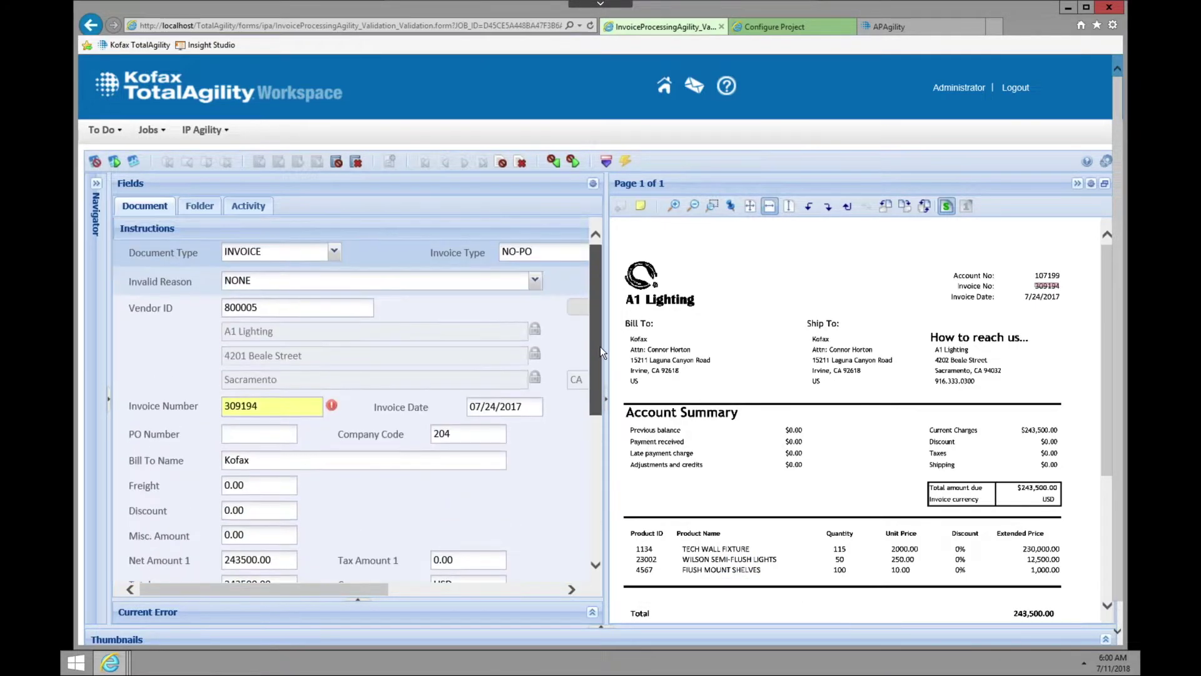
{"action": "left_click", "coordinate": [275, 408]}
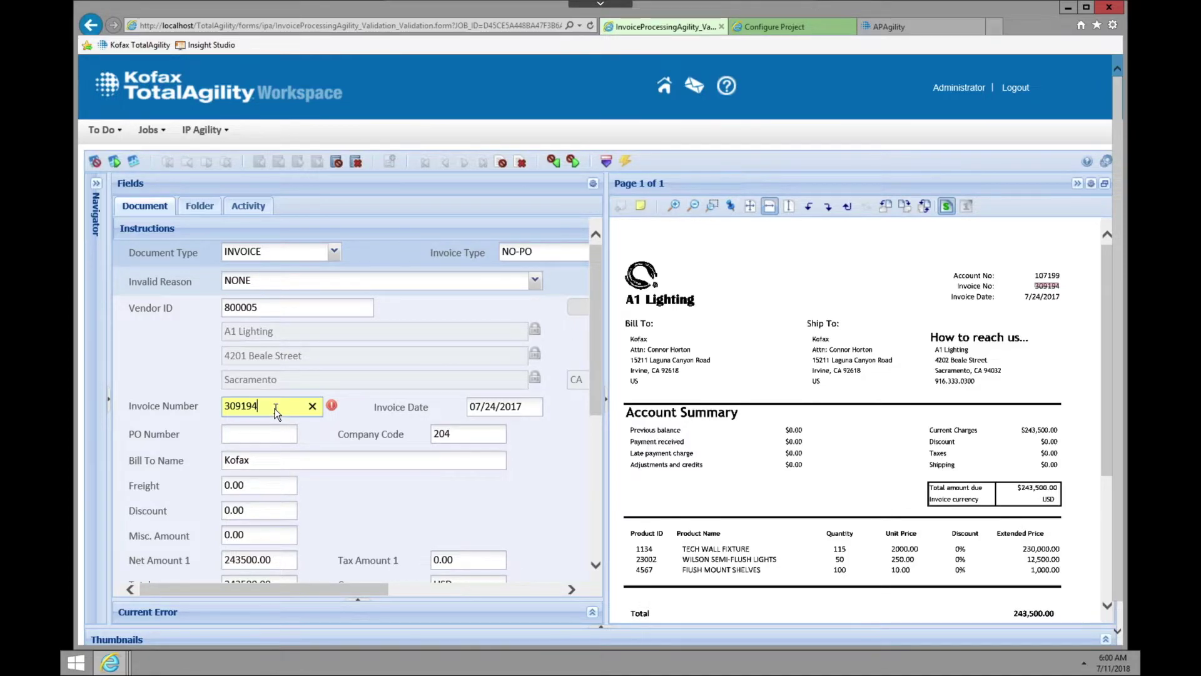
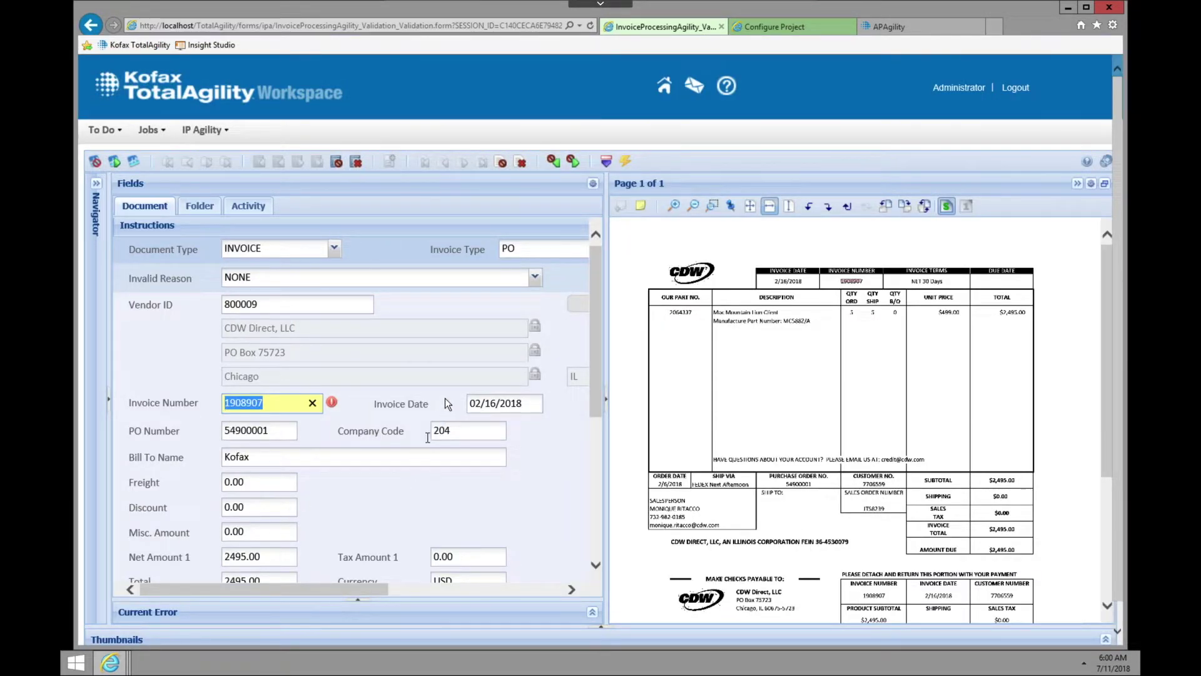
Review the CDW Direct header and its Mac Mountain Lion Client line (5 × 499.00), then submit for completion
{"action": "mouse_move", "coordinate": [306, 403]}
{"action": "mouse_move", "coordinate": [596, 331]}
{"action": "left_mouse_down"}
{"action": "mouse_move", "coordinate": [595, 343]}
{"action": "mouse_move", "coordinate": [591, 324]}
{"action": "left_mouse_up"}
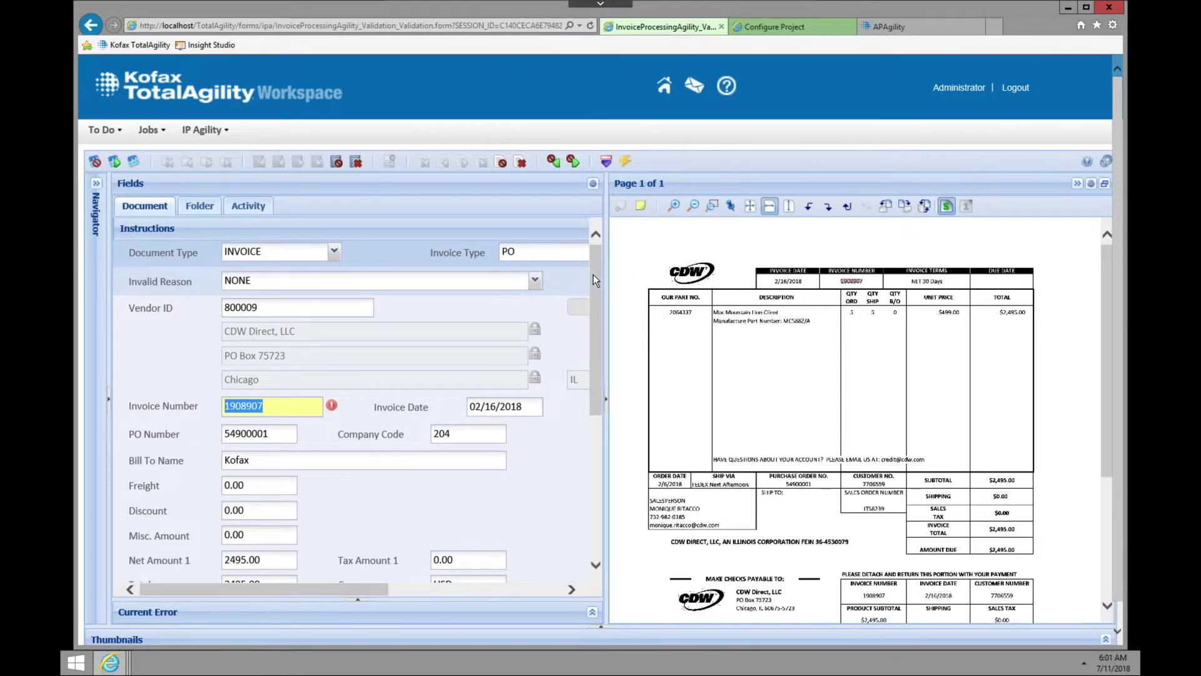
{"action": "left_click_drag", "start_coordinate": [596, 304], "coordinate": [596, 376]}
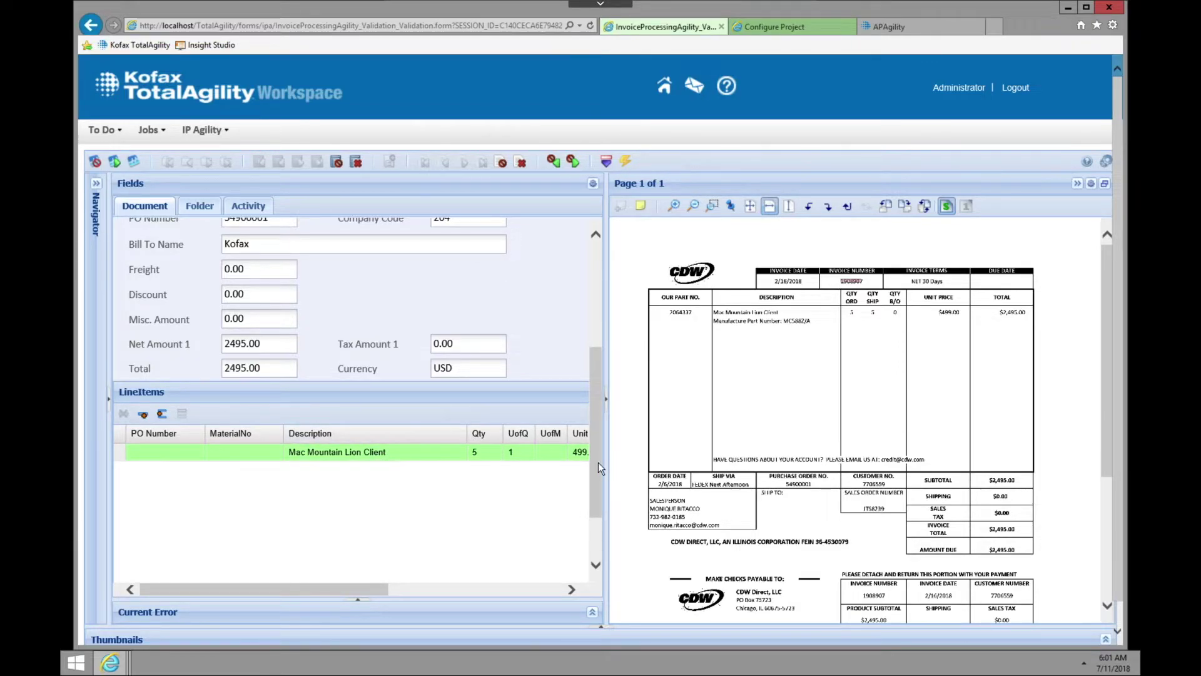
{"action": "left_click_drag", "start_coordinate": [358, 587], "coordinate": [396, 585]}
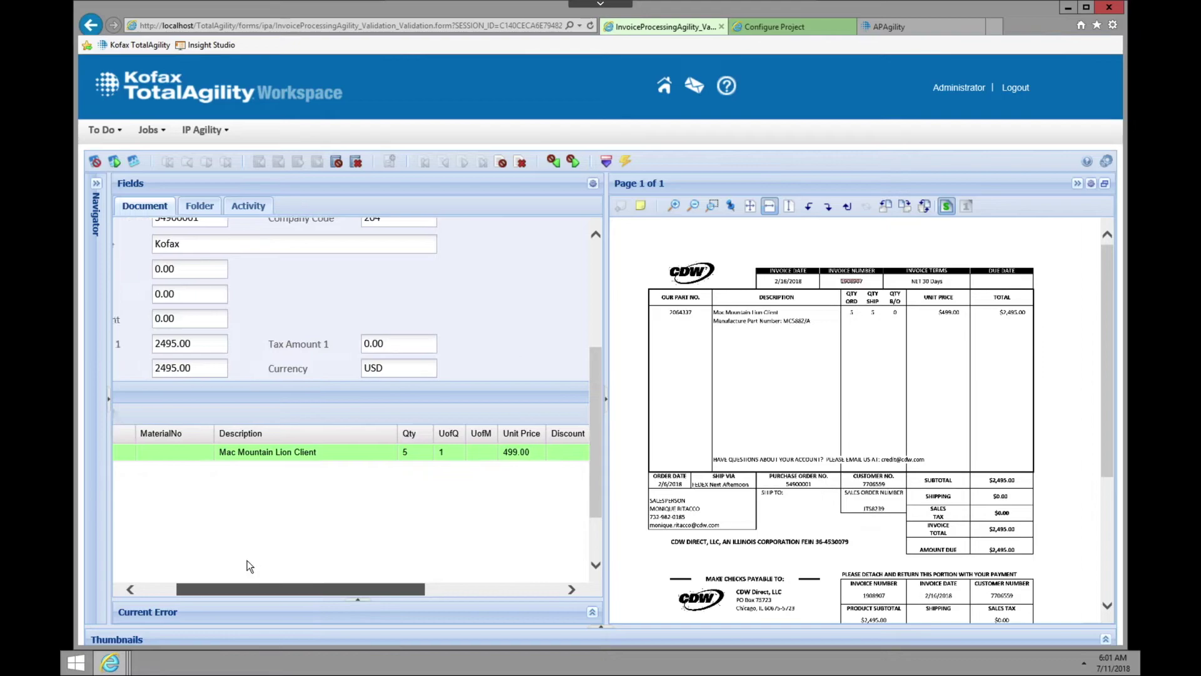
{"action": "left_click_drag", "start_coordinate": [595, 388], "coordinate": [595, 259]}
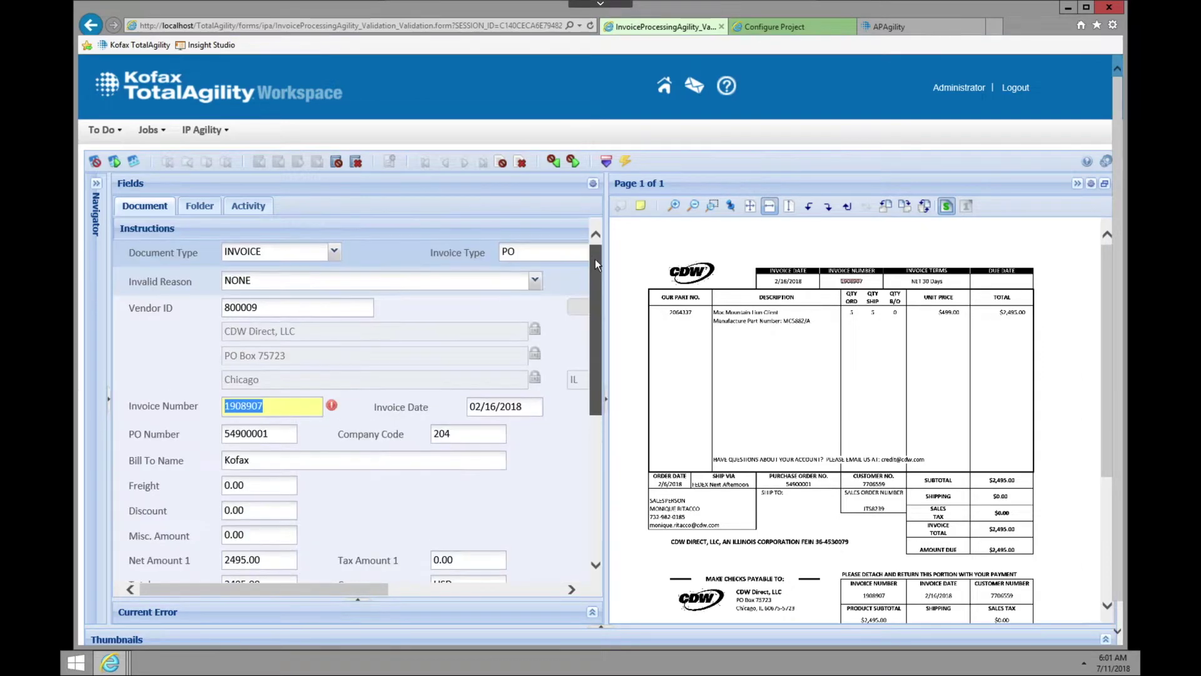
{"action": "left_click", "coordinate": [278, 407]}
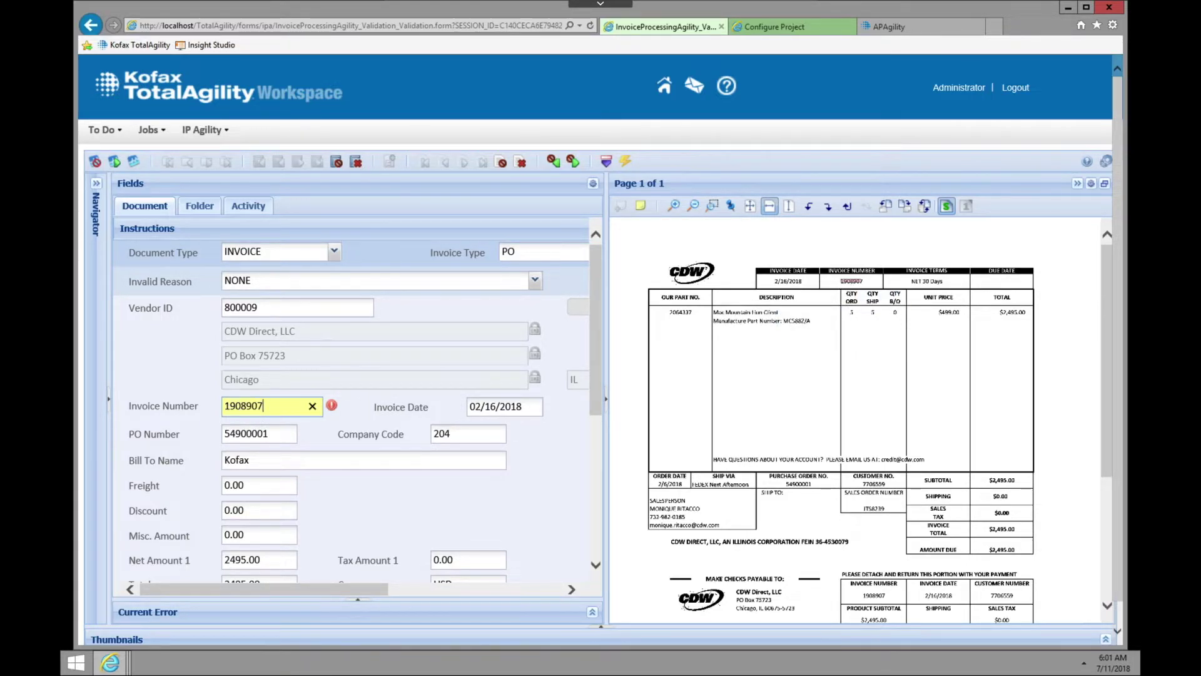
{"action": "key", "text": "Return"}
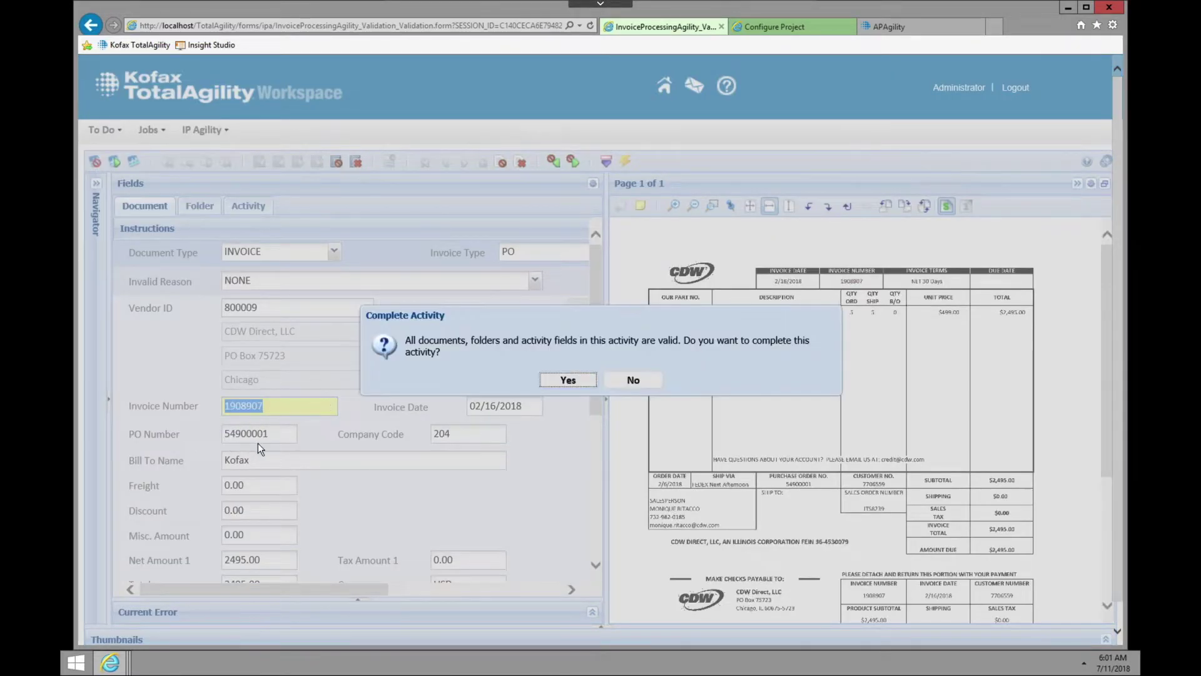
Confirm the CDW Direct completion, then submit and confirm the Vector Laboratories invoice
{"action": "left_click", "coordinate": [568, 381]}
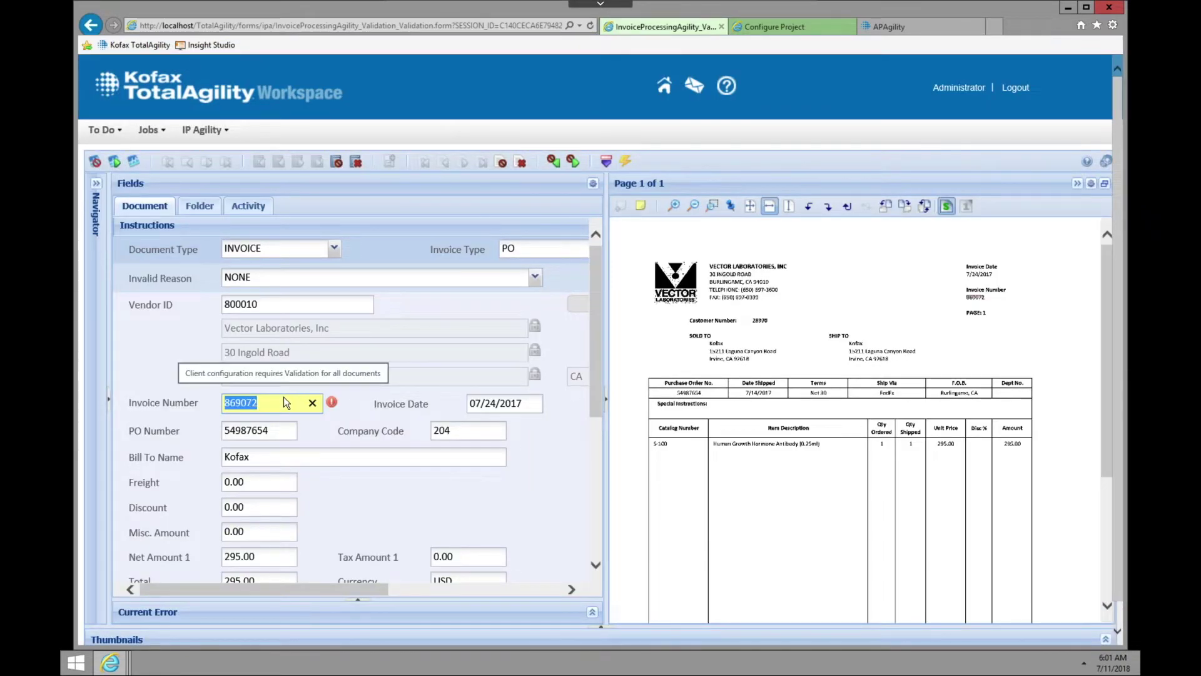
{"action": "left_click_drag", "start_coordinate": [595, 299], "coordinate": [572, 232]}
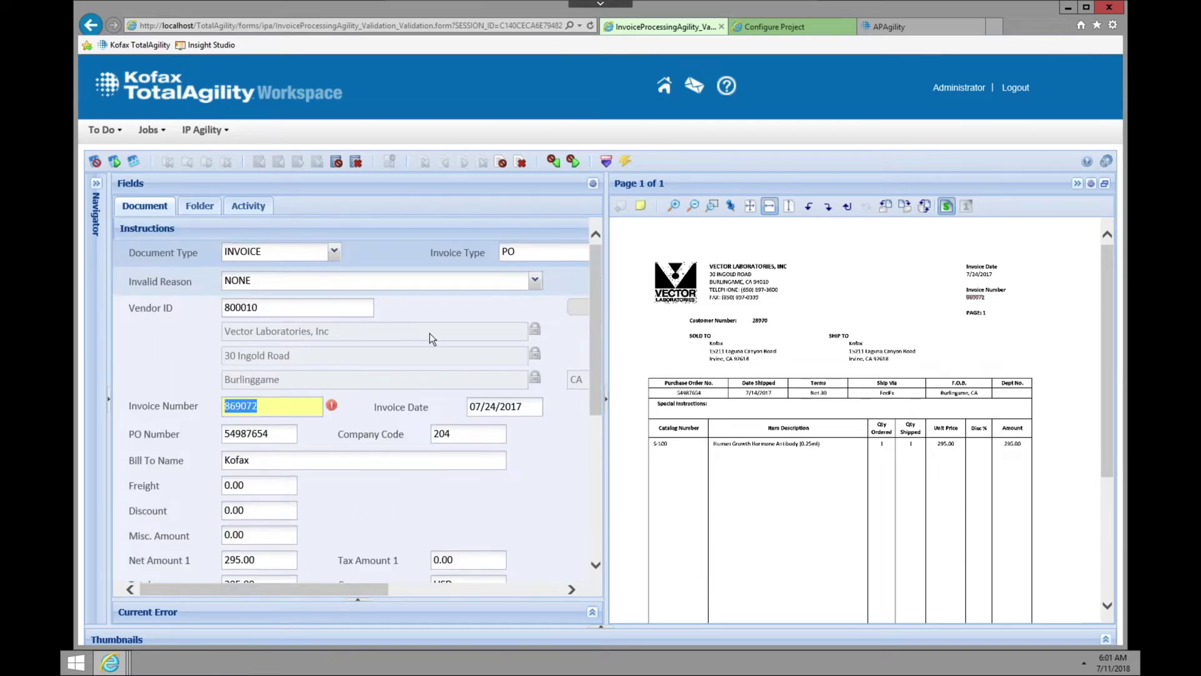
{"action": "left_click", "coordinate": [271, 408]}
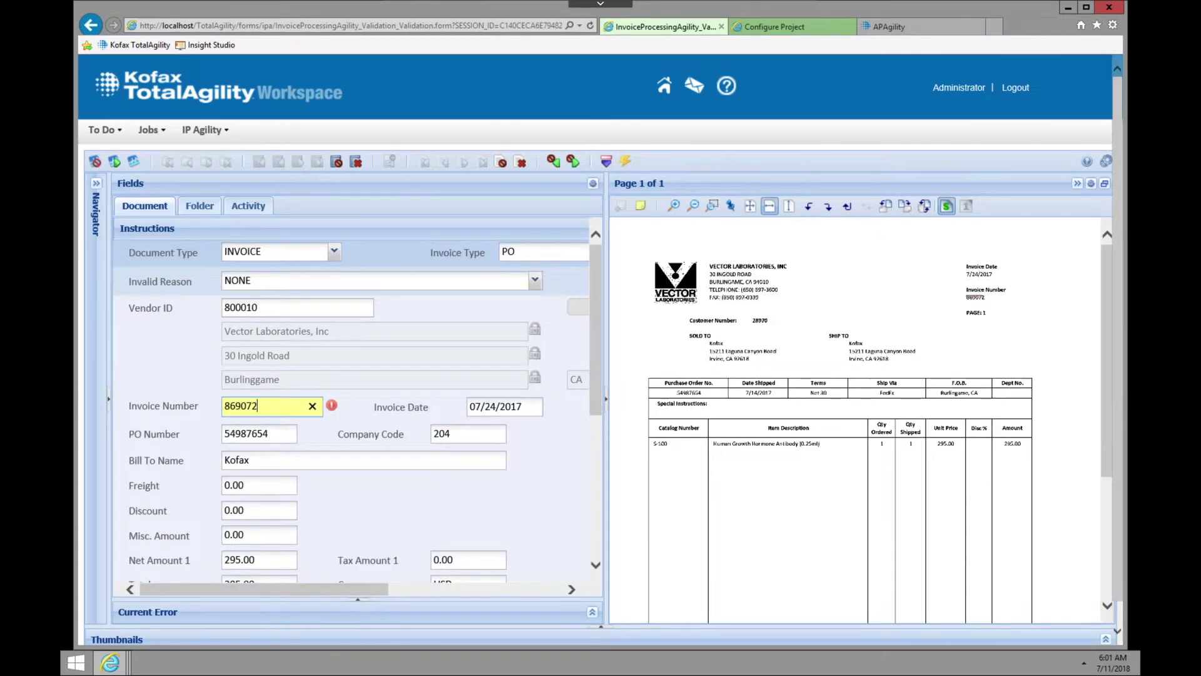
{"action": "key", "text": "Return"}
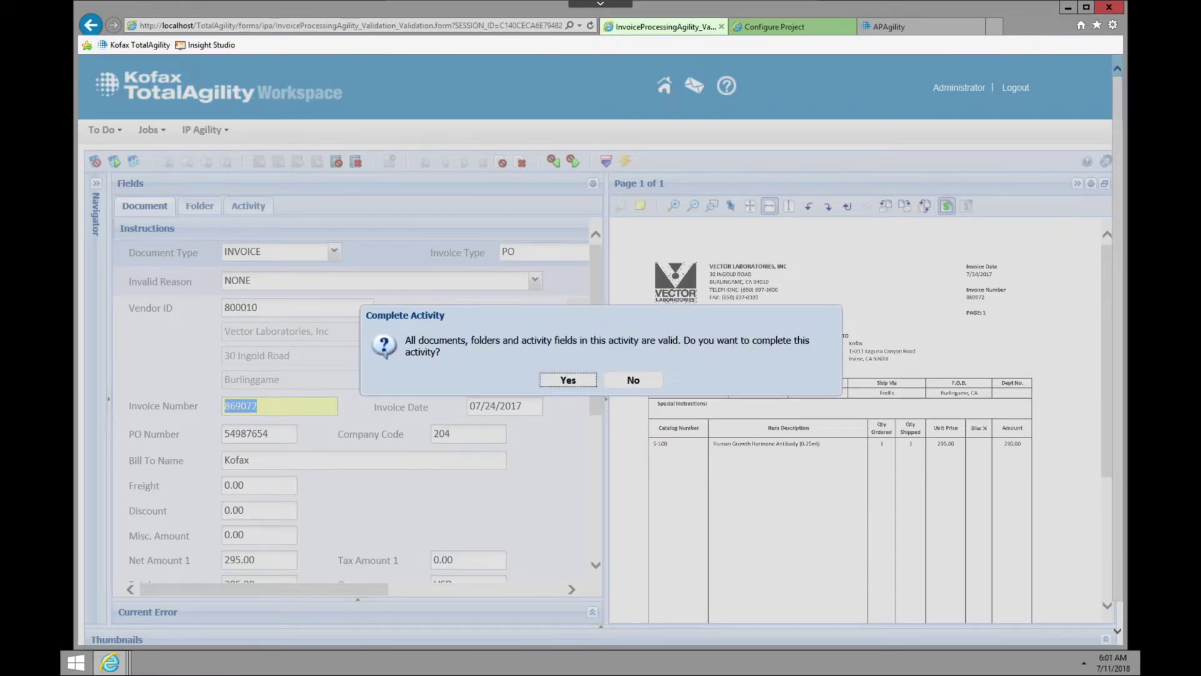
{"action": "key", "text": "Return"}
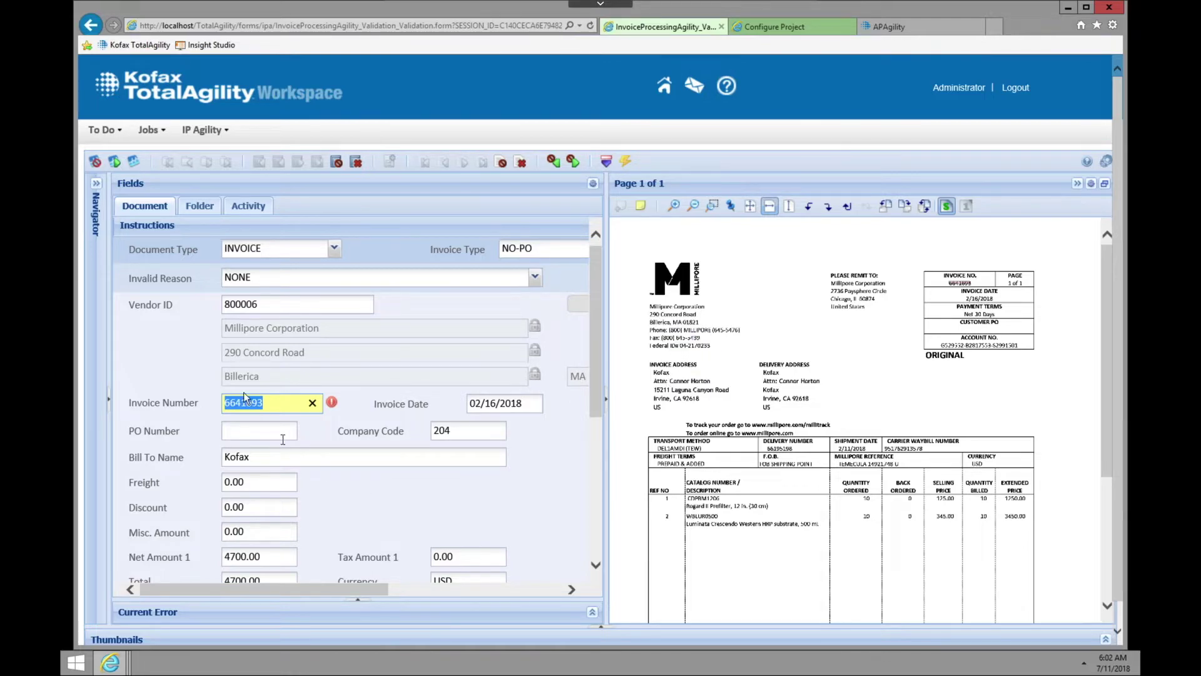
Replace the Millipore invoice's Bill To Name with Kofax captured from the invoice image
{"action": "left_click", "coordinate": [283, 456]}
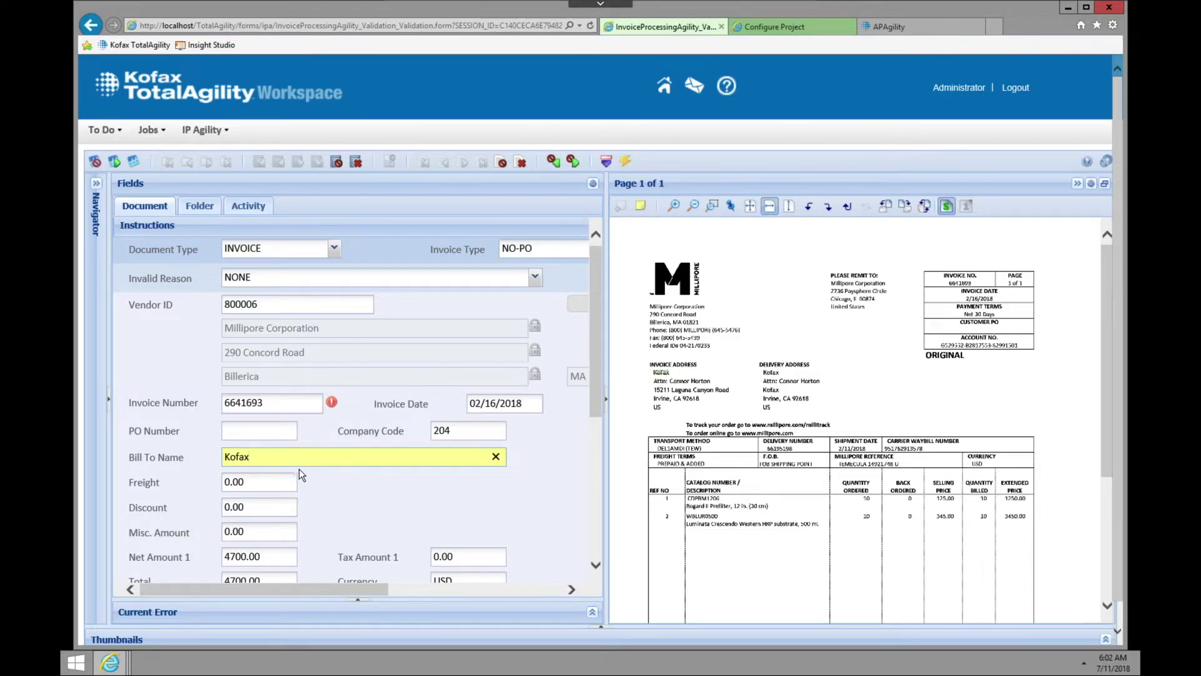
{"action": "left_click_drag", "start_coordinate": [269, 459], "coordinate": [230, 458]}
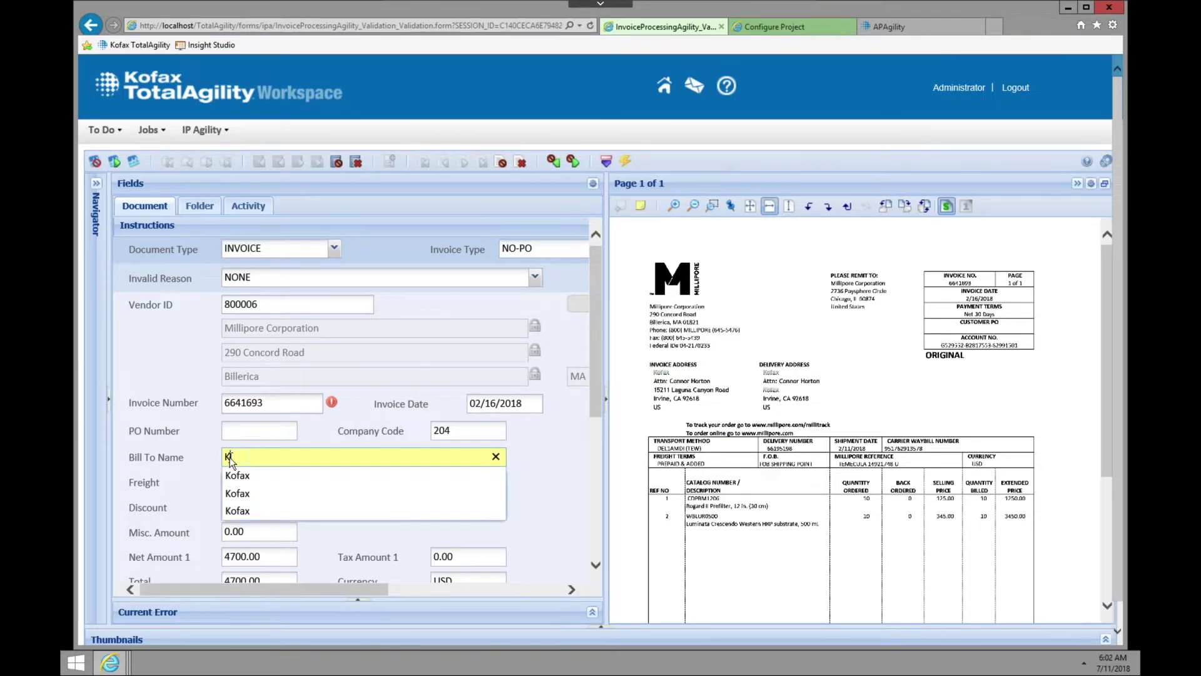
{"action": "left_click_drag", "start_coordinate": [646, 307], "coordinate": [710, 311]}
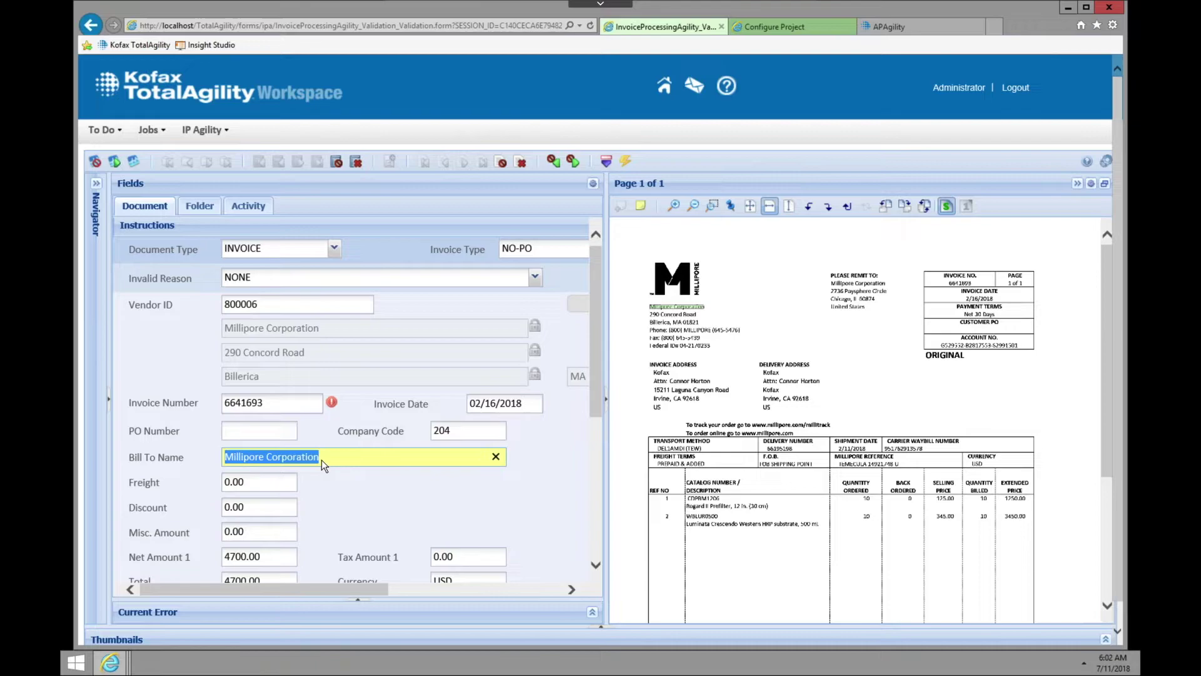
{"action": "key", "text": "BackSpace"}
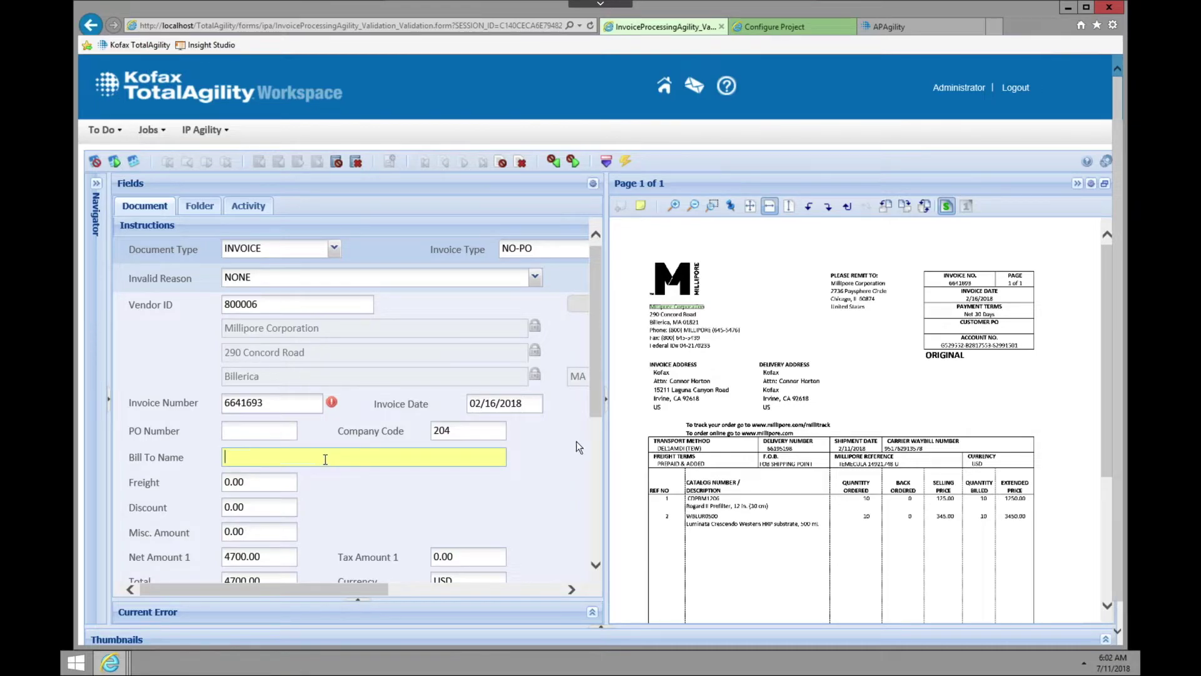
{"action": "left_click", "coordinate": [666, 374]}
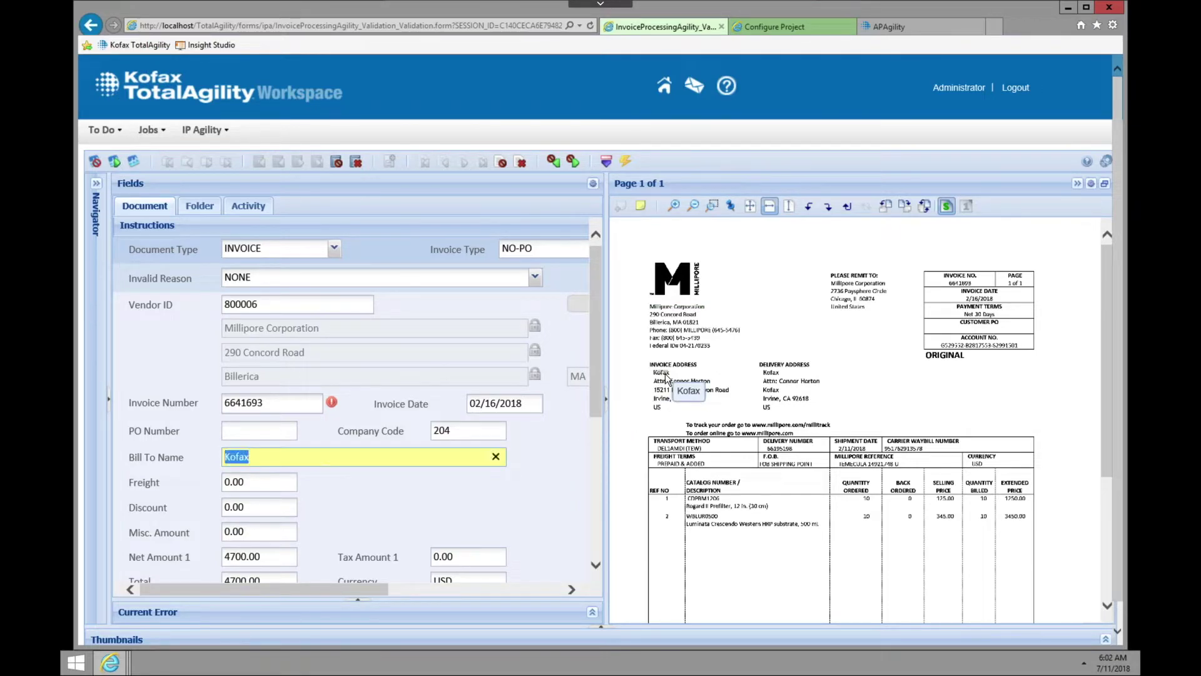
{"action": "left_click", "coordinate": [284, 410]}
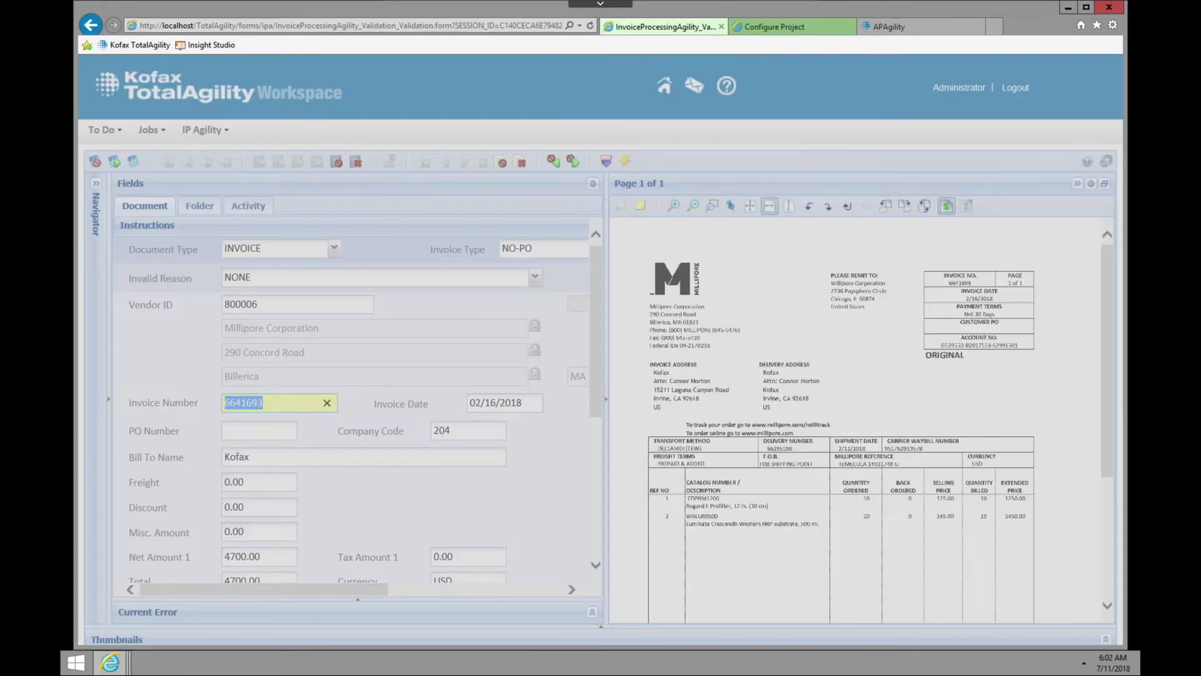
Confirm completion of the Millipore, Dell, Staples and A1 Lighting invoice activities
{"action": "key", "text": "Return"}
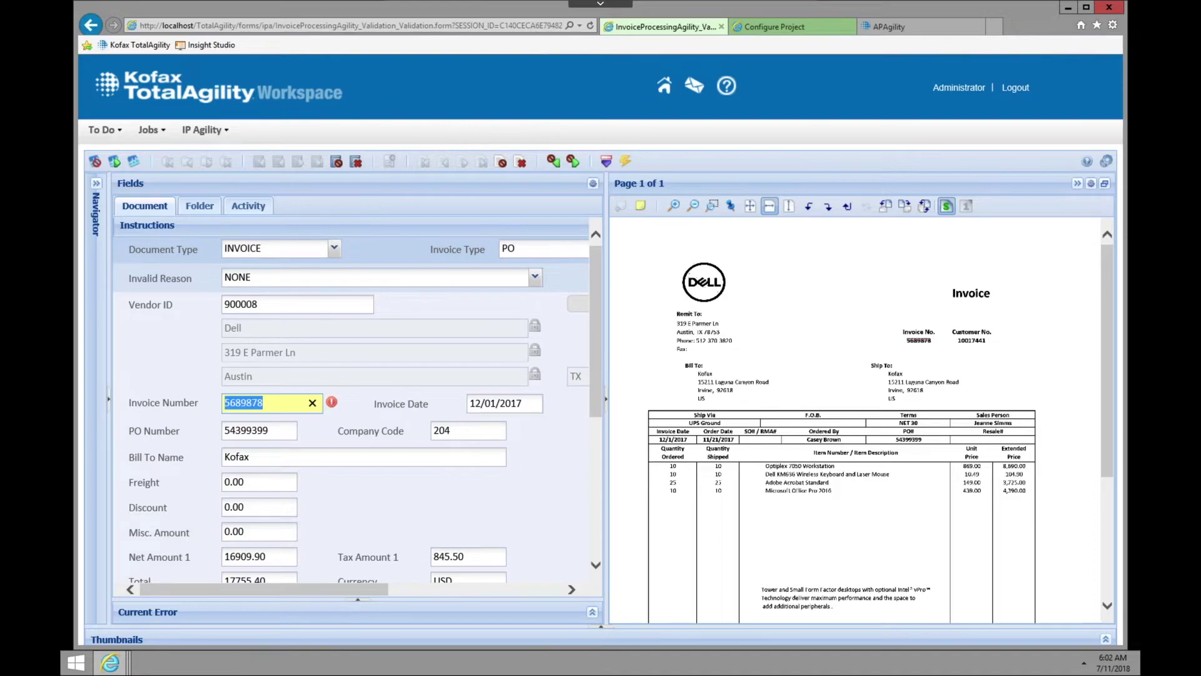
{"action": "key", "text": "Return"}
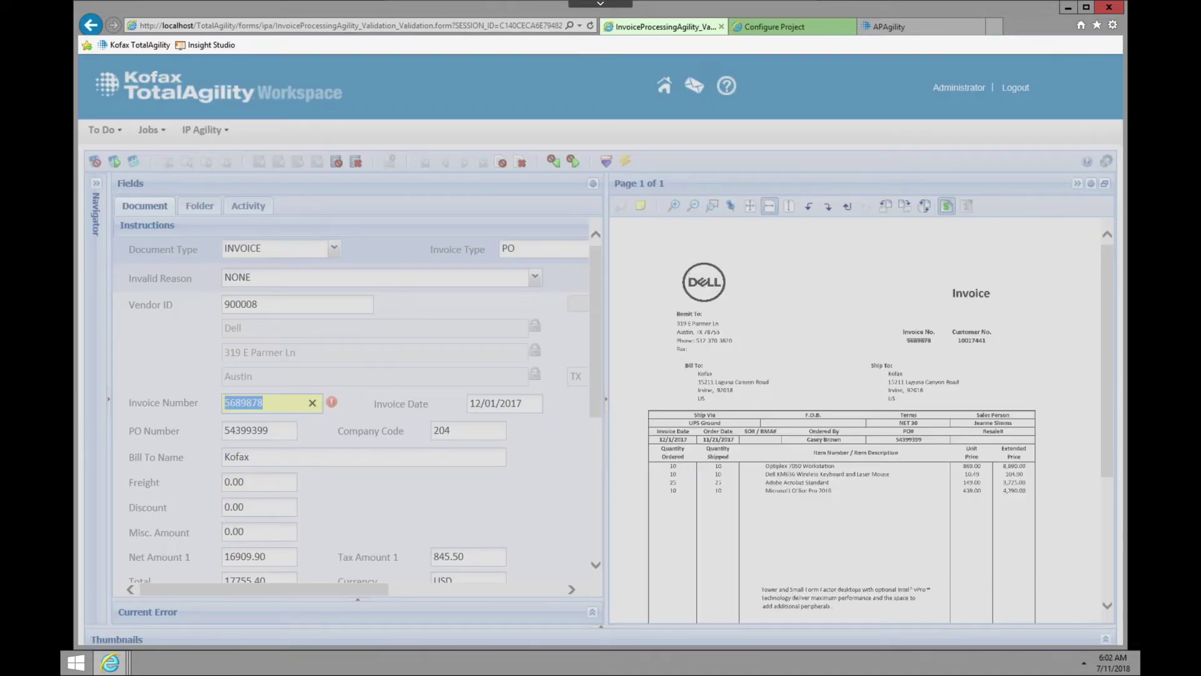
{"action": "key", "text": "Return"}
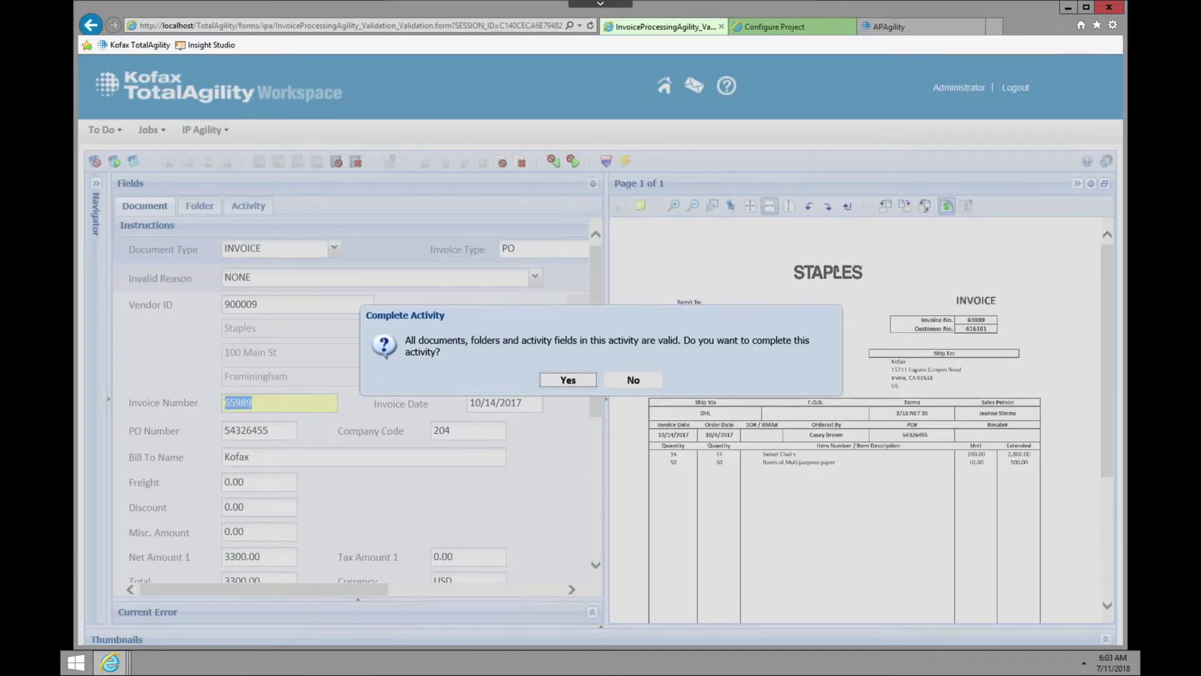
{"action": "key", "text": "Return"}
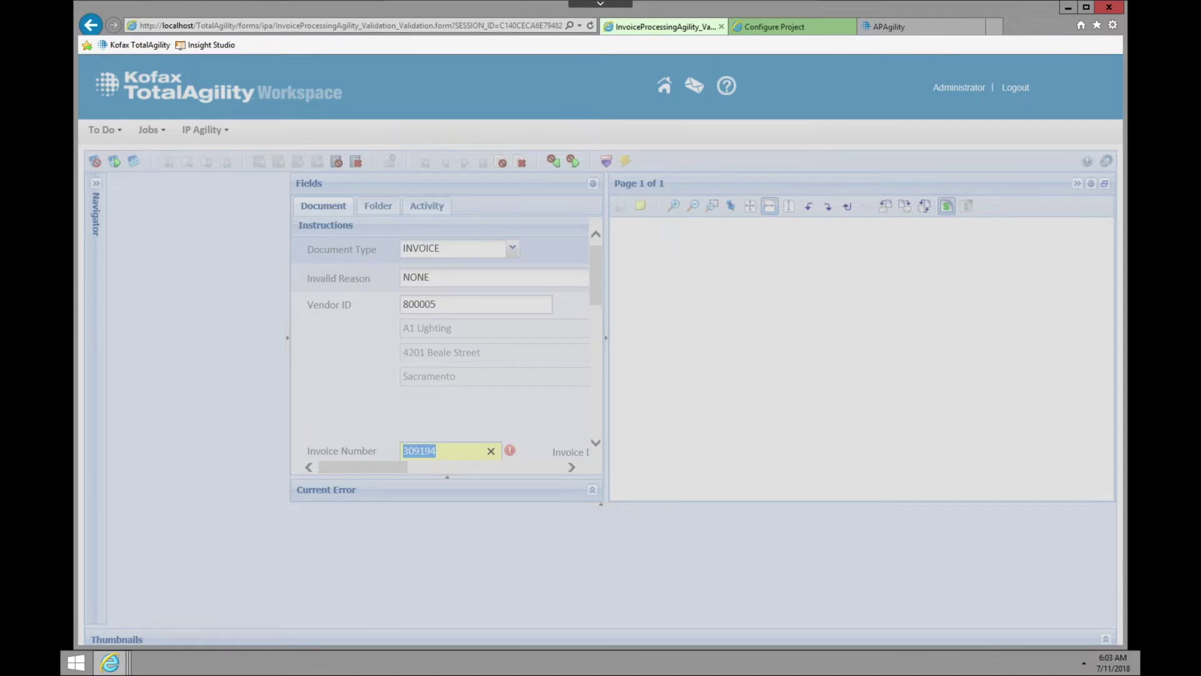
{"action": "key", "text": "Return"}
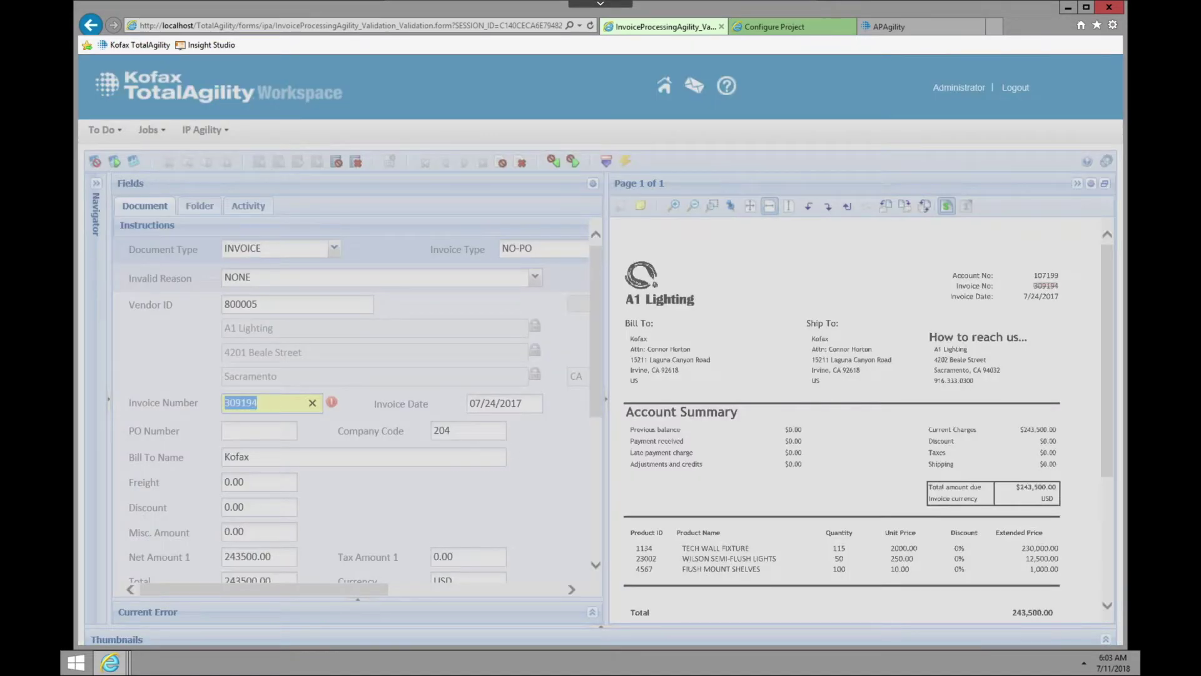
{"action": "key", "text": "Return"}
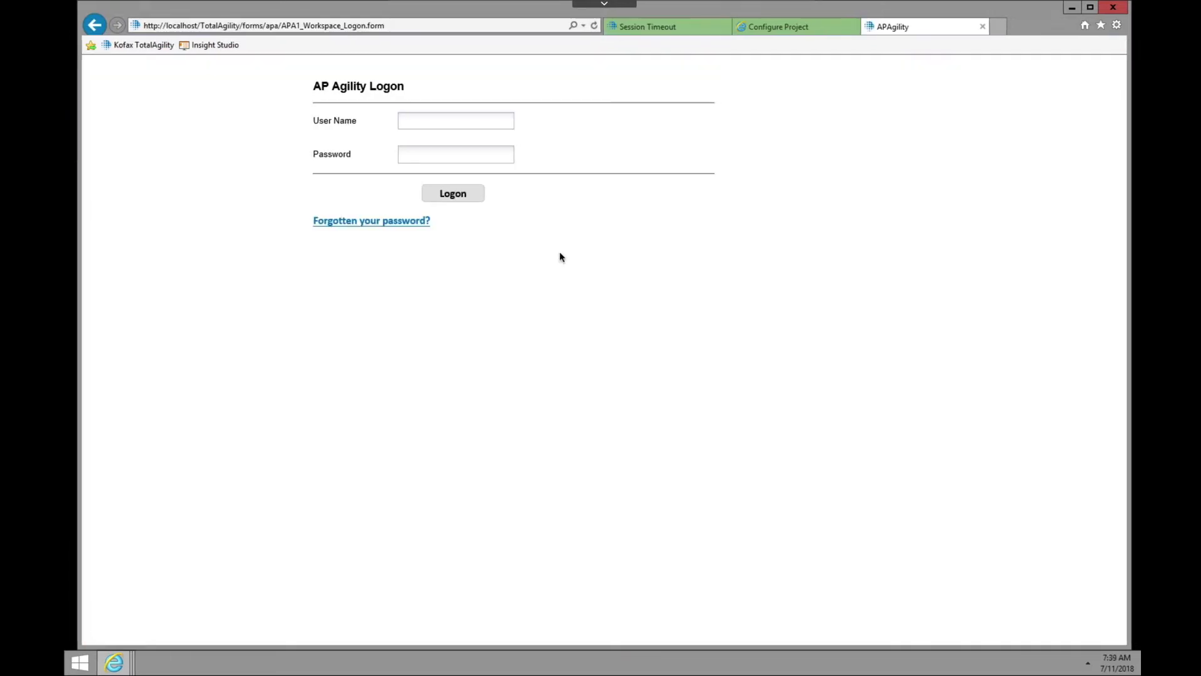
Log on to AP Agility with the Administrator user name and its password
{"action": "type", "text": "A"}
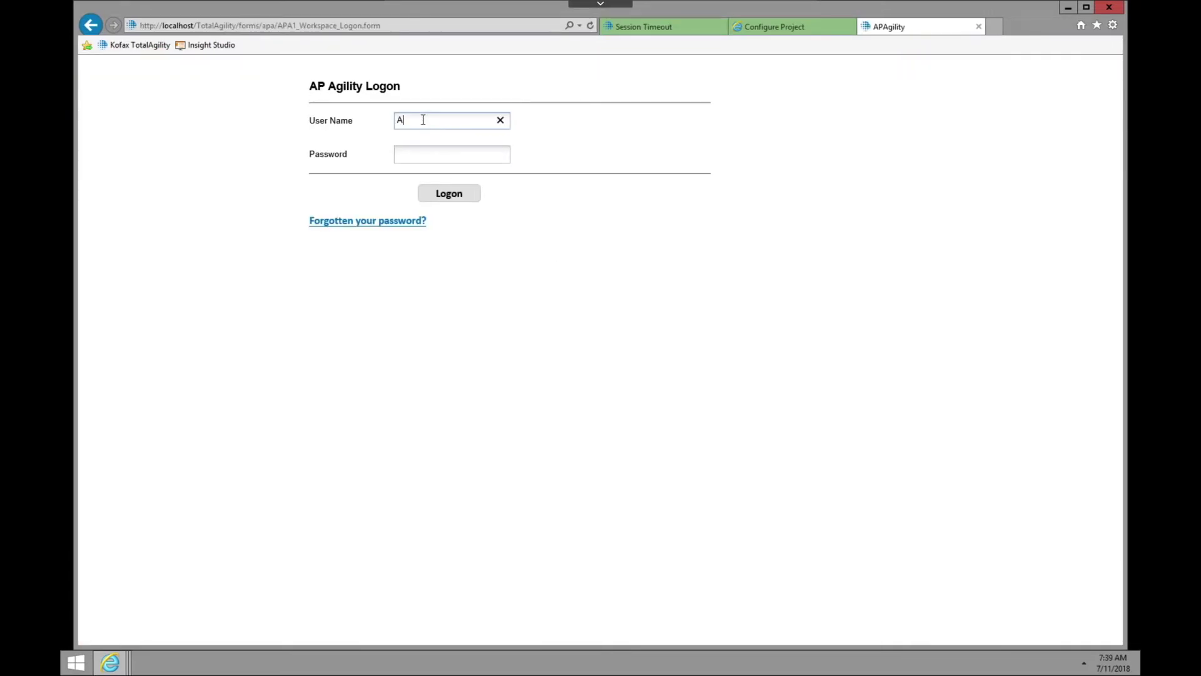
{"action": "type", "text": "dministrator"}
{"action": "left_click", "coordinate": [439, 154]}
{"action": "type", "text": "****"}
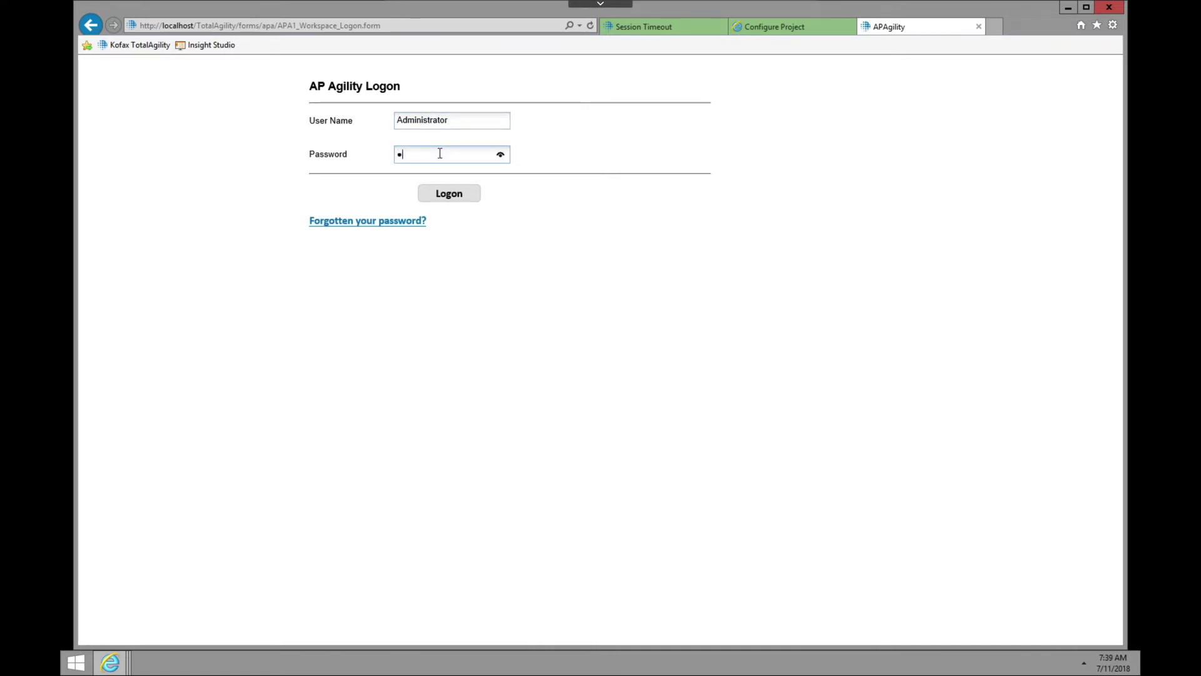
{"action": "type", "text": "*"}
{"action": "left_click", "coordinate": [452, 199]}
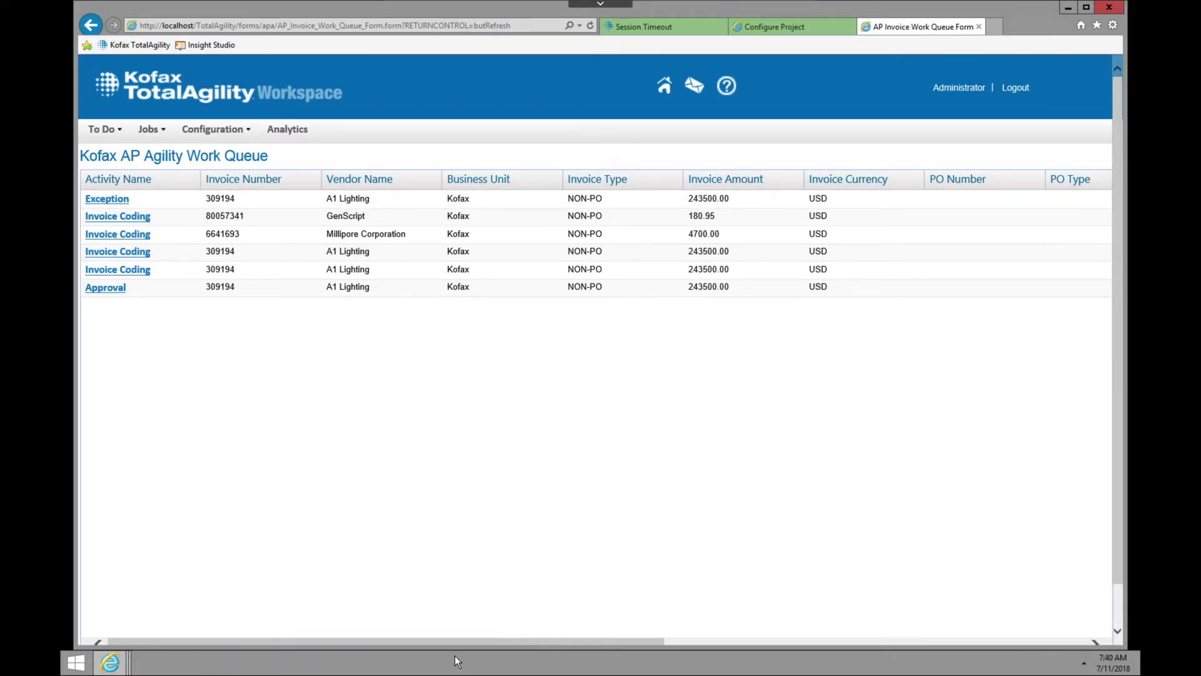
{"action": "left_click_drag", "start_coordinate": [447, 641], "coordinate": [937, 610]}
{"action": "left_click_drag", "start_coordinate": [806, 623], "coordinate": [398, 618]}
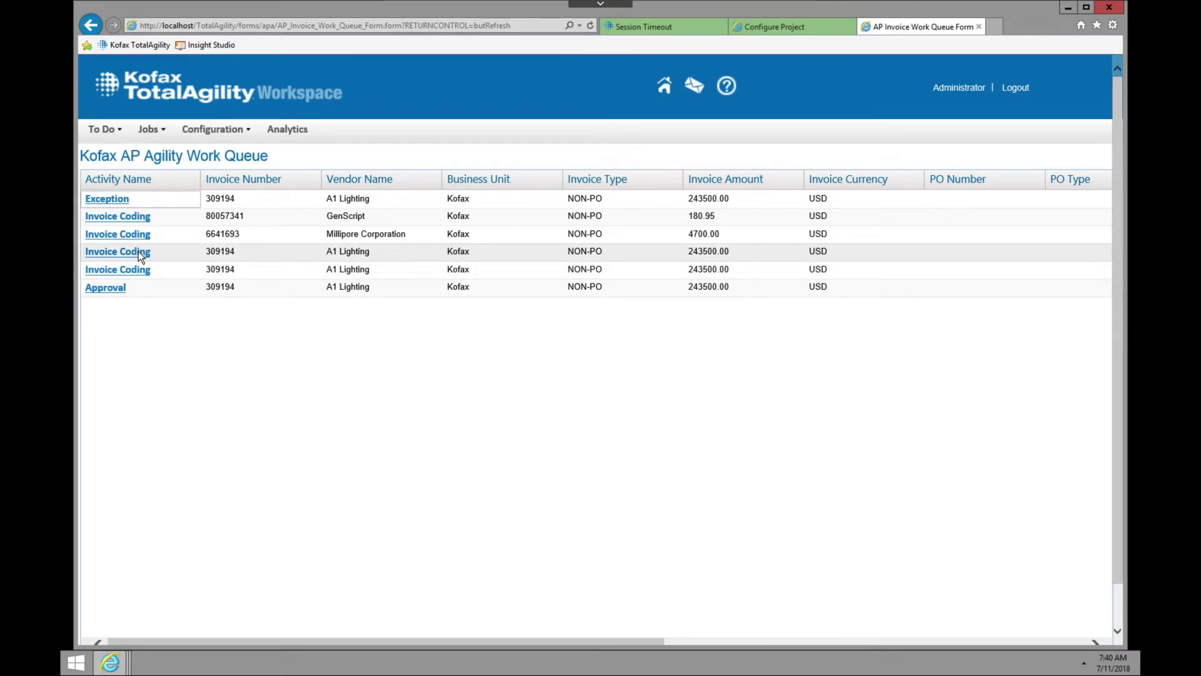
Open the Invoice Coding task for invoice 309194, review header and vendor detail, then view its lines
{"action": "left_click", "coordinate": [137, 272]}
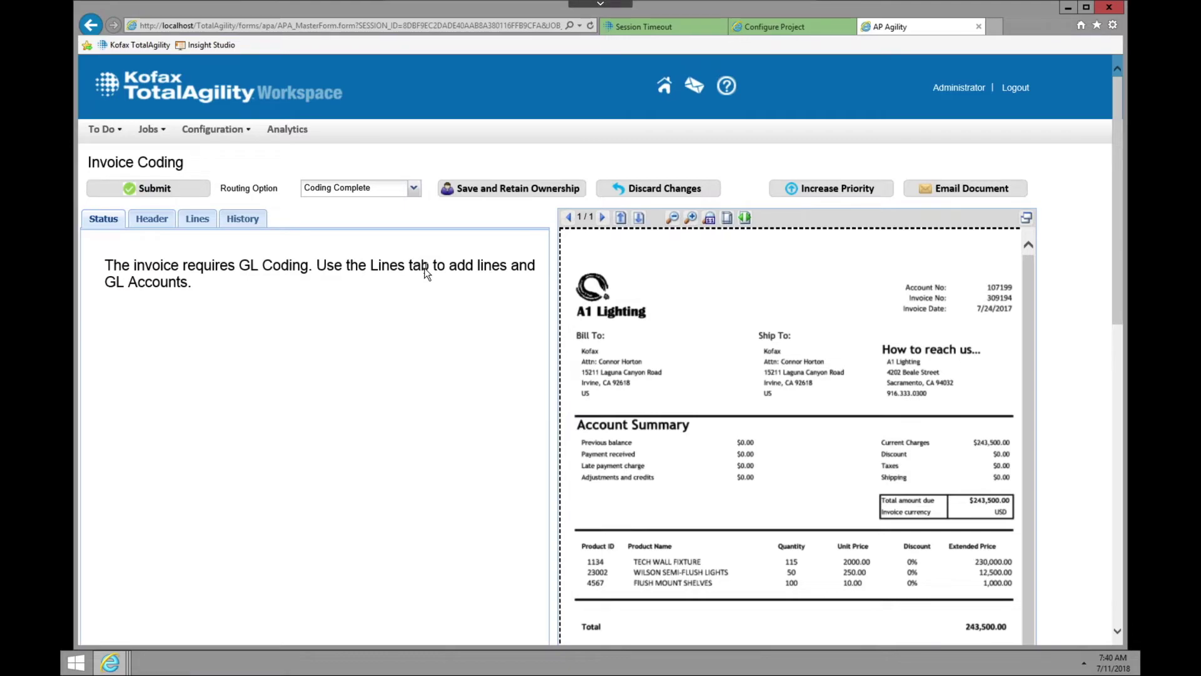
{"action": "left_click", "coordinate": [152, 224]}
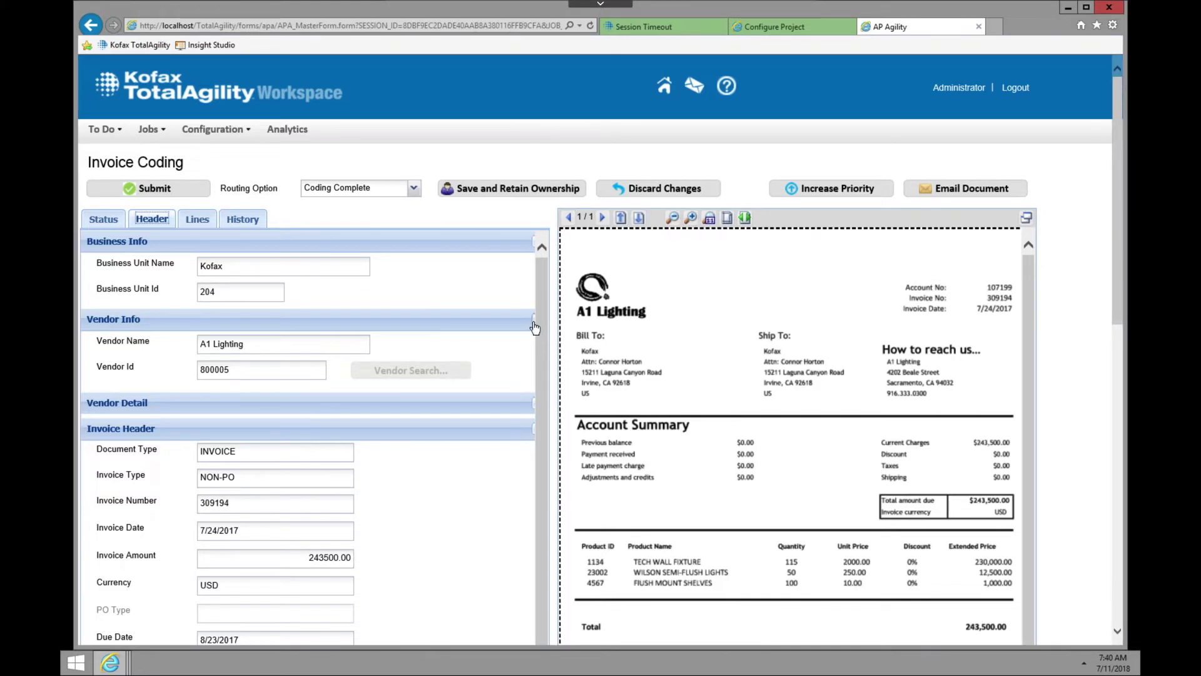
{"action": "left_click", "coordinate": [532, 405]}
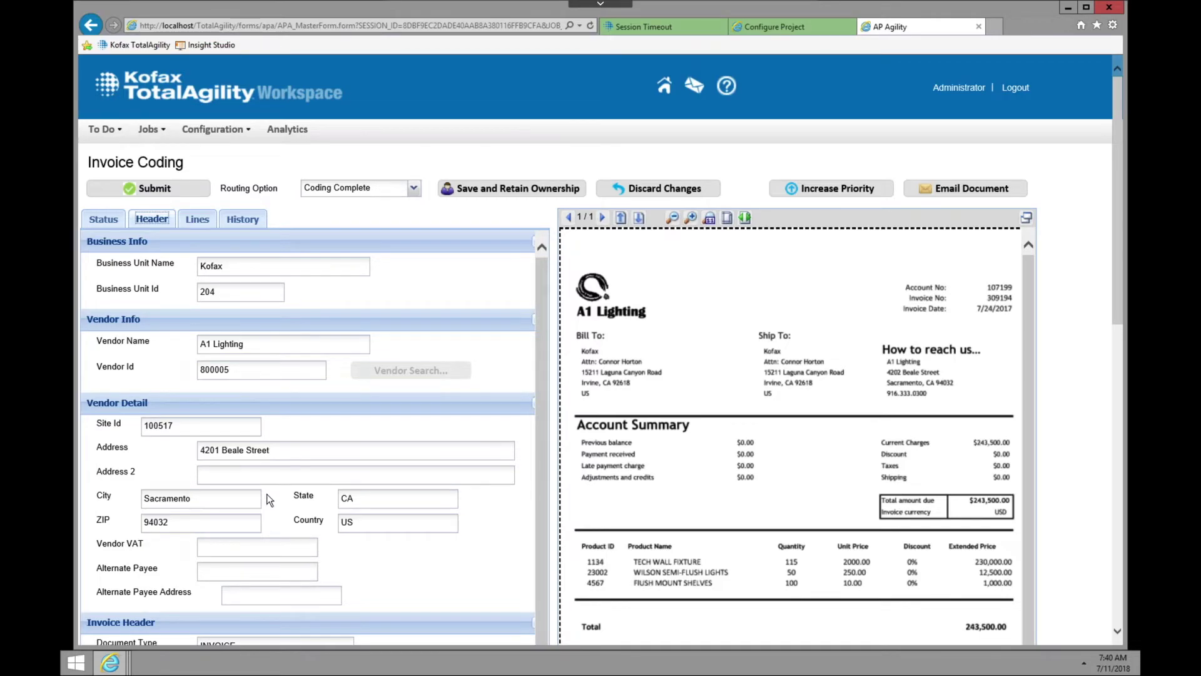
{"action": "left_click", "coordinate": [198, 220]}
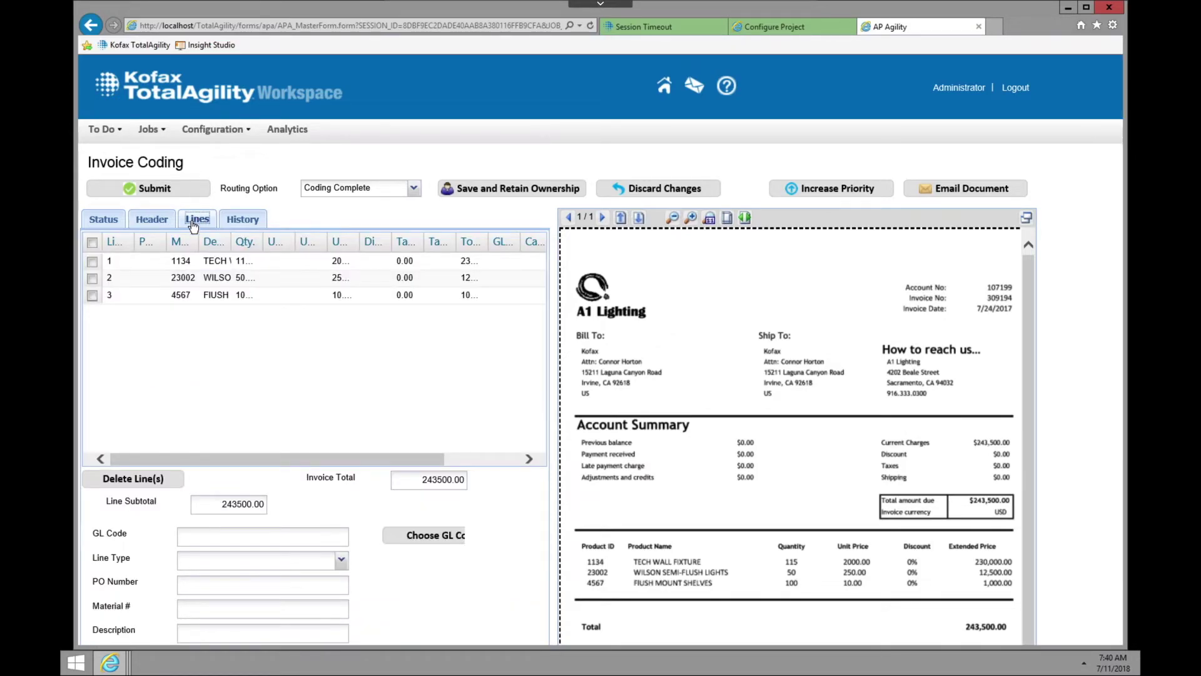
Select all three A1 Lighting lines and open Choose GL Code for them
{"action": "left_click", "coordinate": [92, 242]}
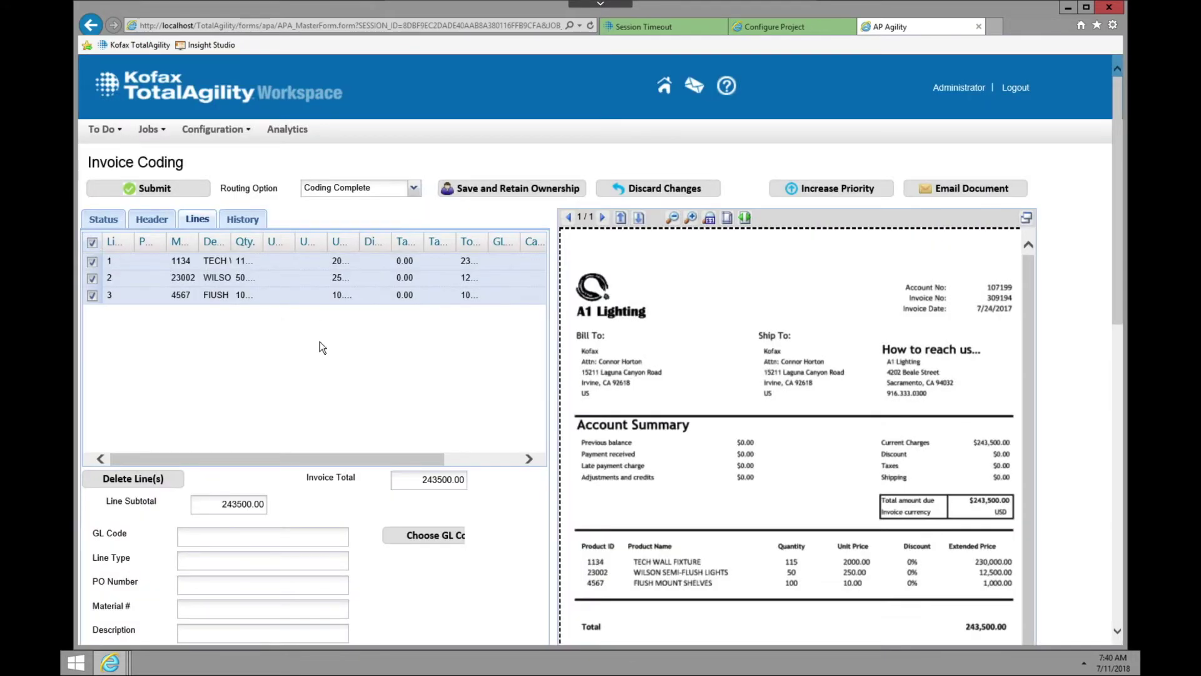
{"action": "left_click", "coordinate": [438, 539]}
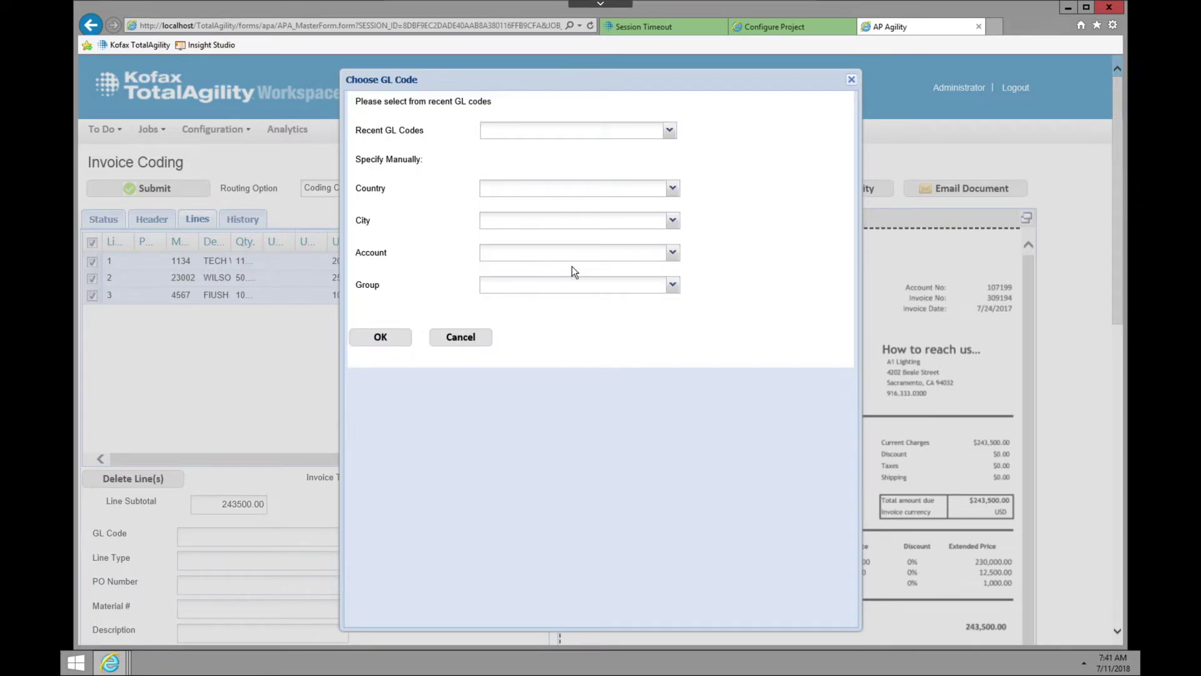
Pick Country 004 USA, City 030 Orlando, Account 200, Group 300 IT and accept the code
{"action": "left_click", "coordinate": [669, 131]}
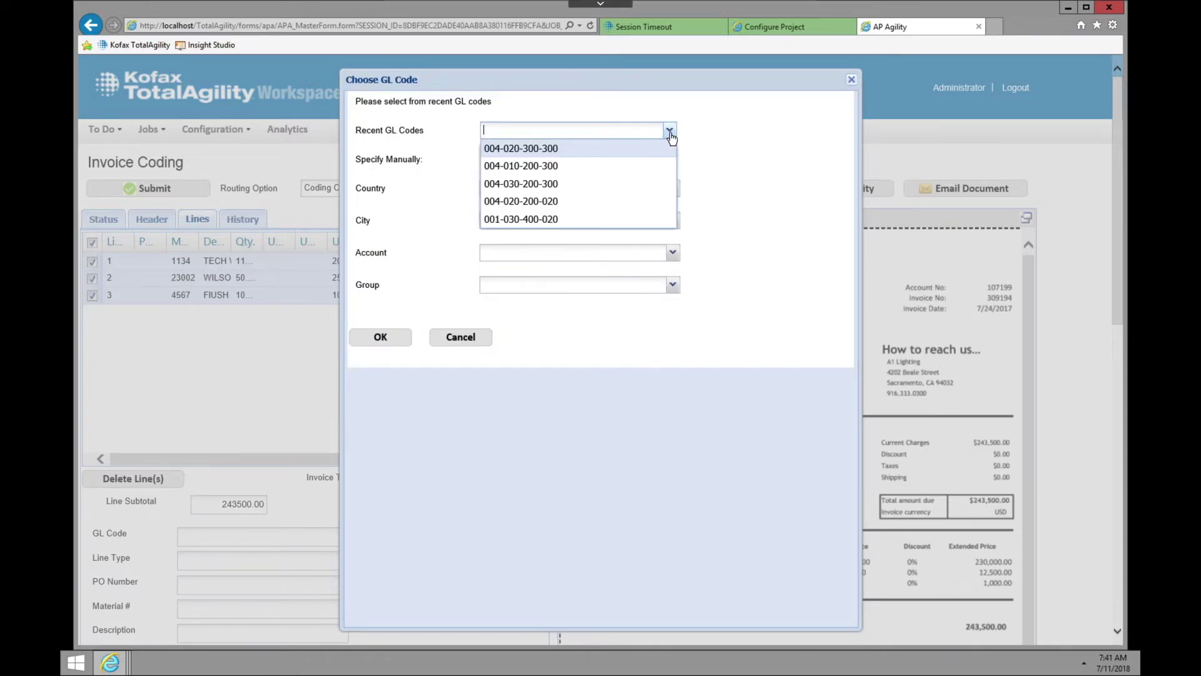
{"action": "left_click", "coordinate": [703, 148]}
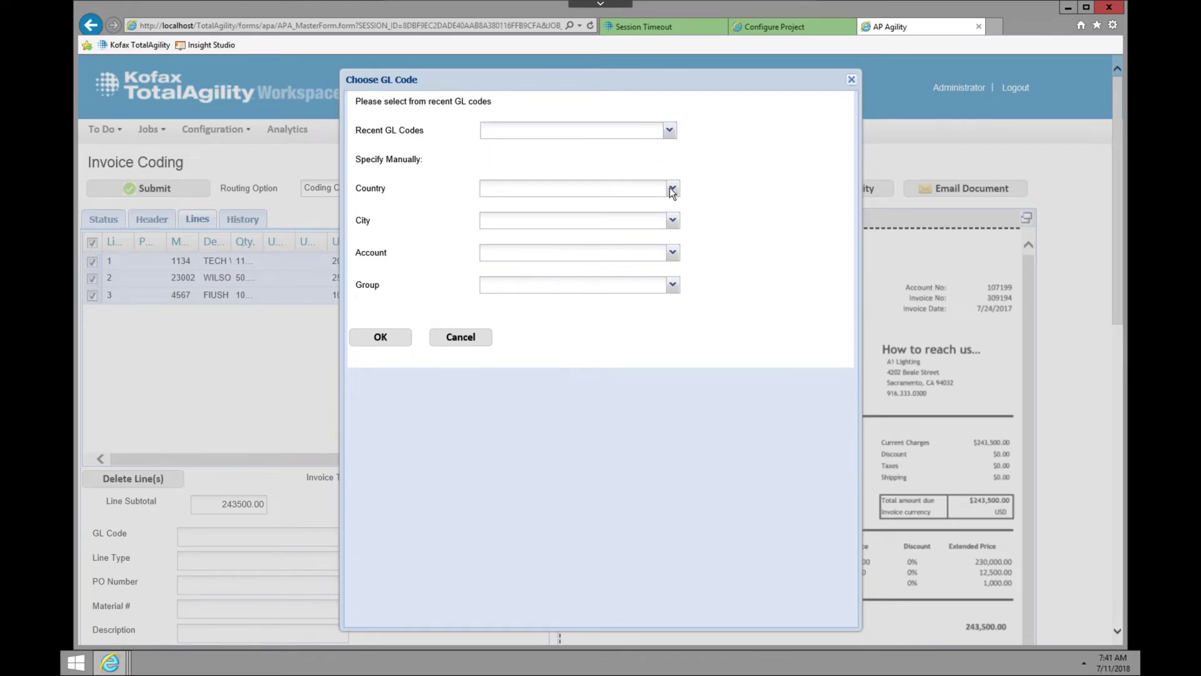
{"action": "left_click", "coordinate": [672, 189]}
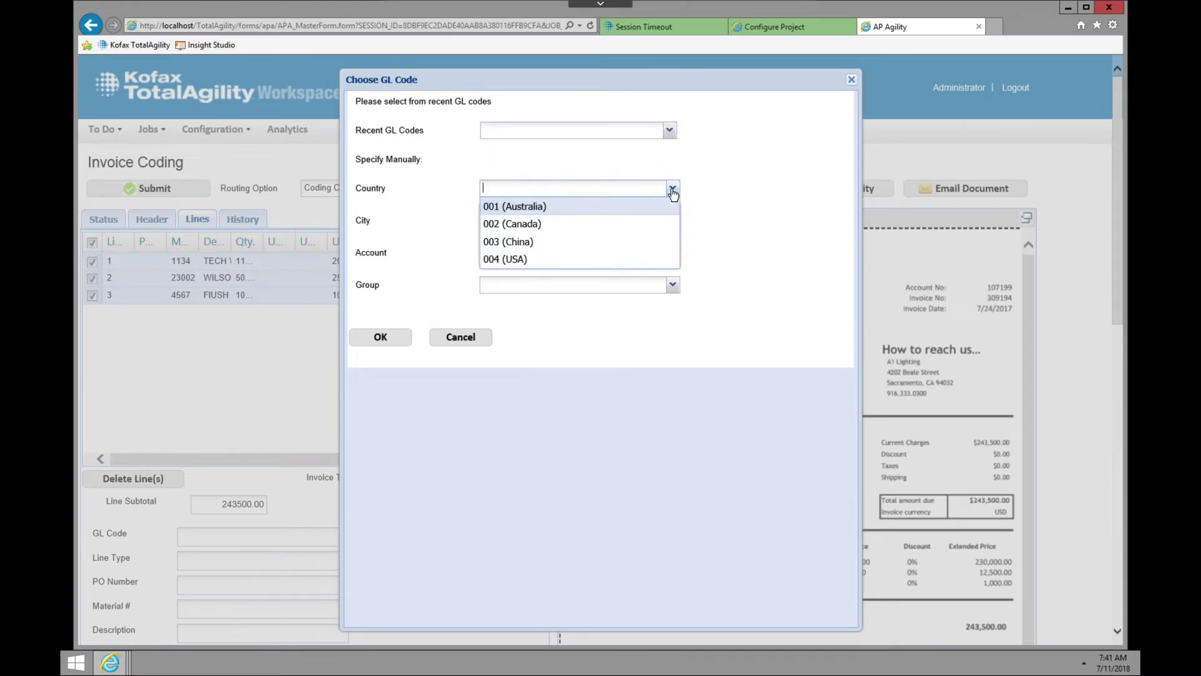
{"action": "left_click", "coordinate": [538, 259]}
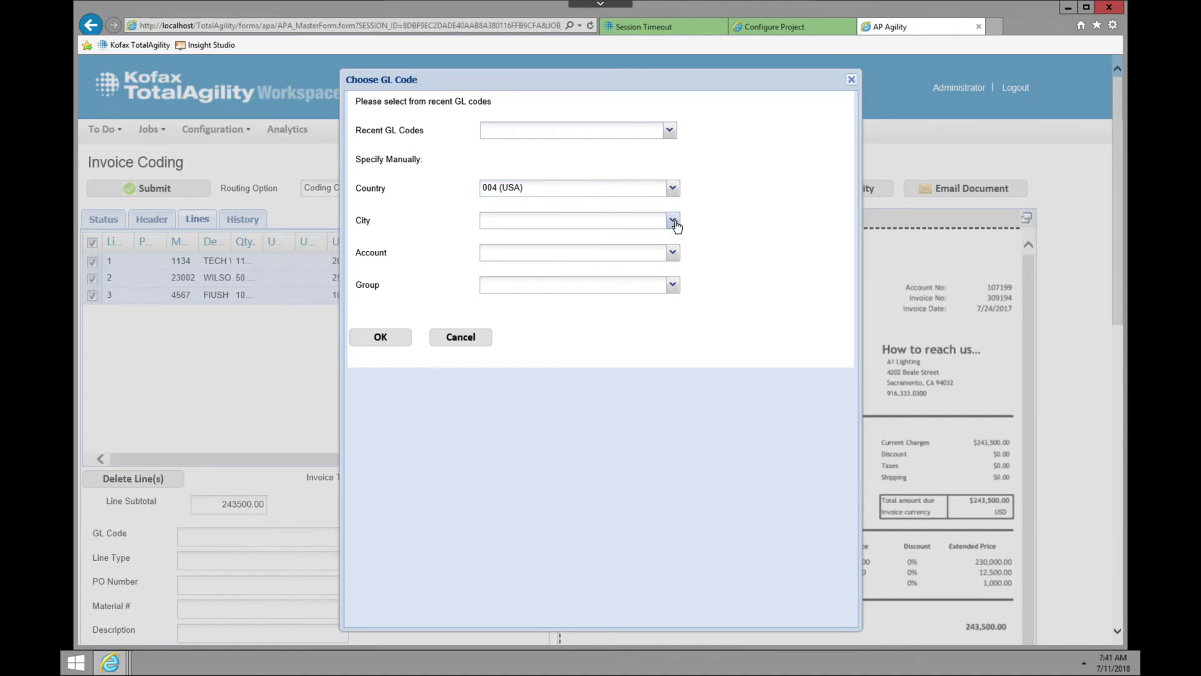
{"action": "left_click", "coordinate": [673, 220]}
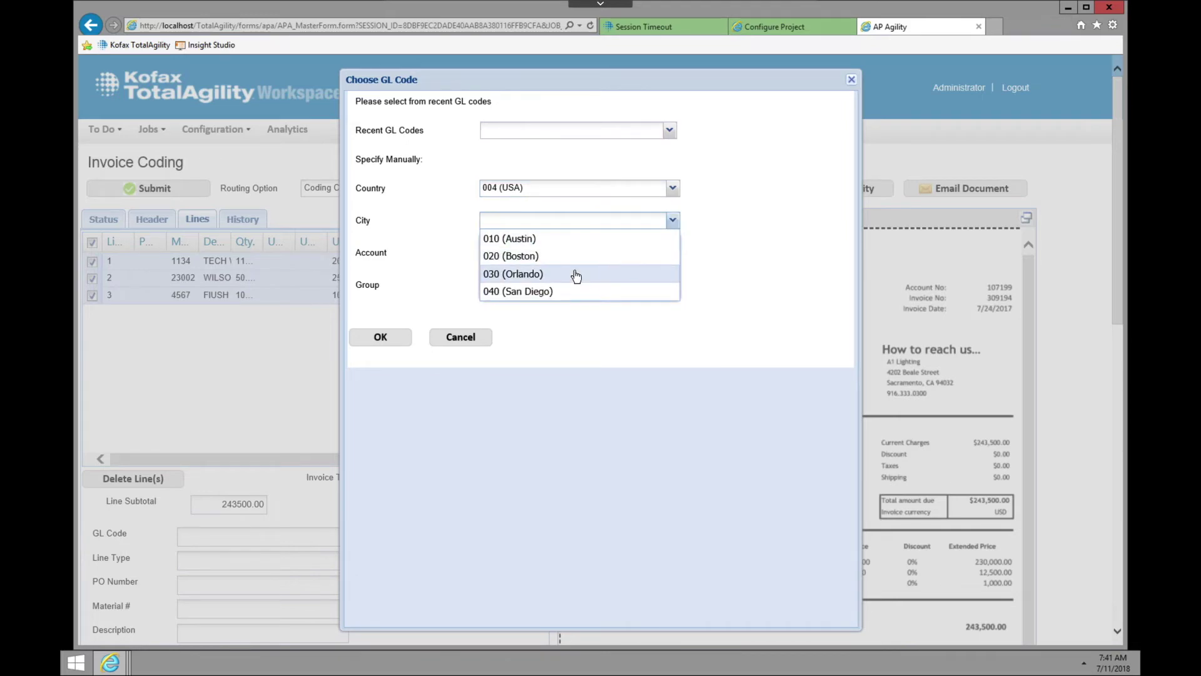
{"action": "left_click", "coordinate": [575, 273]}
{"action": "left_click", "coordinate": [673, 252]}
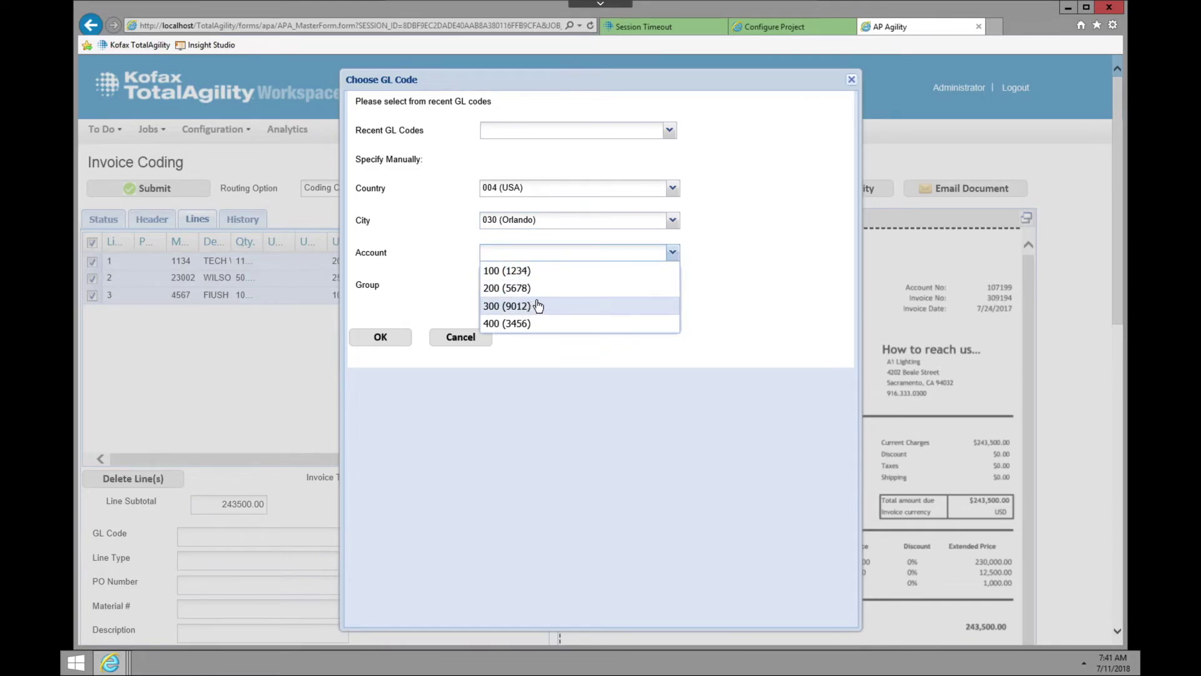
{"action": "left_click", "coordinate": [532, 289]}
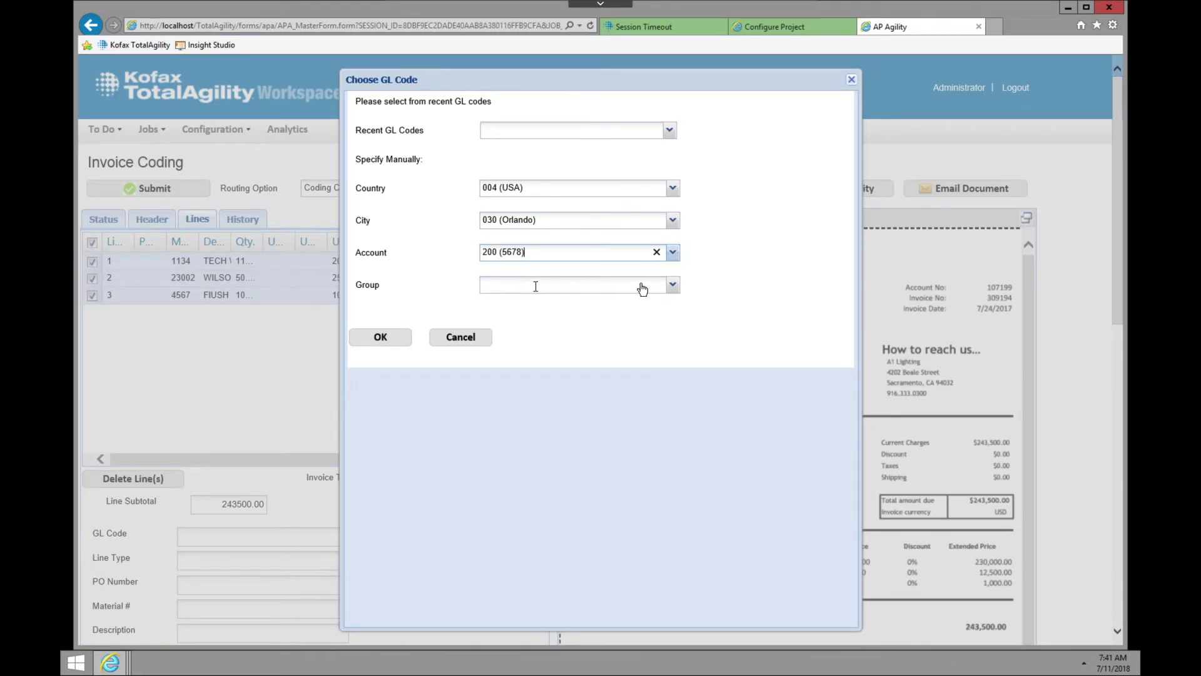
{"action": "left_click", "coordinate": [672, 285]}
{"action": "left_click", "coordinate": [519, 338]}
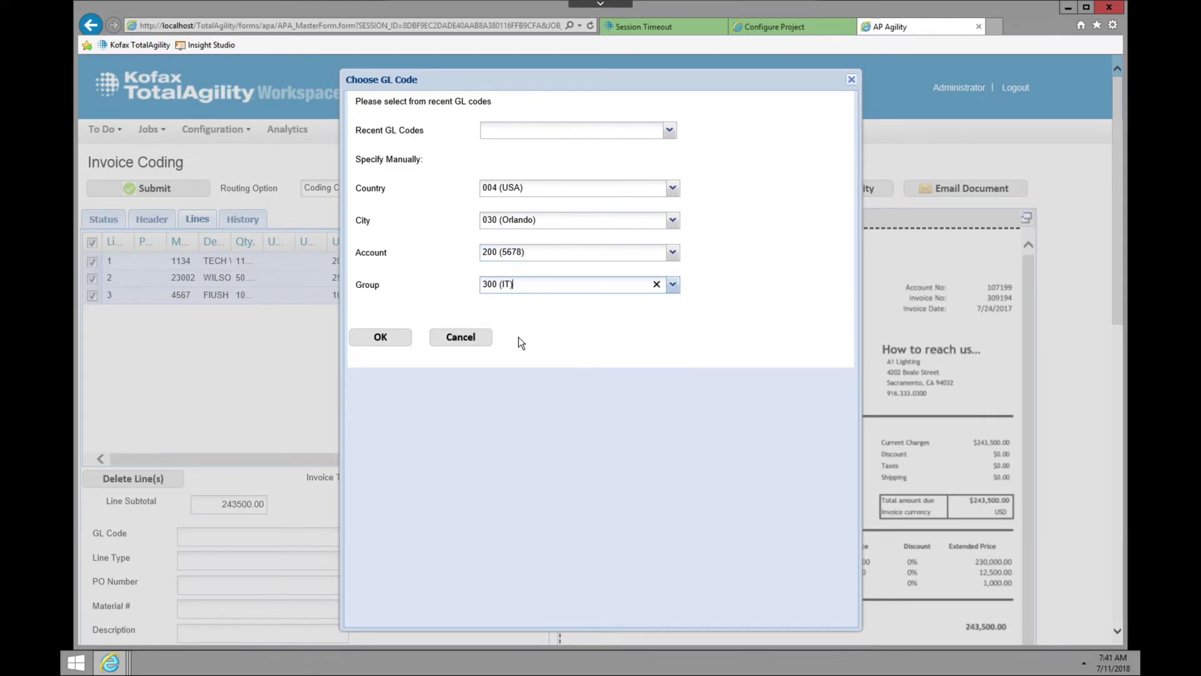
{"action": "left_click", "coordinate": [381, 337]}
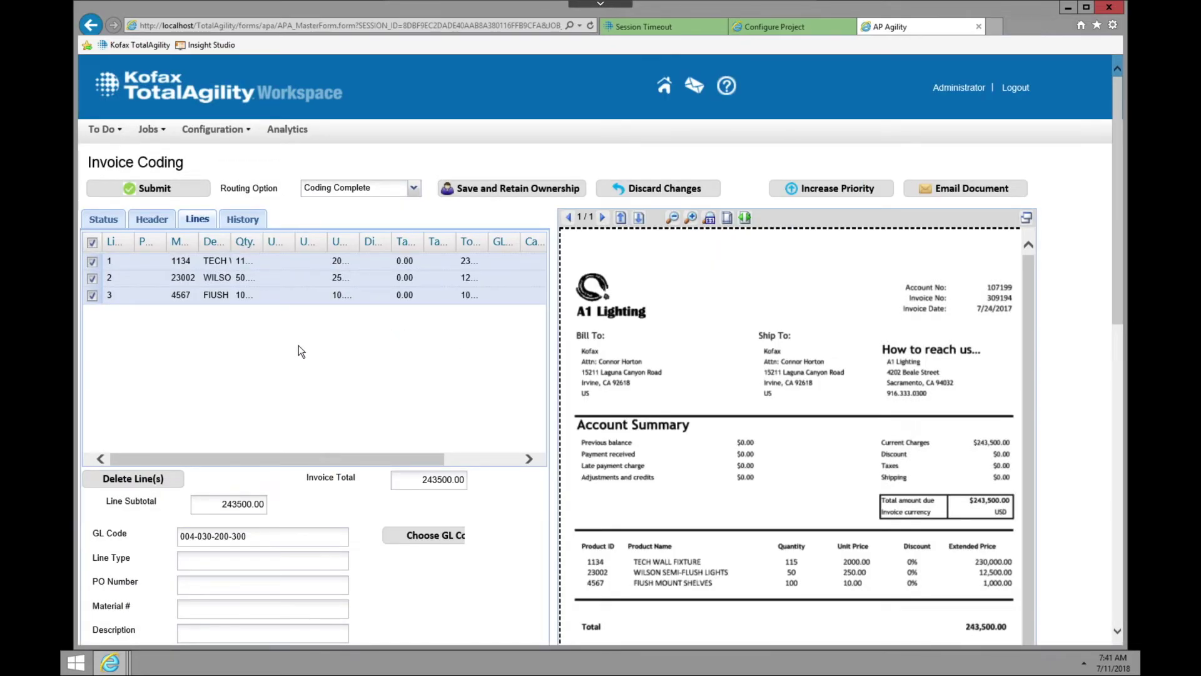
{"action": "scroll", "coordinate": [385, 463], "scroll_direction": "down", "scroll_amount": 2}
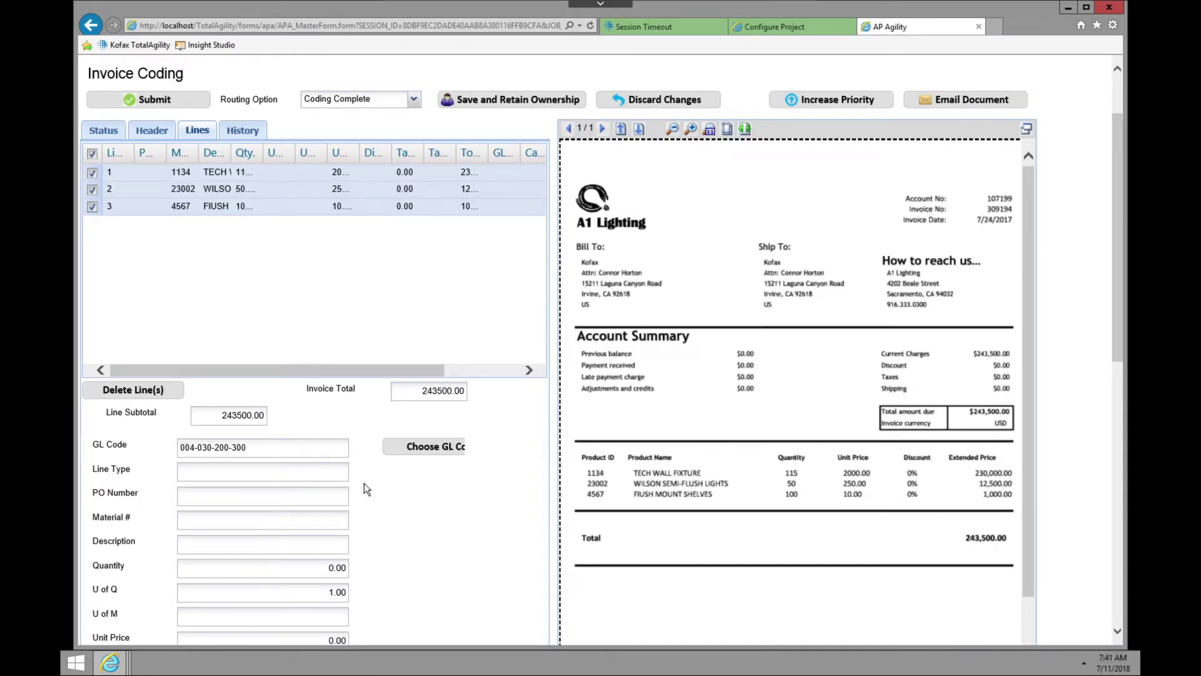
{"action": "scroll", "coordinate": [391, 490], "scroll_direction": "down", "scroll_amount": 10}
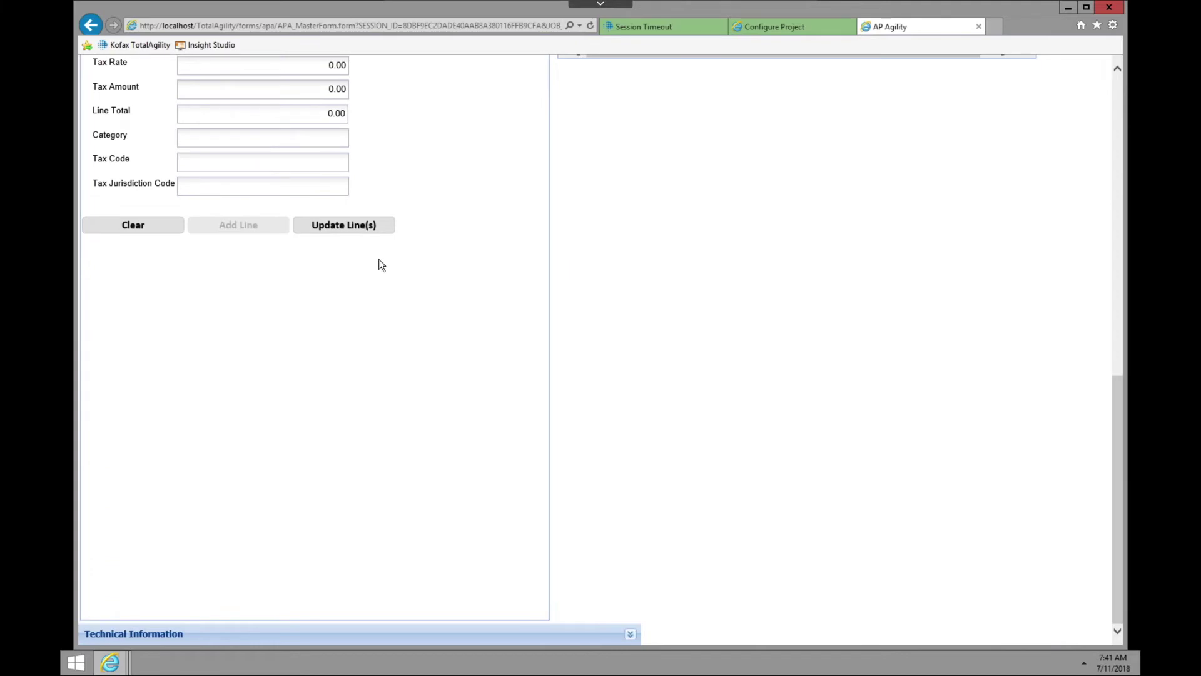
{"action": "left_click", "coordinate": [359, 229]}
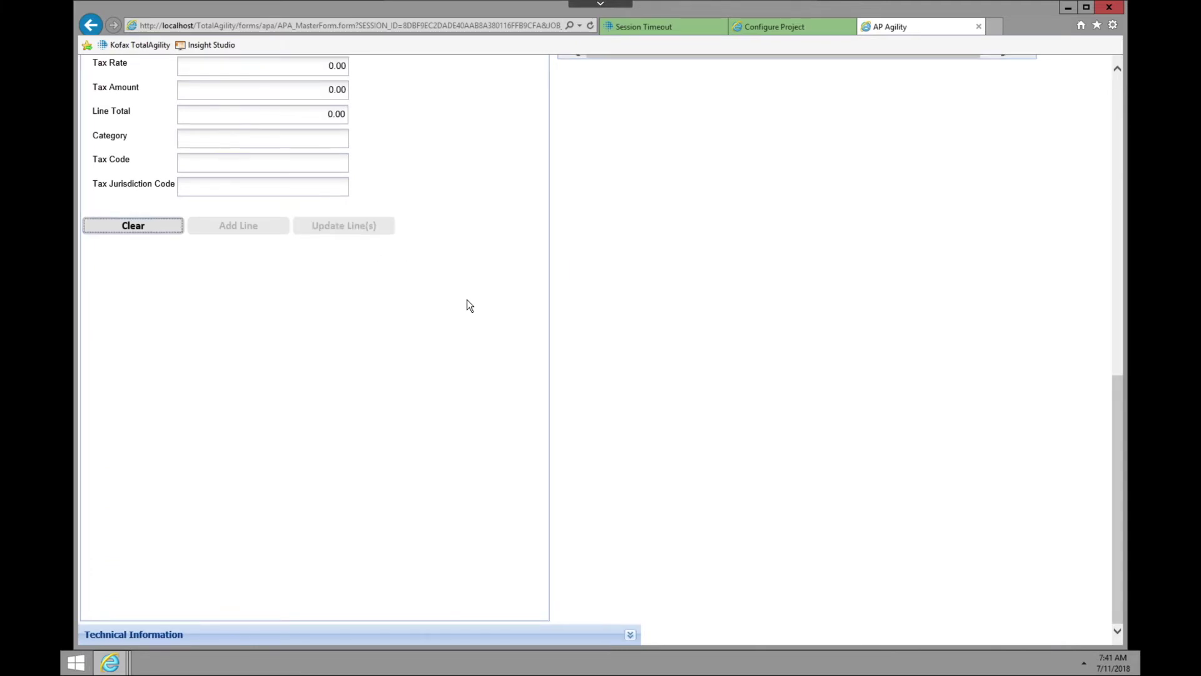
{"action": "scroll", "coordinate": [467, 299], "scroll_direction": "up", "scroll_amount": 10}
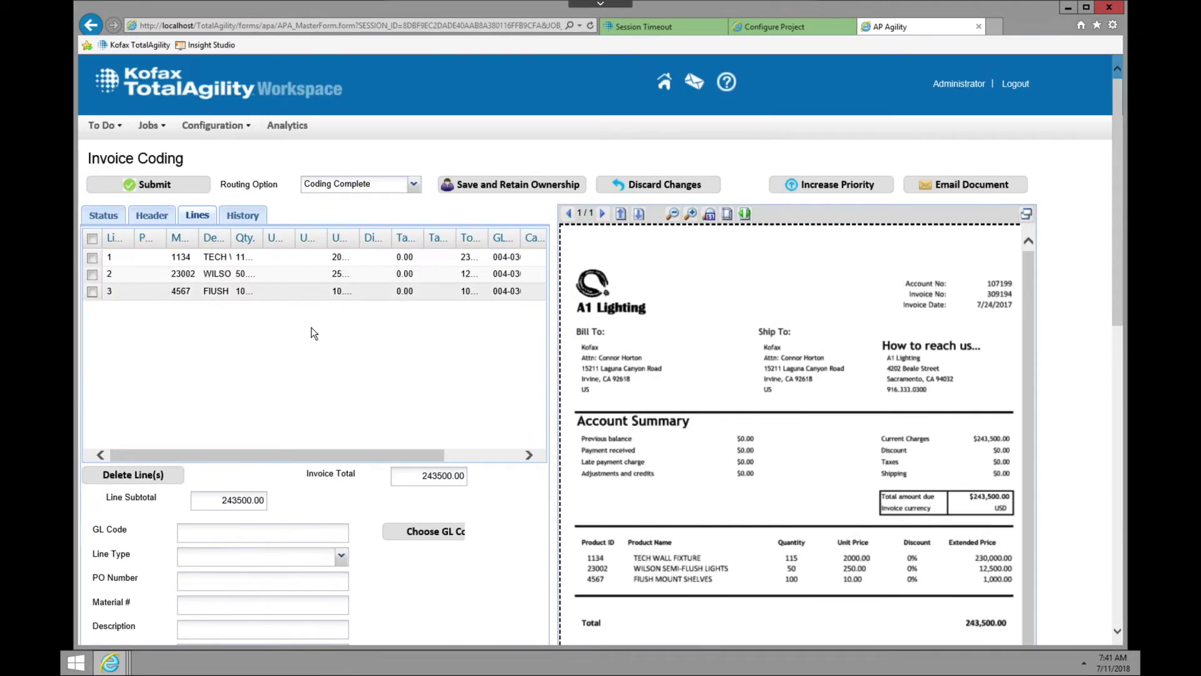
{"action": "left_click", "coordinate": [110, 257]}
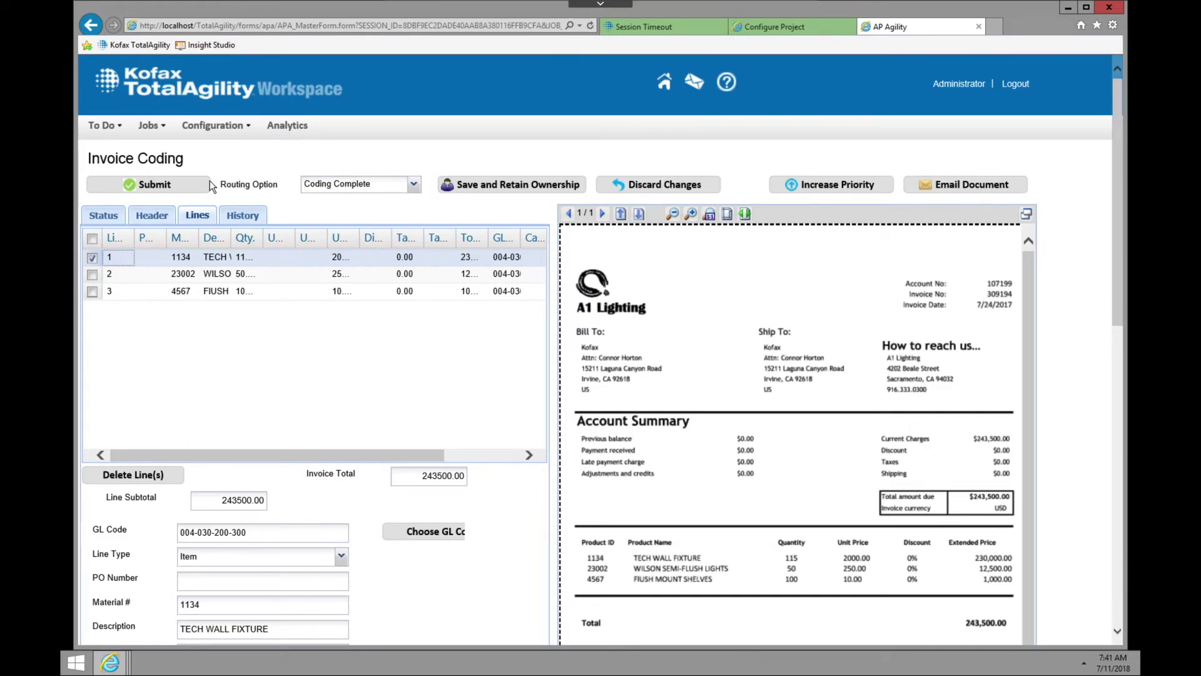
Submit the coded invoice and enter the comment 'All is coded'
{"action": "left_click", "coordinate": [169, 185]}
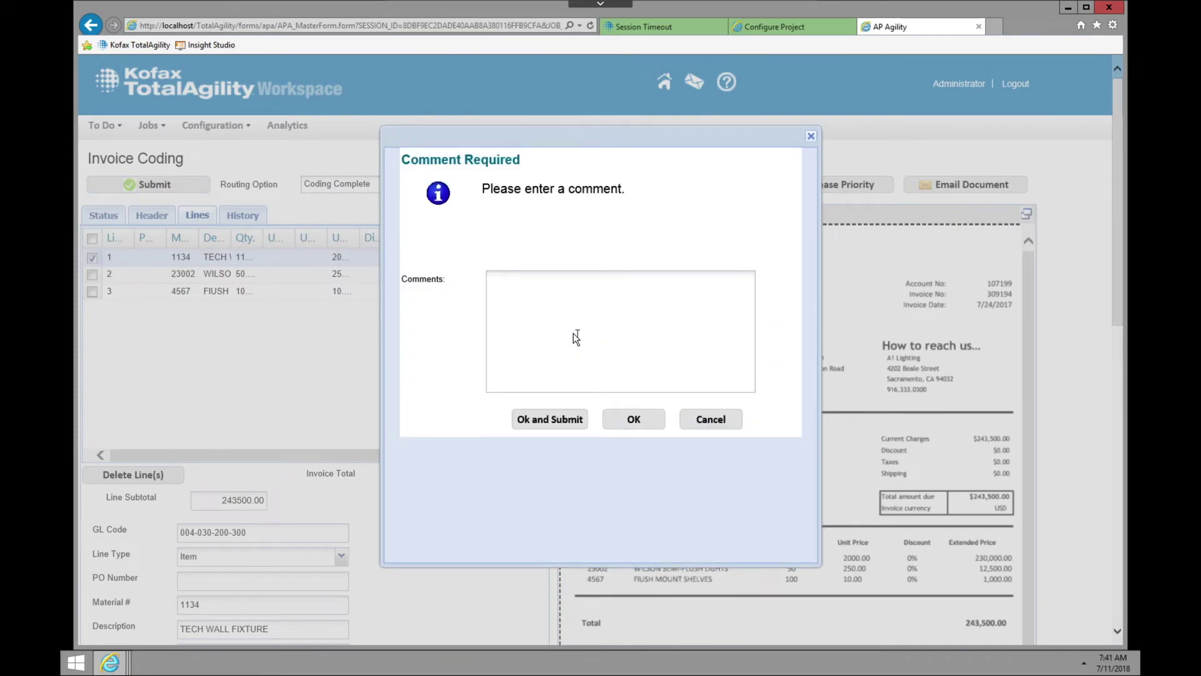
{"action": "left_click", "coordinate": [556, 326]}
{"action": "type", "text": "All is "}
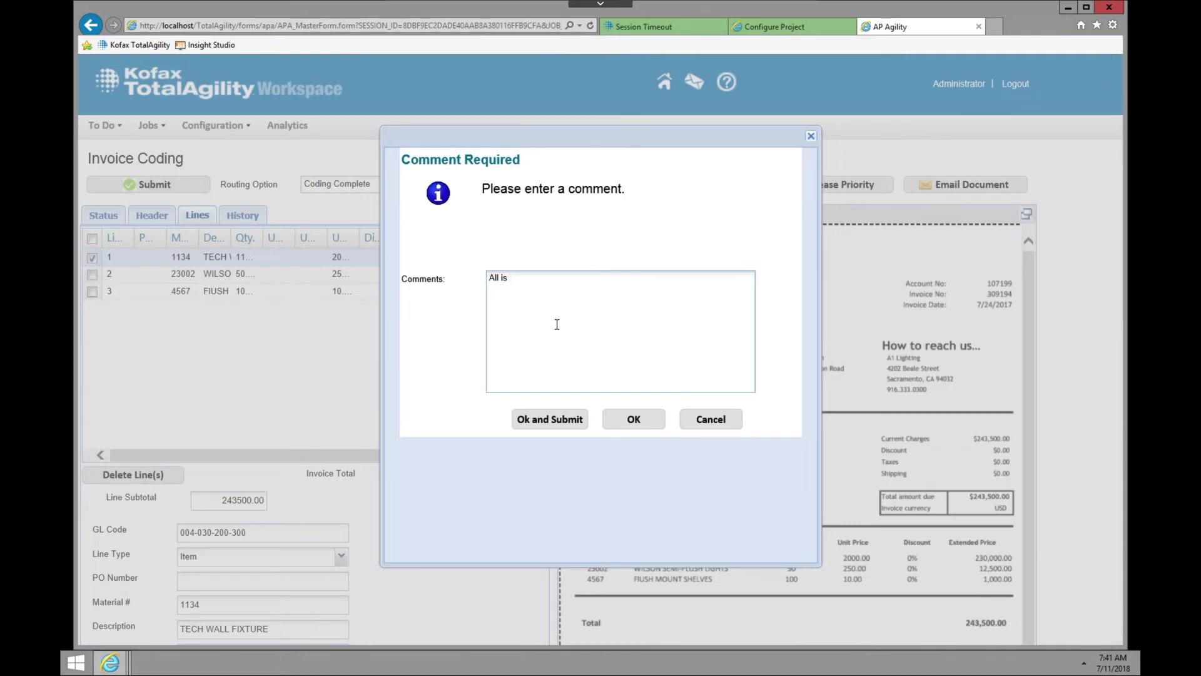
{"action": "type", "text": "coded"}
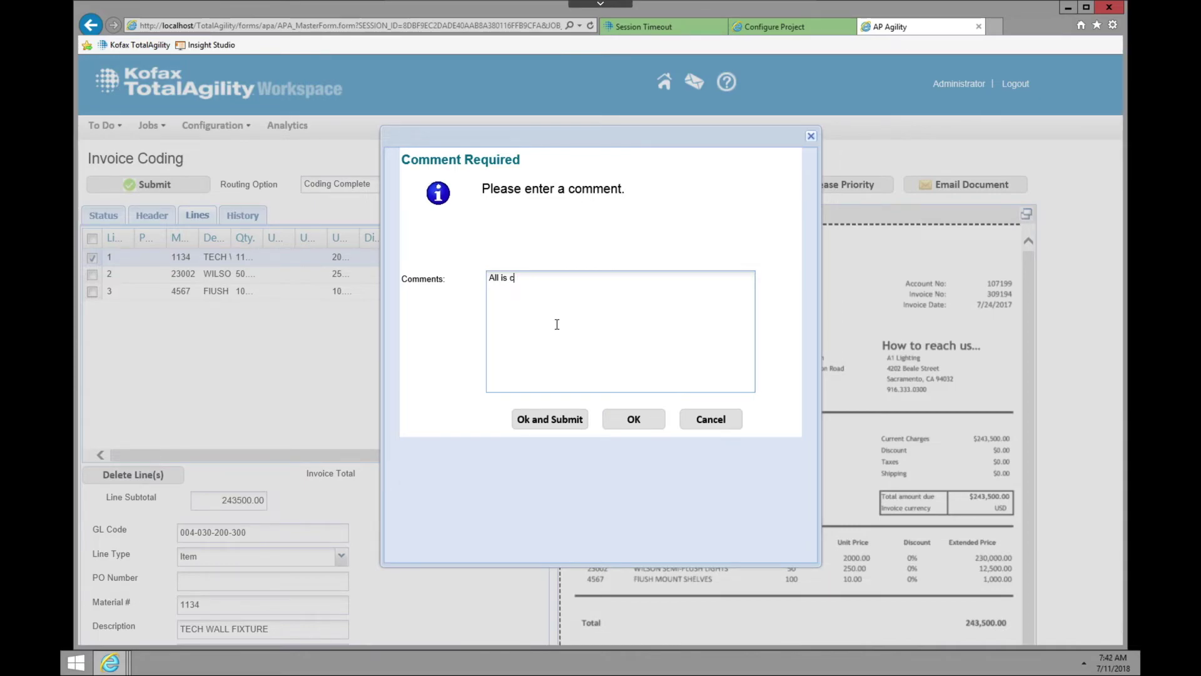
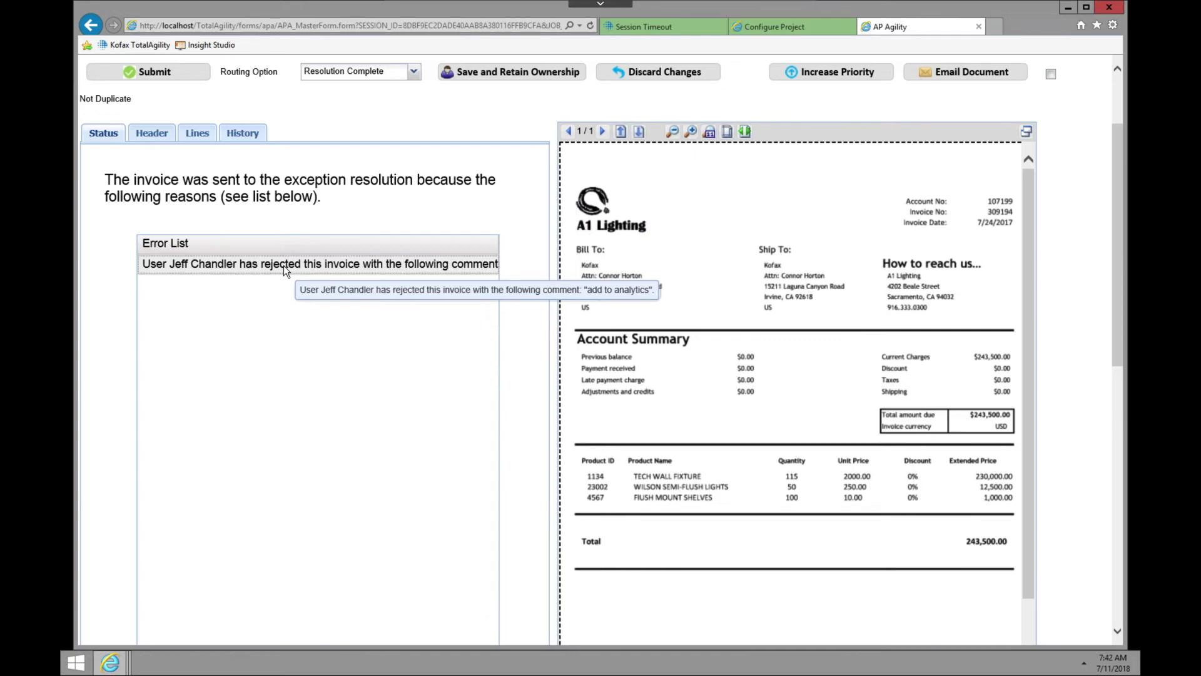
Review the exception invoice's header details and line 1, TECH WALL FIXTURE
{"action": "left_click", "coordinate": [153, 135]}
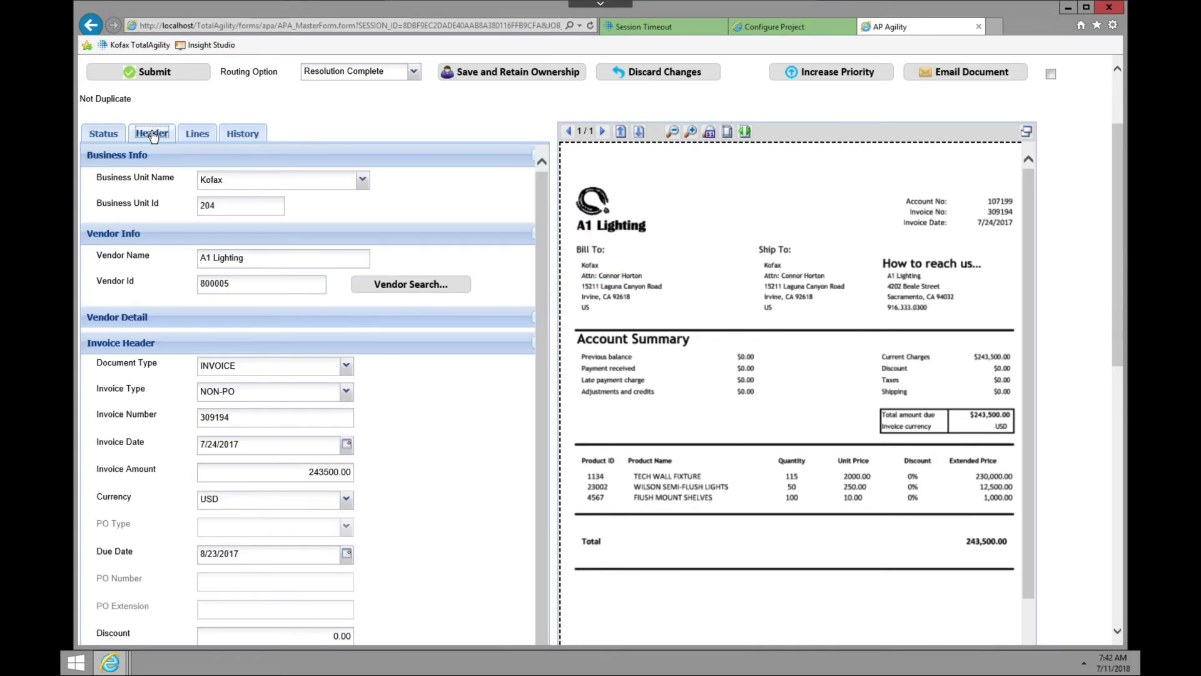
{"action": "left_click", "coordinate": [199, 135]}
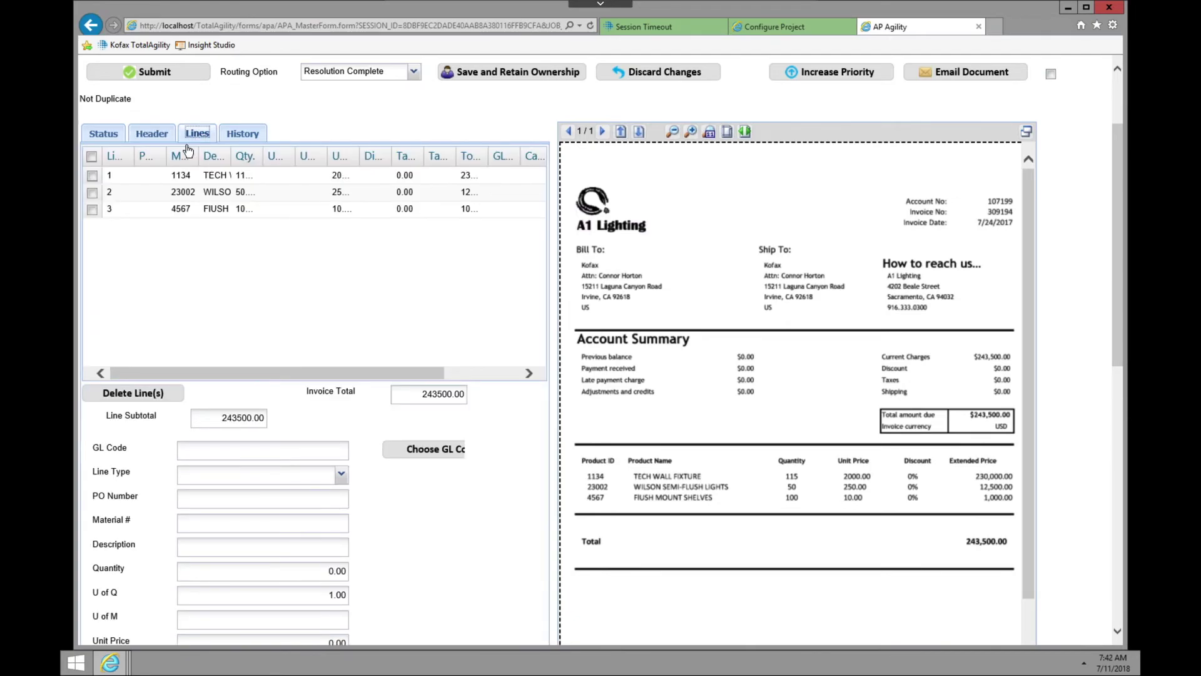
{"action": "left_click", "coordinate": [169, 174]}
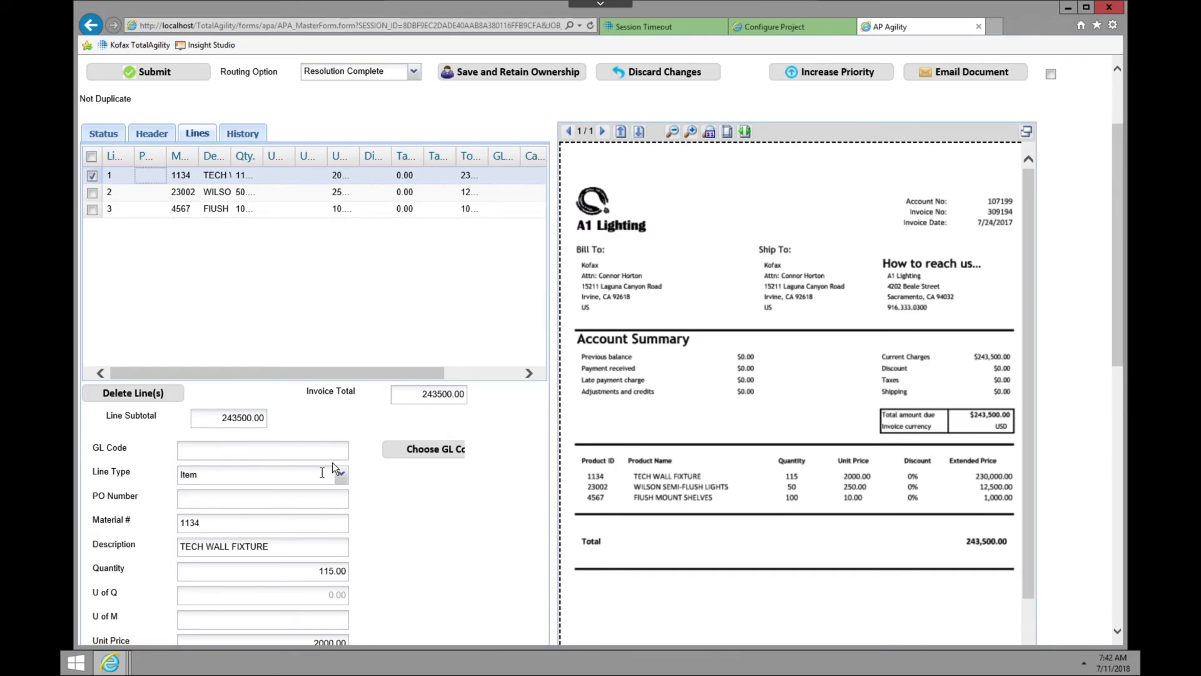
Check the routing options, leaving Resolution Complete, then discard all changes to return to the work queue
{"action": "left_click", "coordinate": [416, 74]}
{"action": "left_click", "coordinate": [416, 74]}
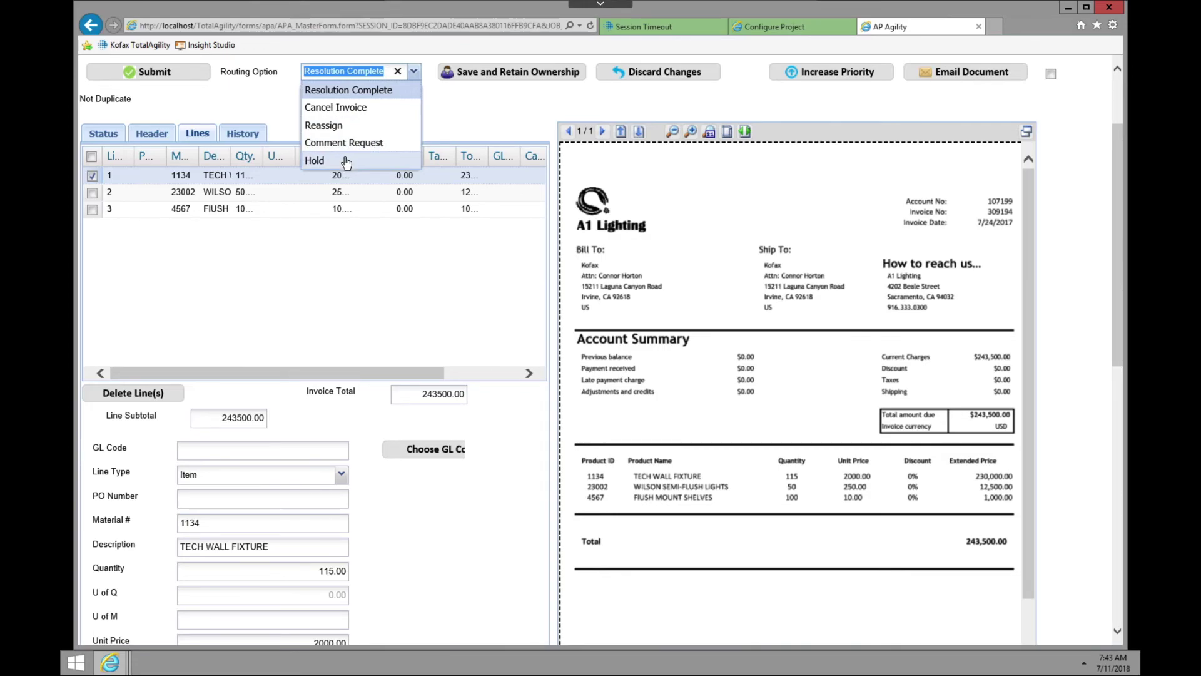
{"action": "left_click", "coordinate": [288, 103]}
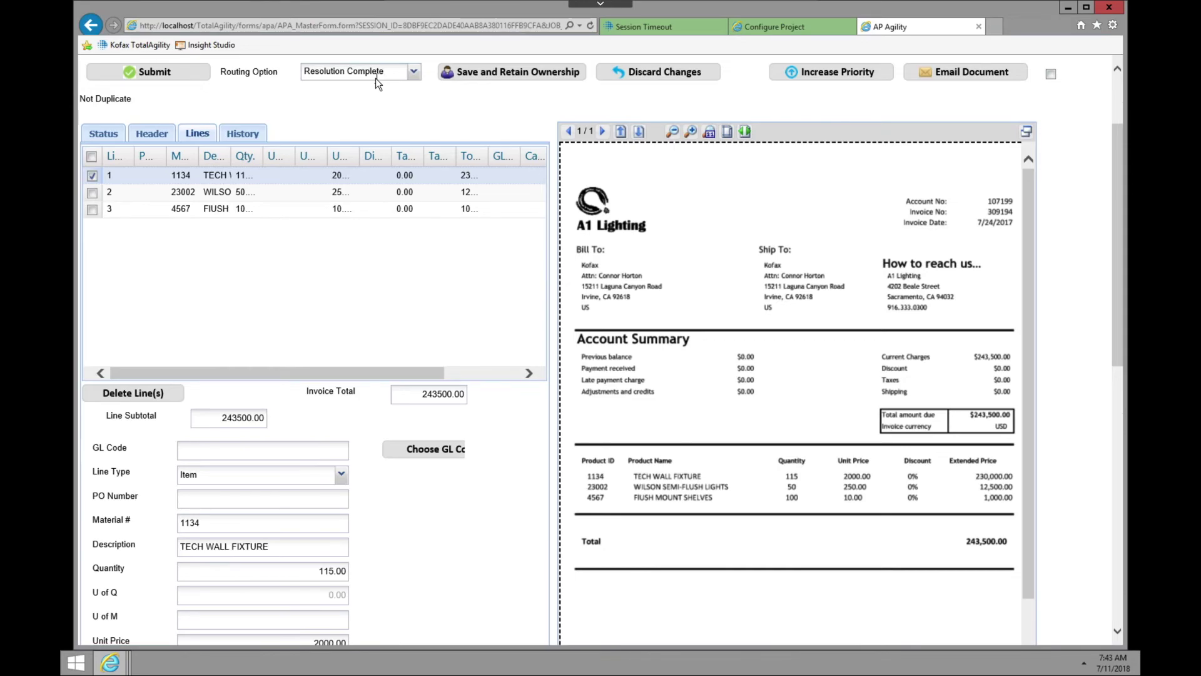
{"action": "left_click", "coordinate": [650, 75]}
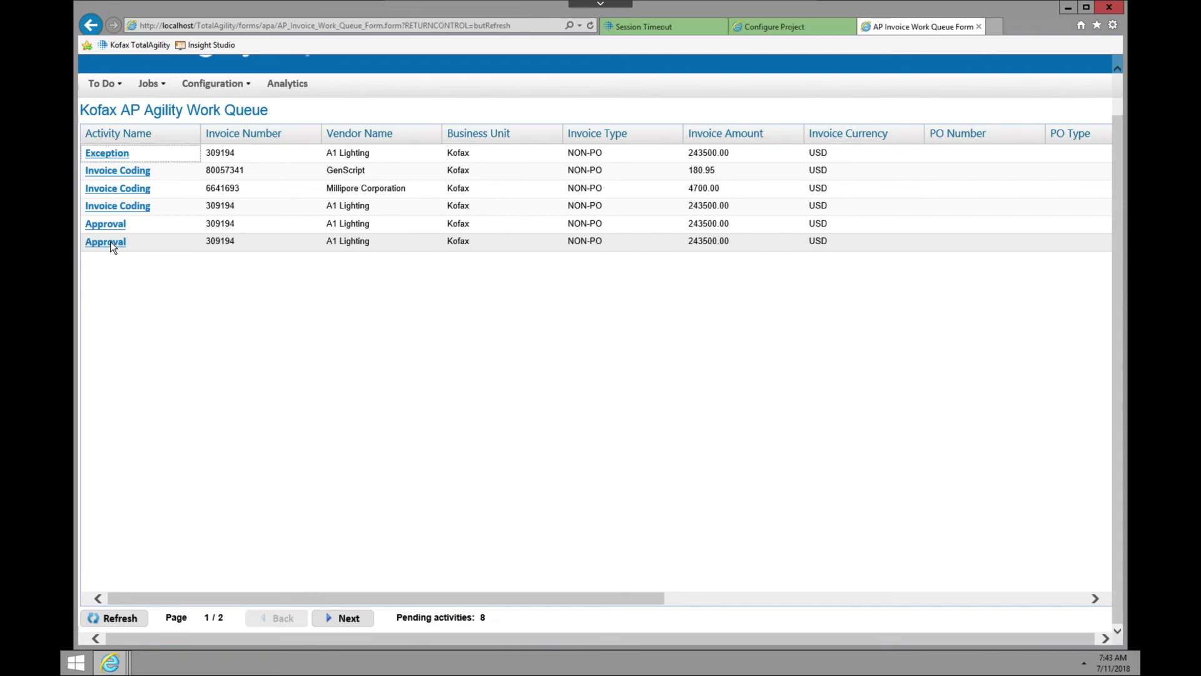
Open the last Approval activity for invoice 309194 in the AP Agility Work Queue
{"action": "left_click", "coordinate": [110, 241]}
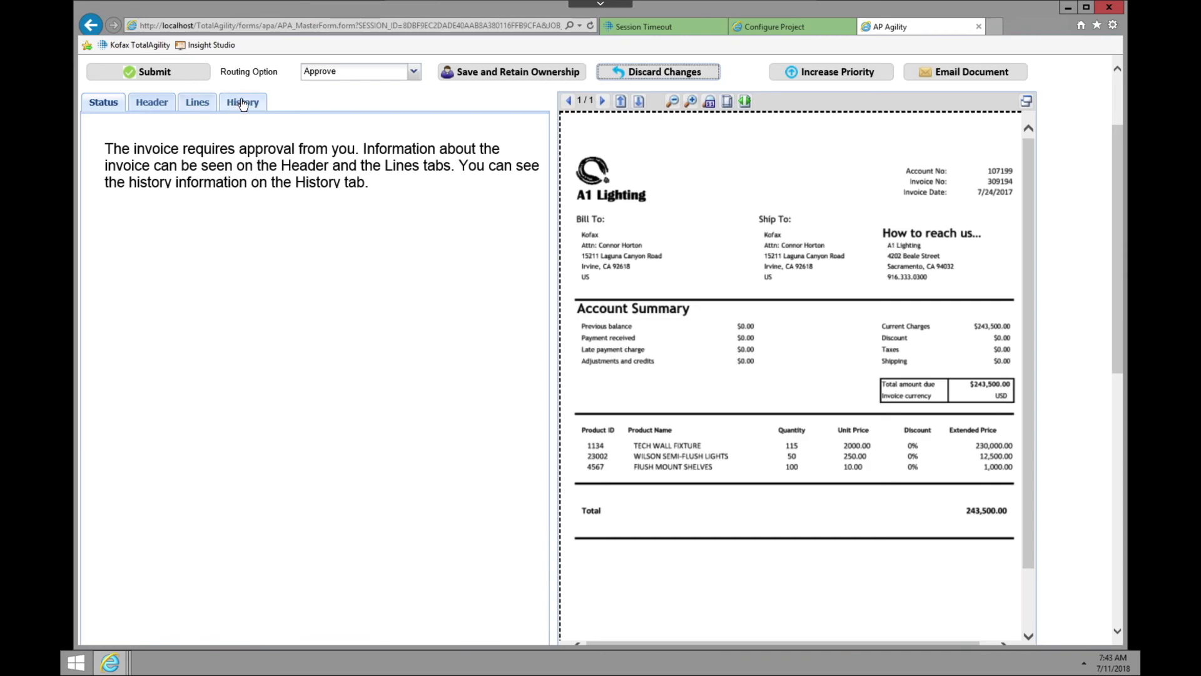
Review the header, line 1's GL code, line 2 WILSON SEMI-FLUSH LIGHTS, and the activity history
{"action": "left_click", "coordinate": [165, 104]}
{"action": "left_click", "coordinate": [197, 104]}
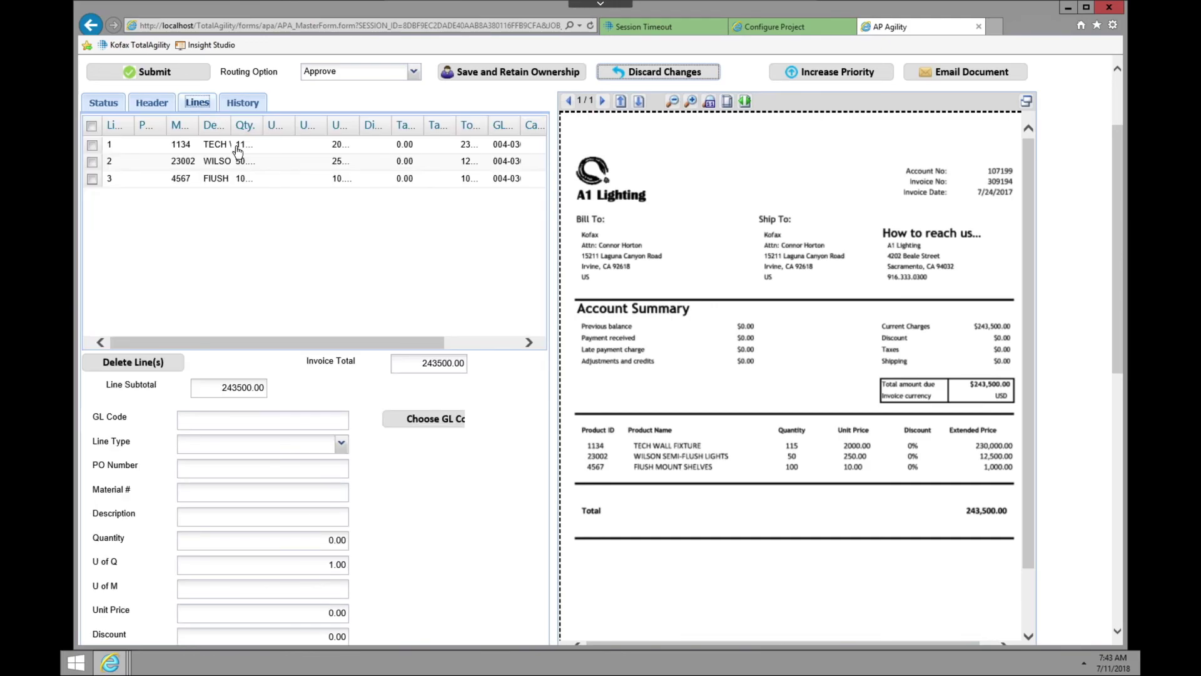
{"action": "left_click", "coordinate": [177, 144]}
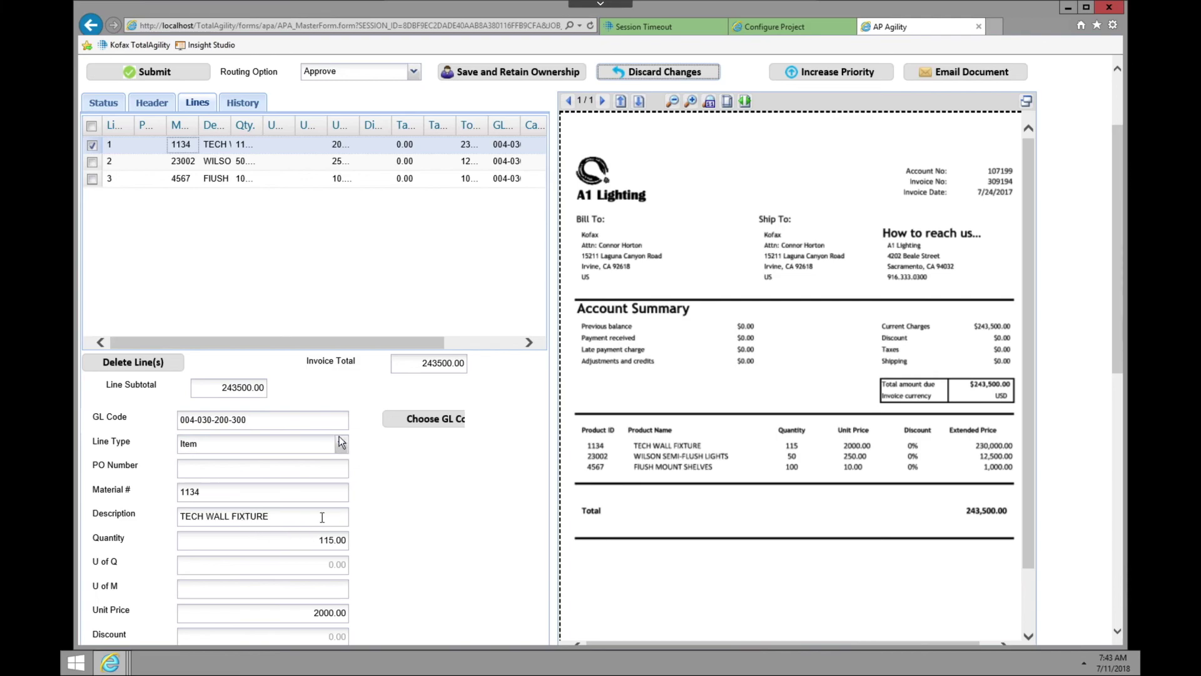
{"action": "left_click", "coordinate": [223, 162]}
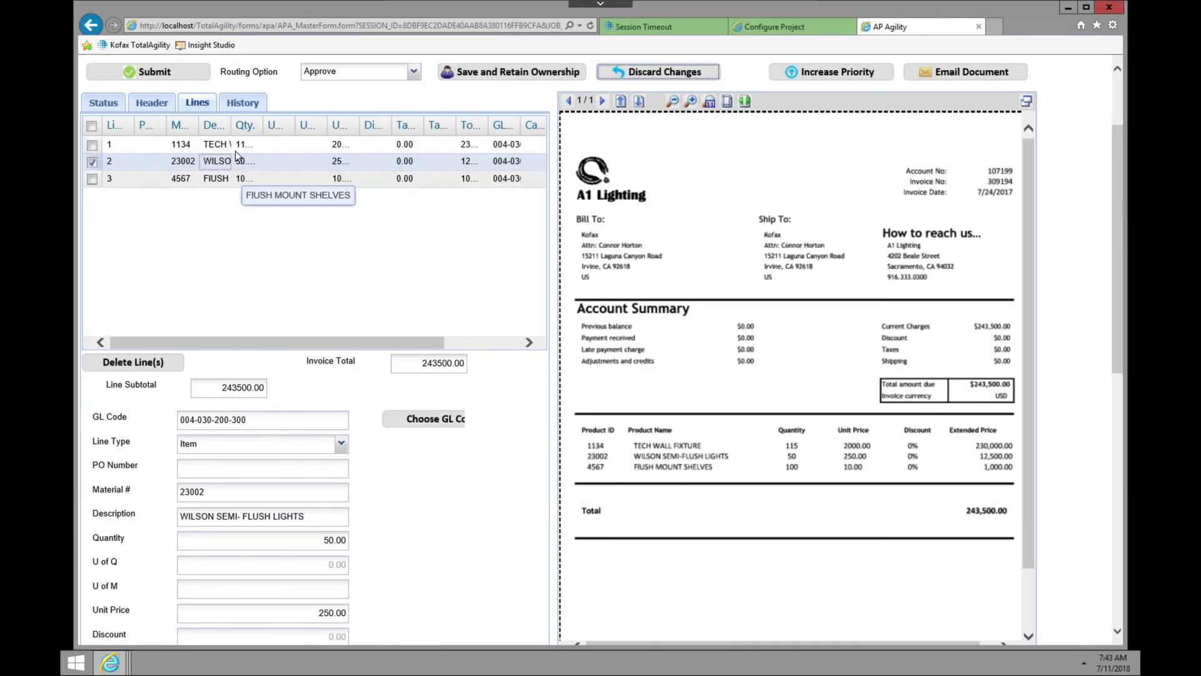
{"action": "left_click", "coordinate": [242, 108]}
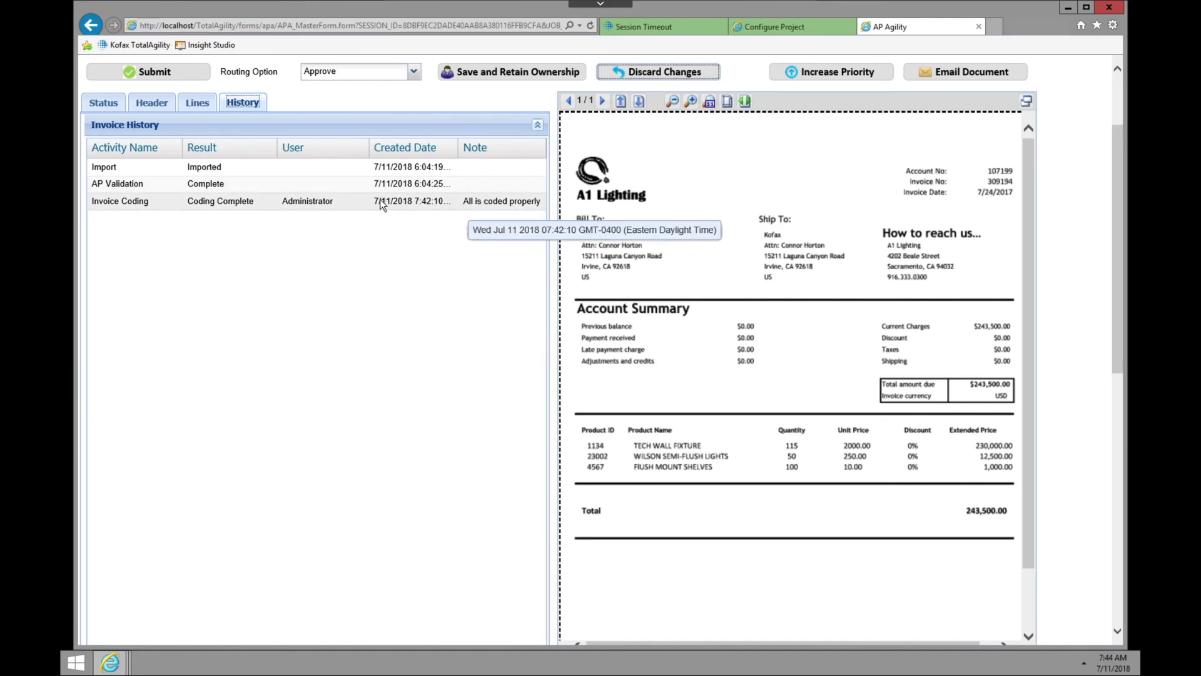
Keep the Routing Option set to Approve and submit the invoice
{"action": "left_click", "coordinate": [414, 72]}
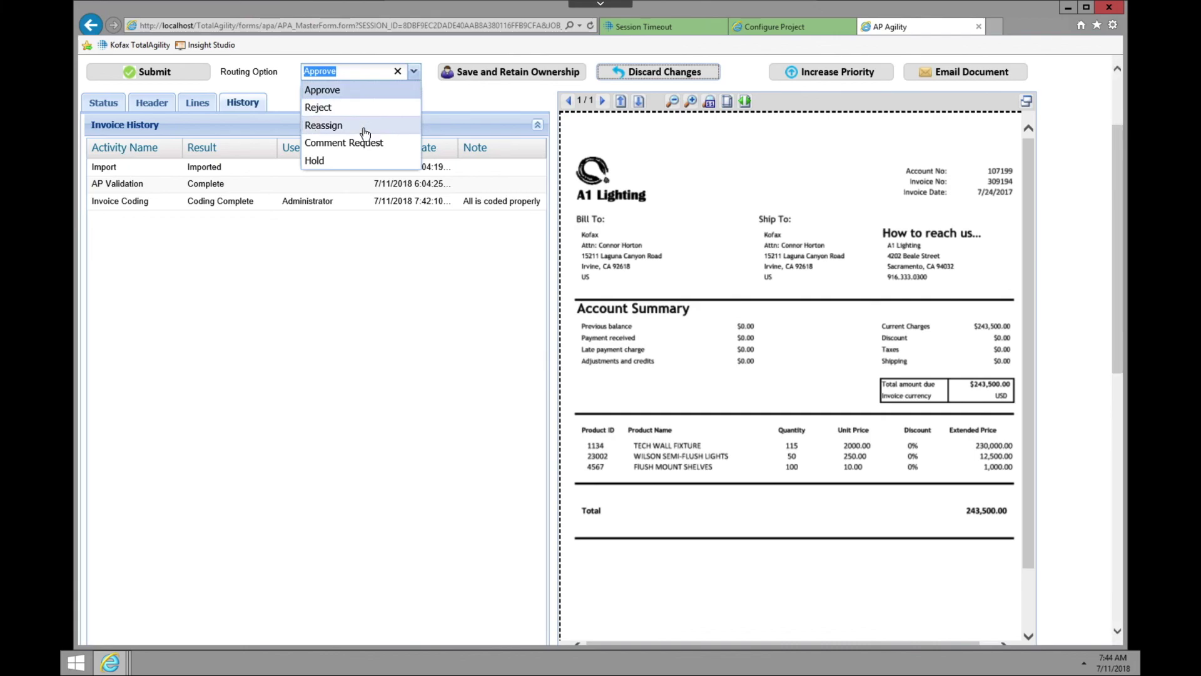
{"action": "left_click", "coordinate": [448, 104]}
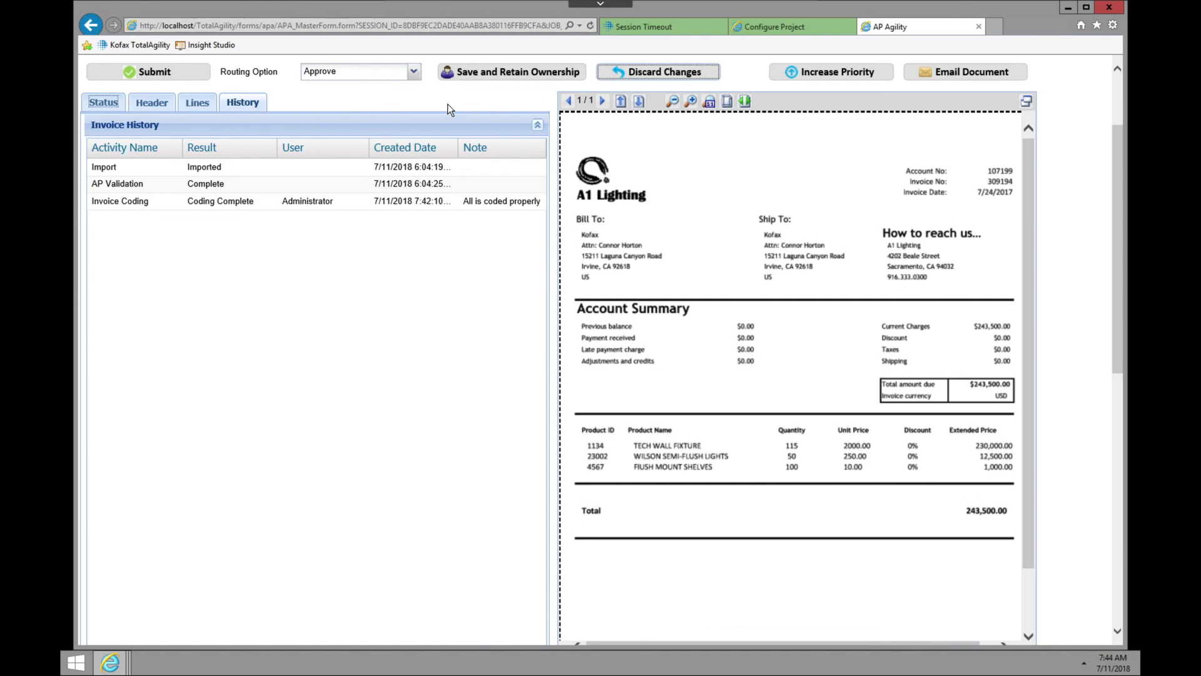
{"action": "left_click", "coordinate": [159, 77]}
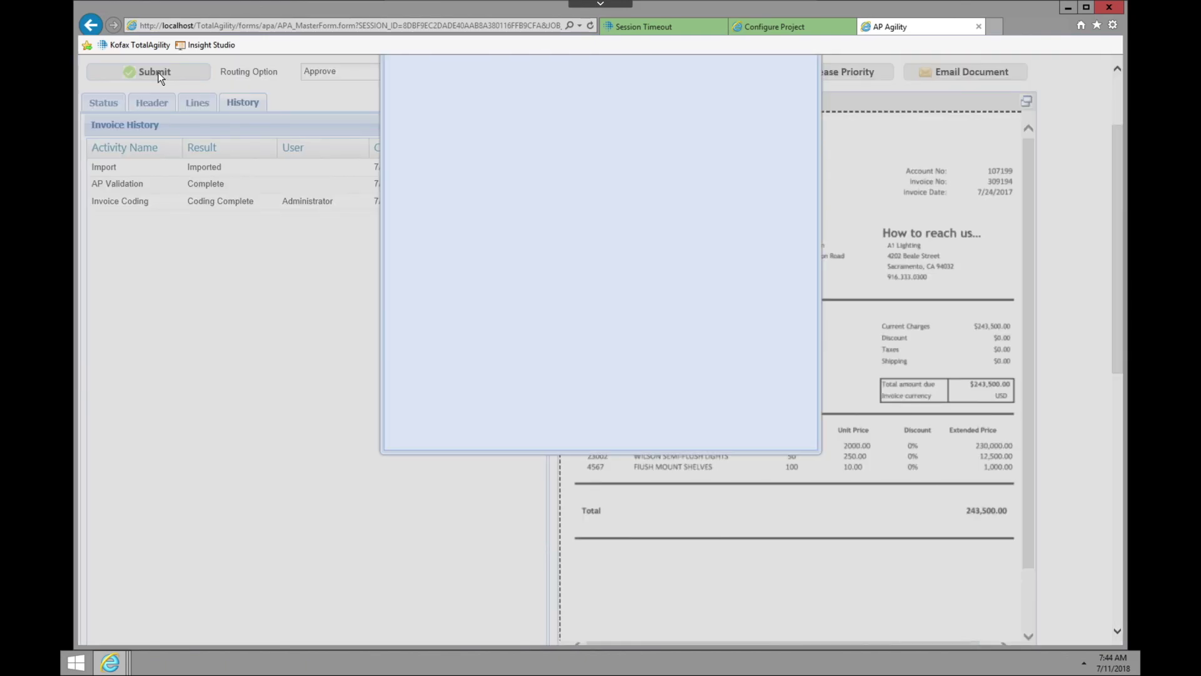
Confirm the approval submission without a comment, returning to the queue with 7 pending activities
{"action": "left_click", "coordinate": [544, 307]}
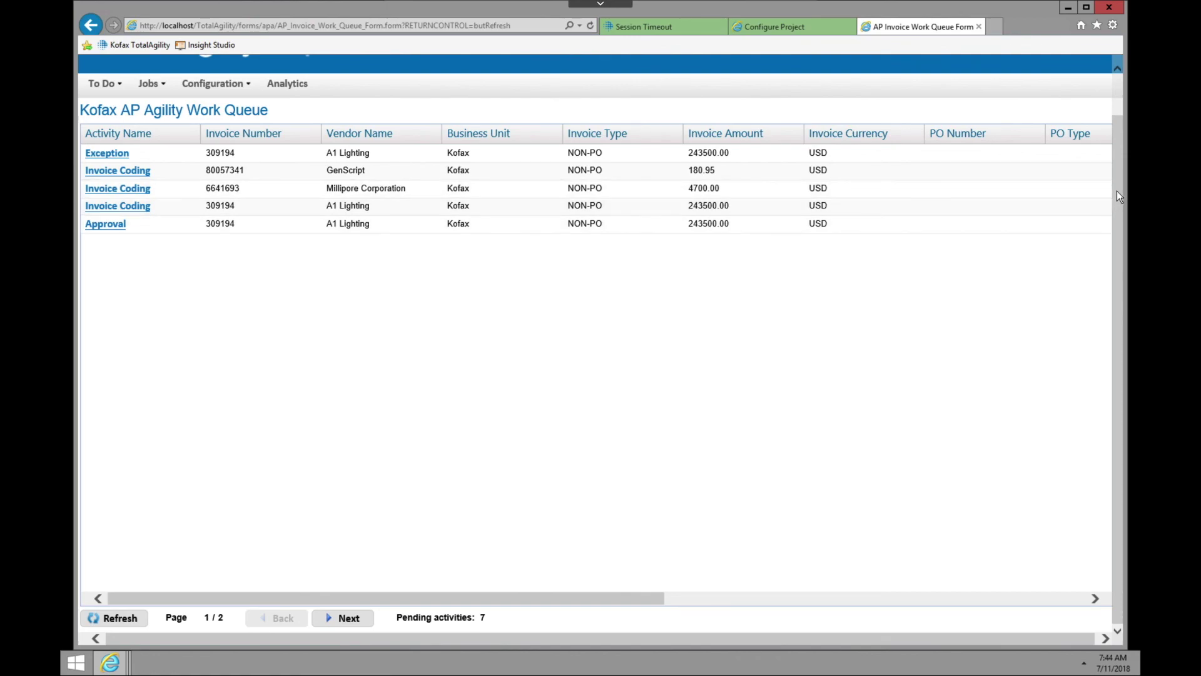
{"action": "left_click_drag", "start_coordinate": [1116, 156], "coordinate": [1113, 131]}
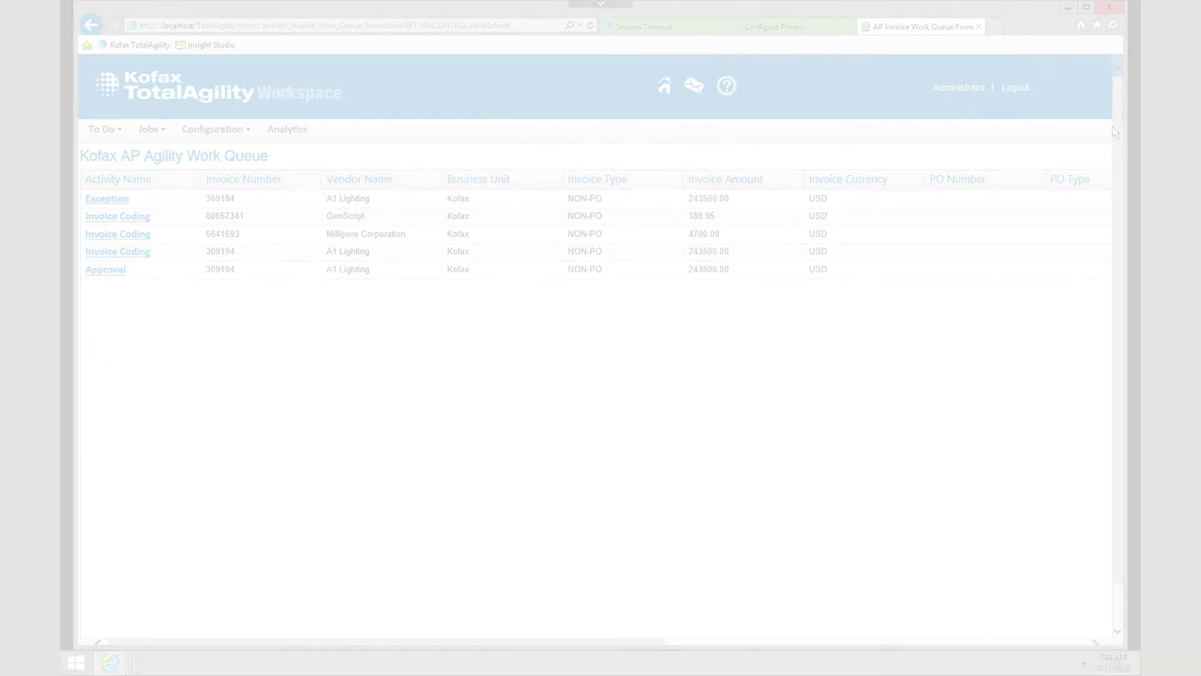